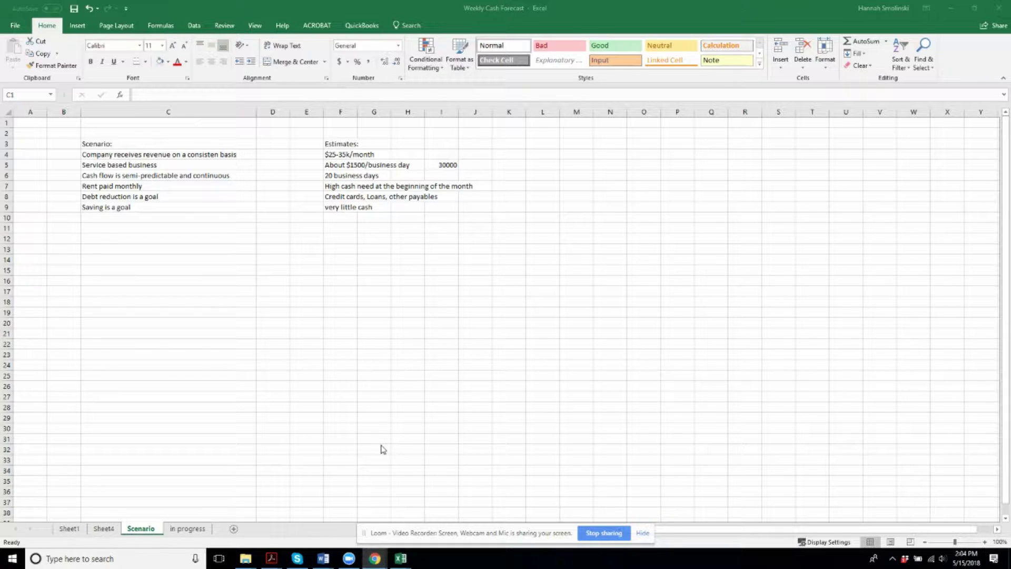
Step: Correct the misspelled word in cell C4 so it reads "Company receives revenue on a consistent basis"
key("alt+Tab")
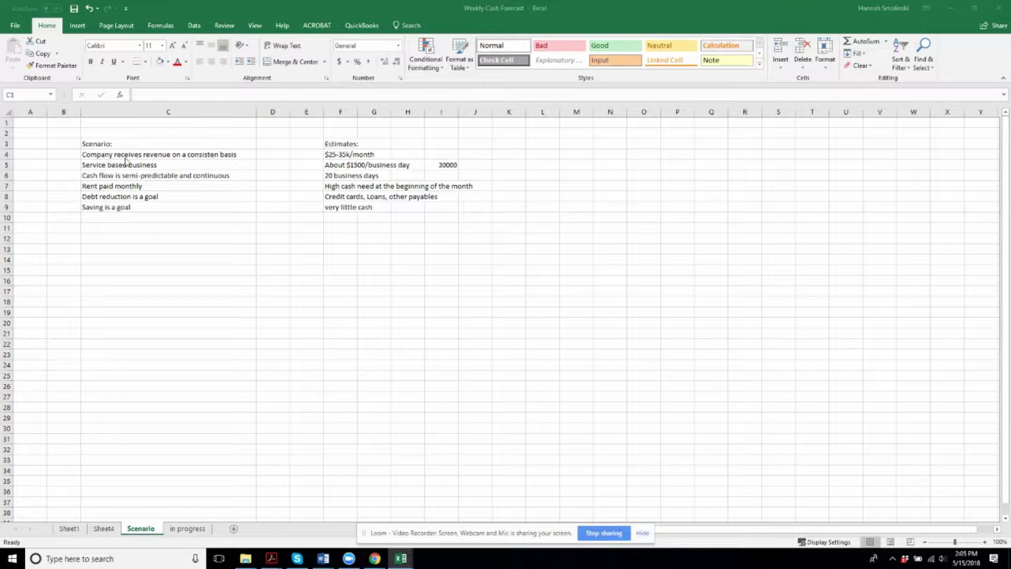
left_click(97, 156)
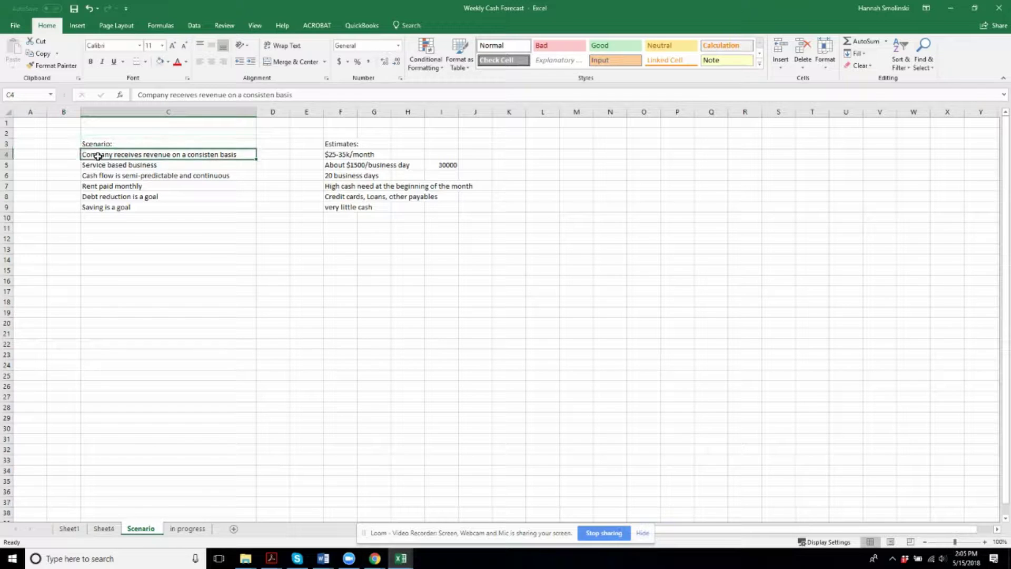
left_click(274, 96)
type("t")
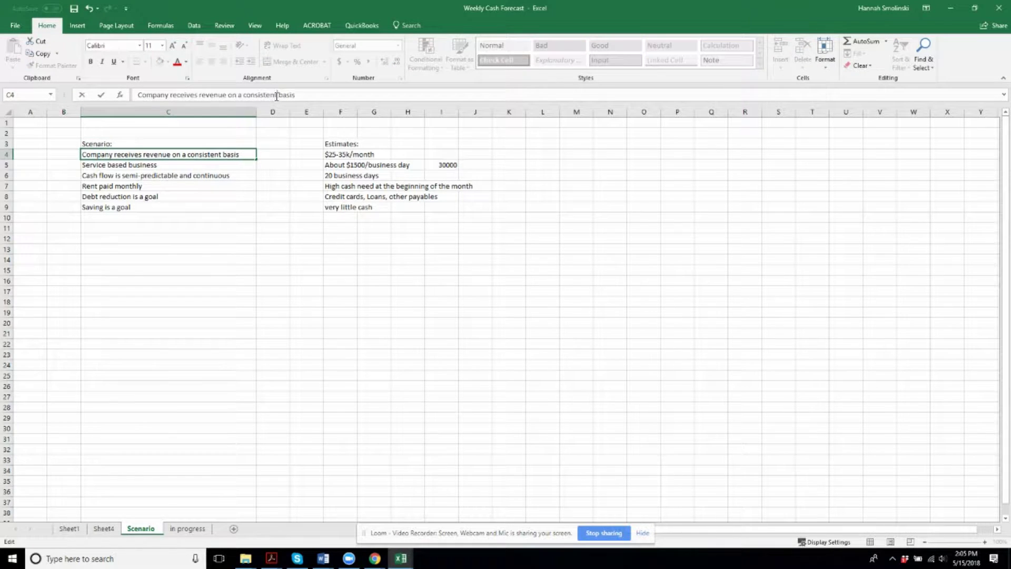
left_click(287, 187)
Step: Review the company assumptions in the Scenario list, from the revenue line down to the saving goal
left_click(177, 189)
left_click(64, 197)
key("Up")
key("Up")
key("Up")
key("Up")
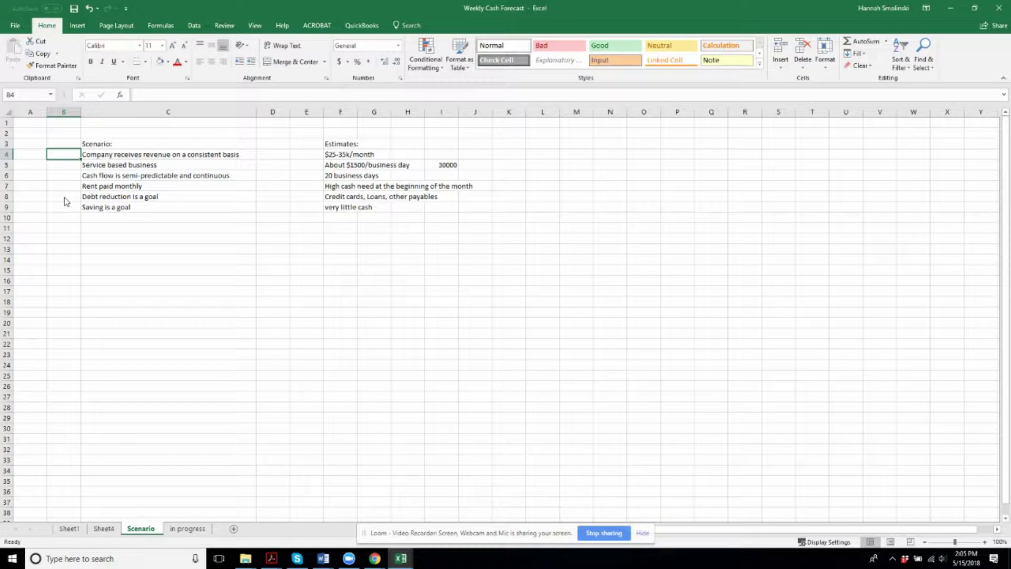
key("Left")
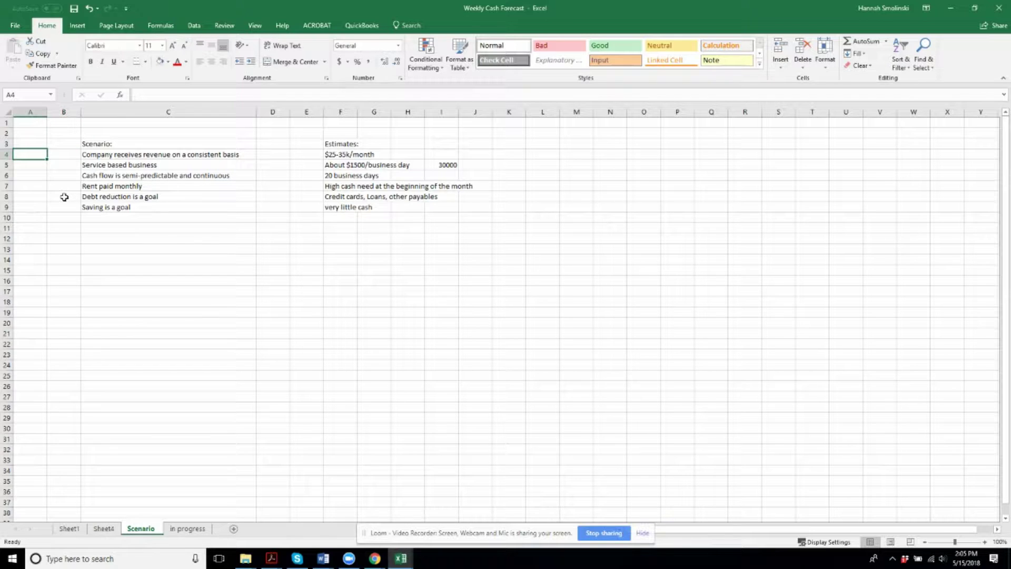
key("Down")
key("Down")
key("Right")
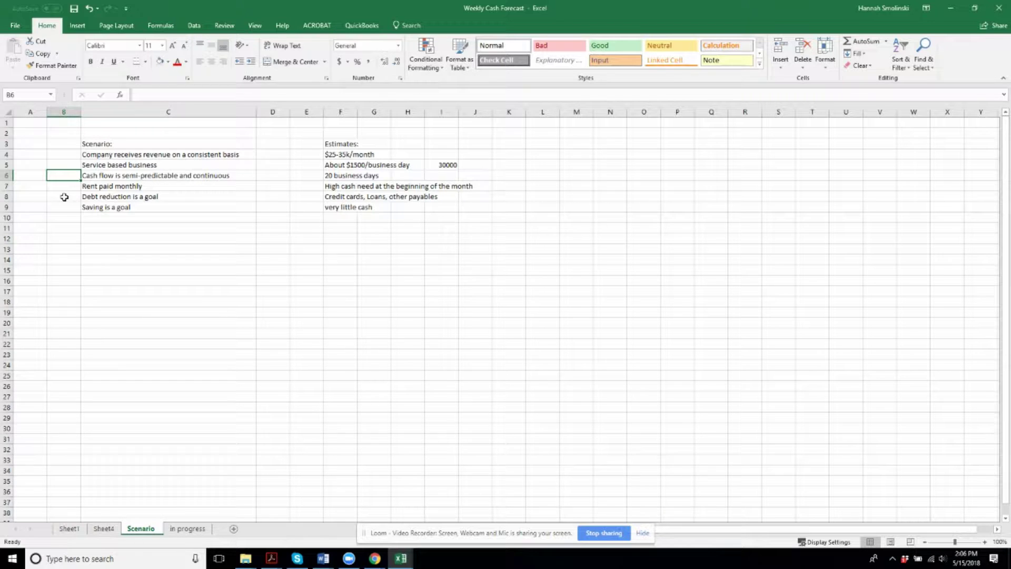
key("Down")
key("Right")
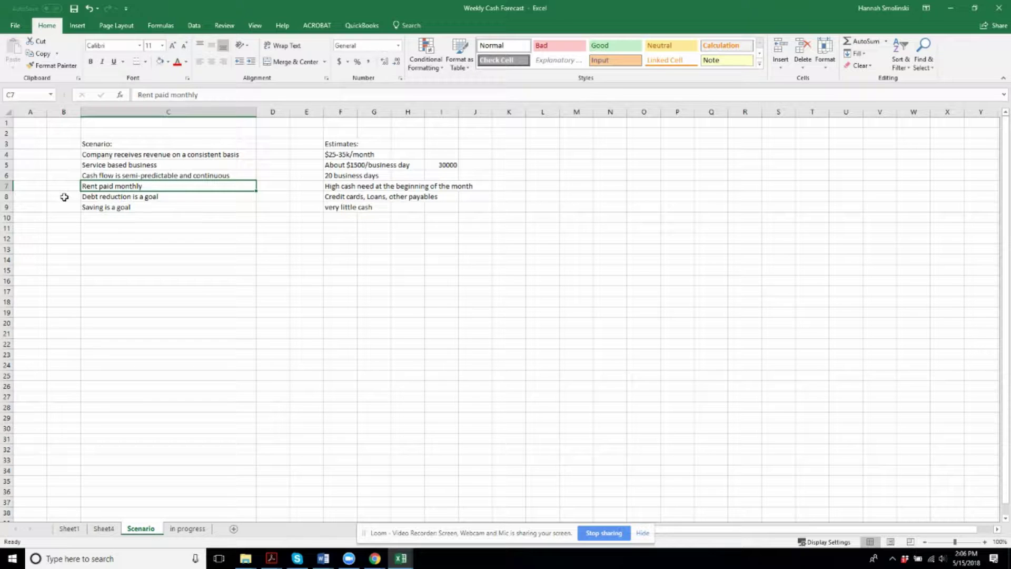
key("Down")
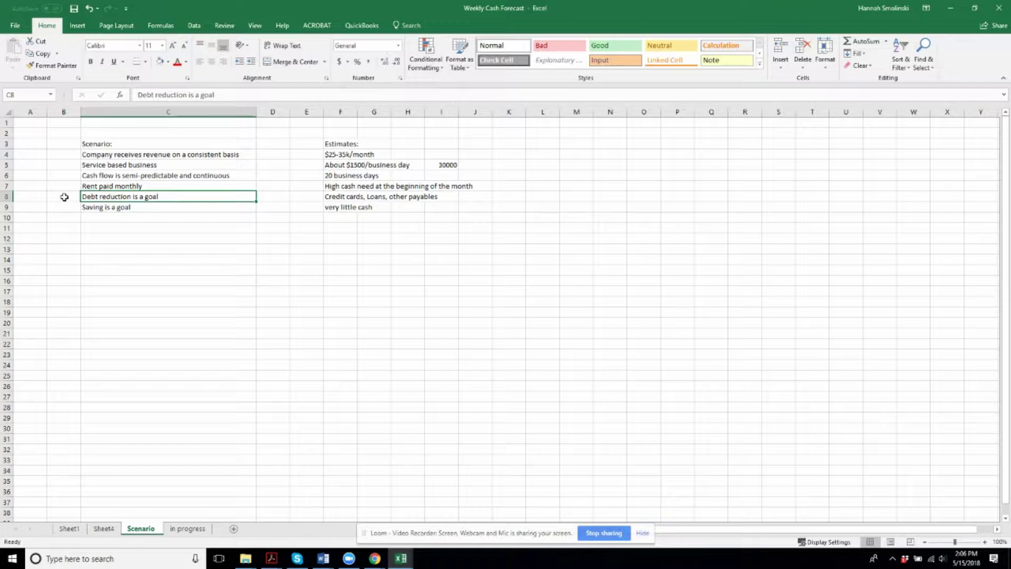
key("Down")
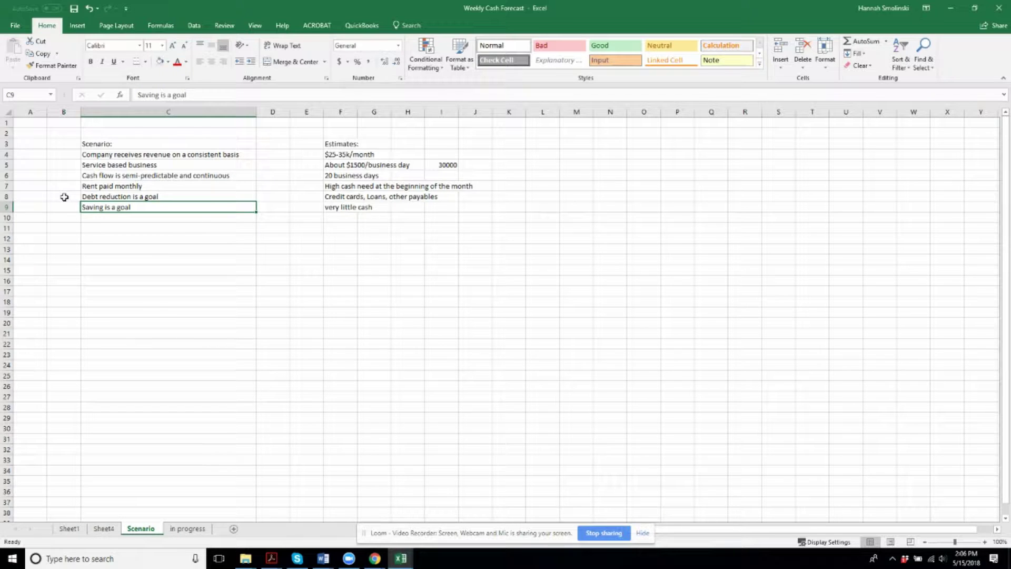
Step: Review the Estimates list, covering monthly revenue, daily revenue with its formula in I5, business days and early-month cash need
key("Right")
key("Right")
key("Up")
key("Up")
key("Up")
key("Up")
key("Up")
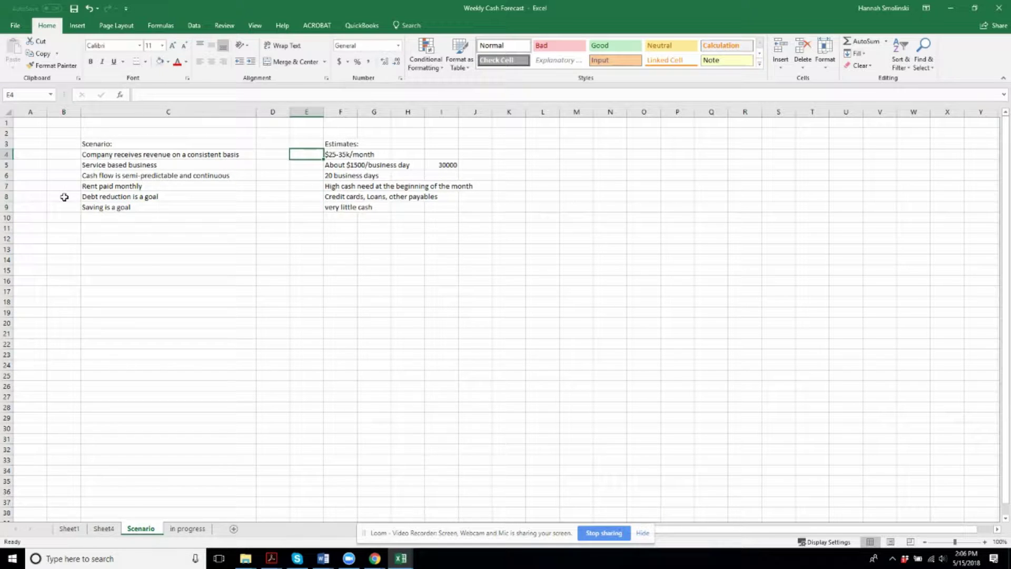
key("Right")
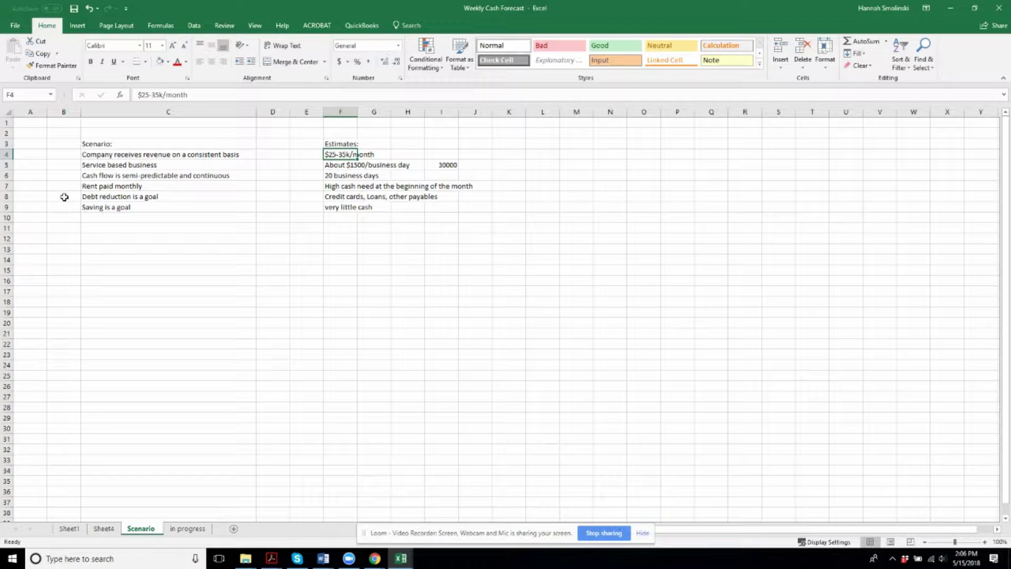
key("Down")
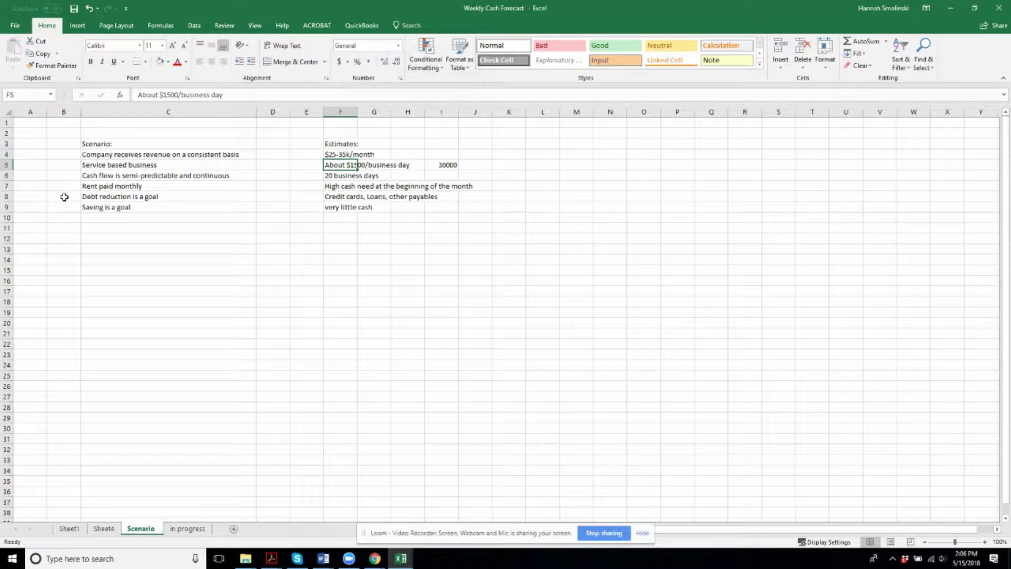
key("Down")
key("Up")
left_click(438, 164)
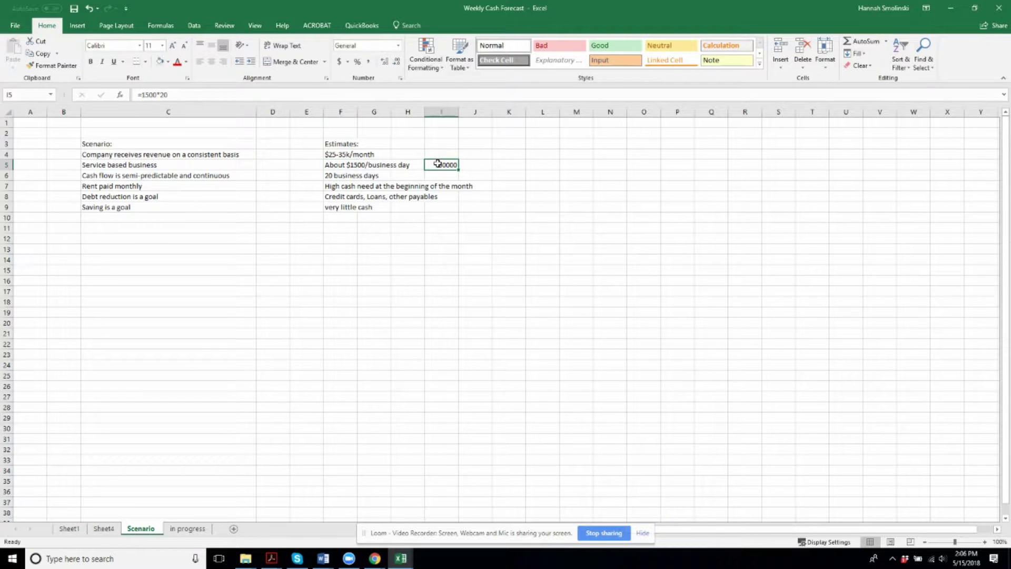
left_click(156, 112)
left_click(448, 173)
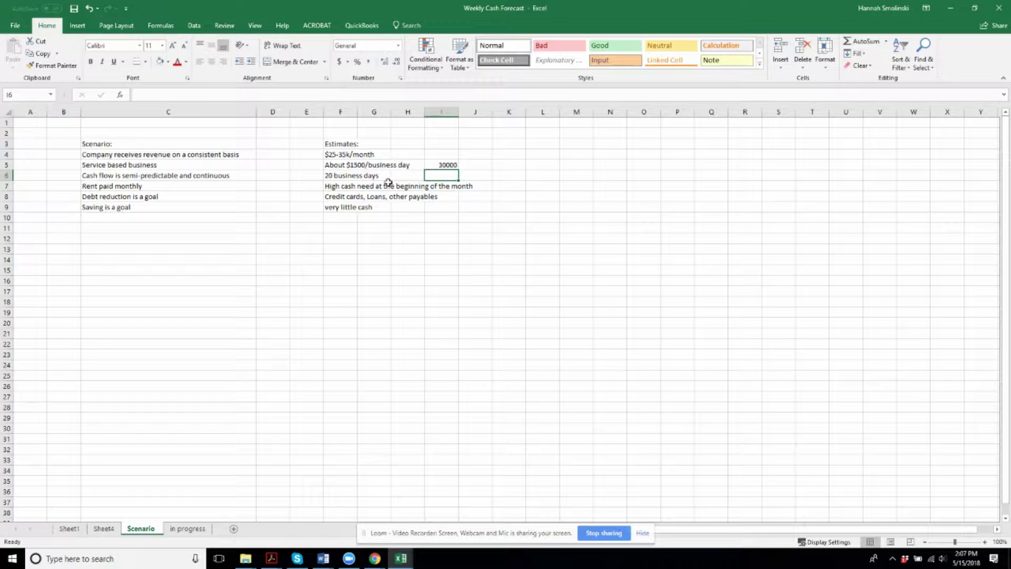
left_click(337, 176)
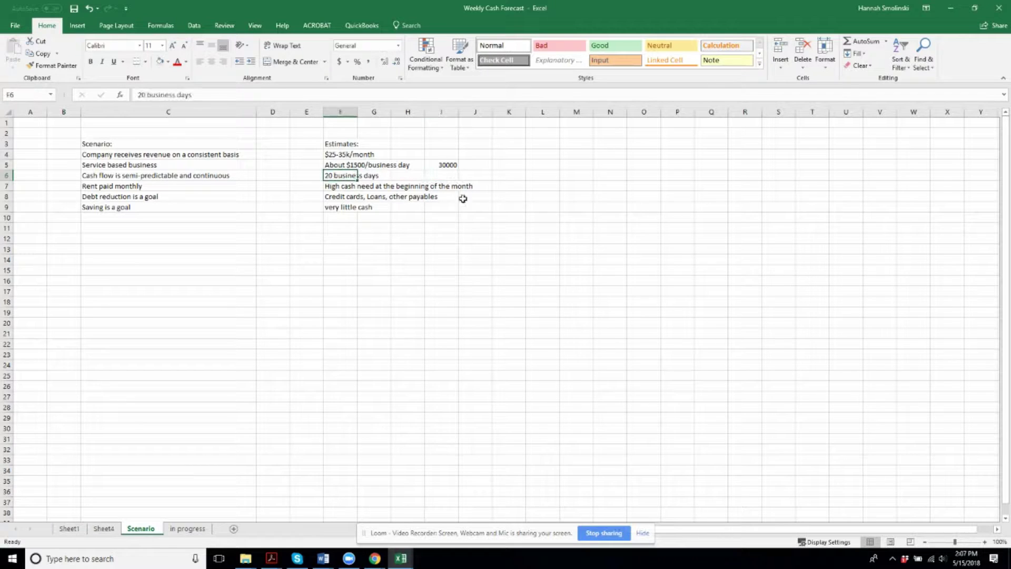
key("Right")
key("Left")
key("Left")
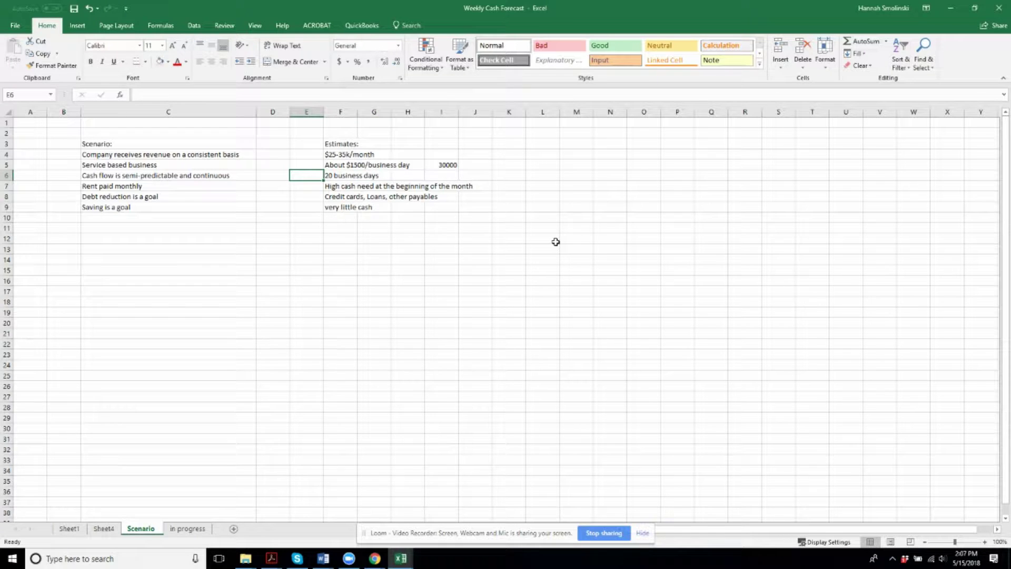
key("Down")
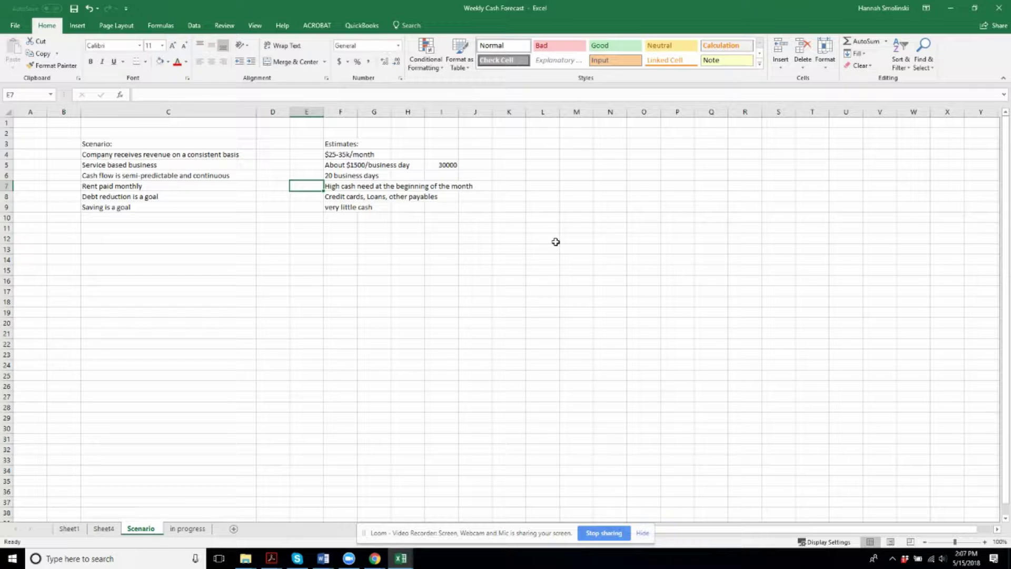
Step: Add the estimate "Payroll is every 2 weeks" in cell F10, below the last entry
key("Down")
key("Down")
key("Down")
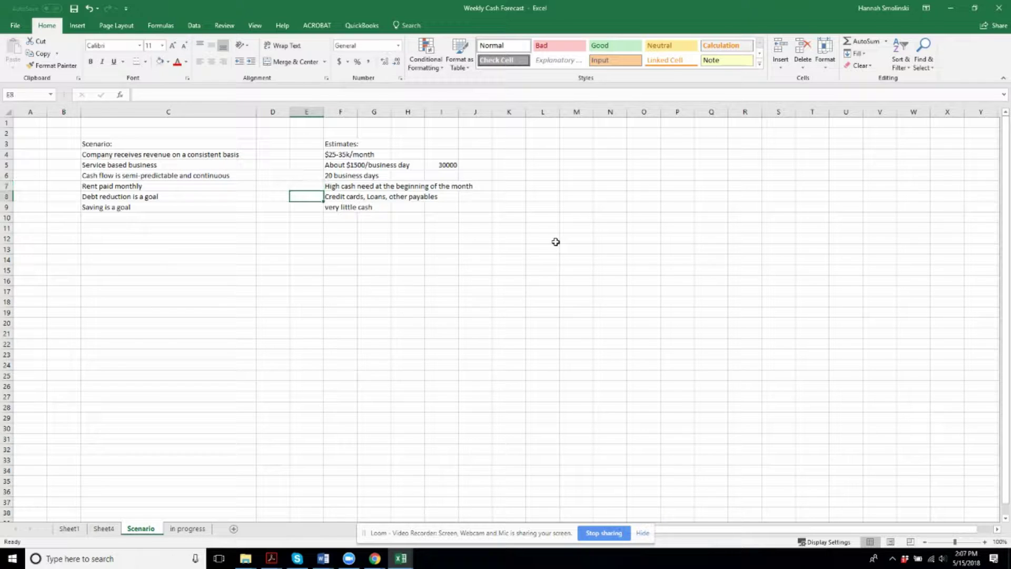
key("Right")
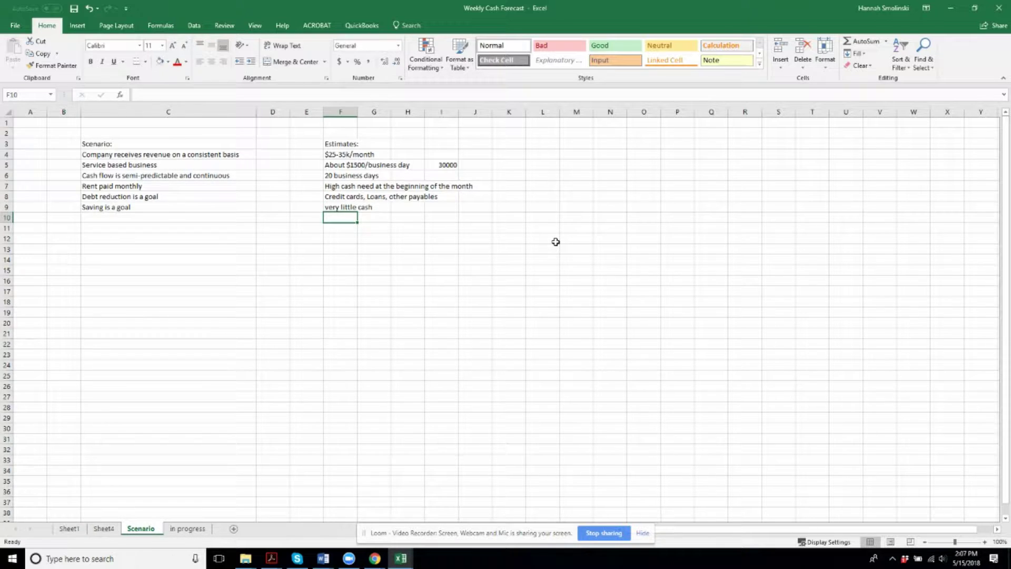
type("Pa")
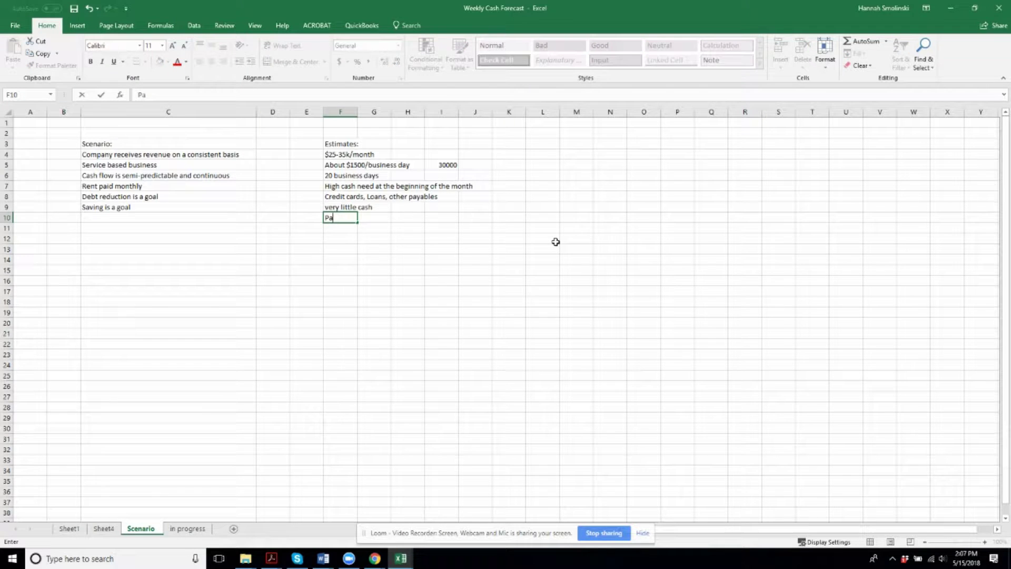
type("yroll is every ")
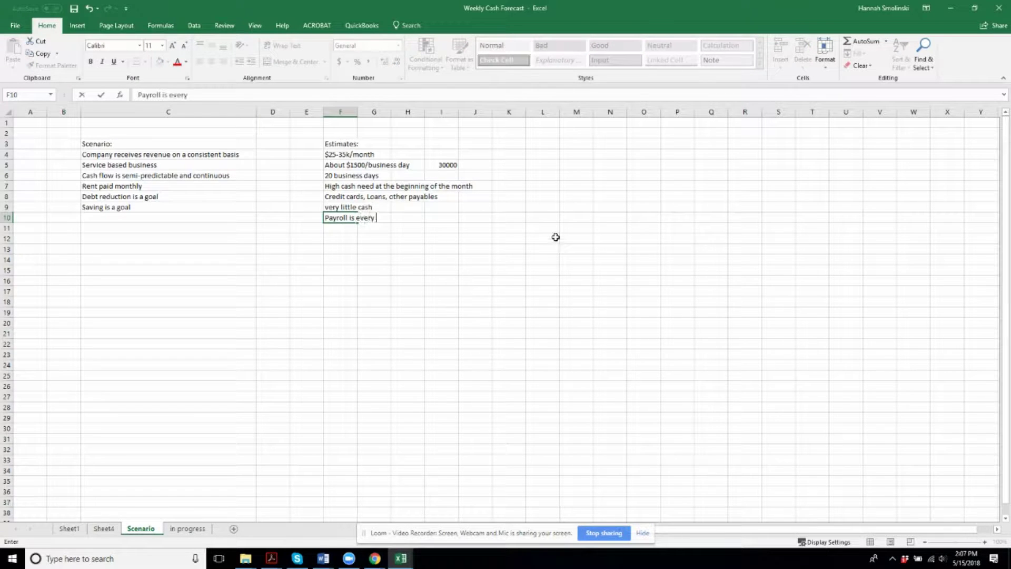
type("2 weeks.")
key("Return")
Step: Review the estimates on available cash and on credit cards, loans and other payables
left_click(353, 207)
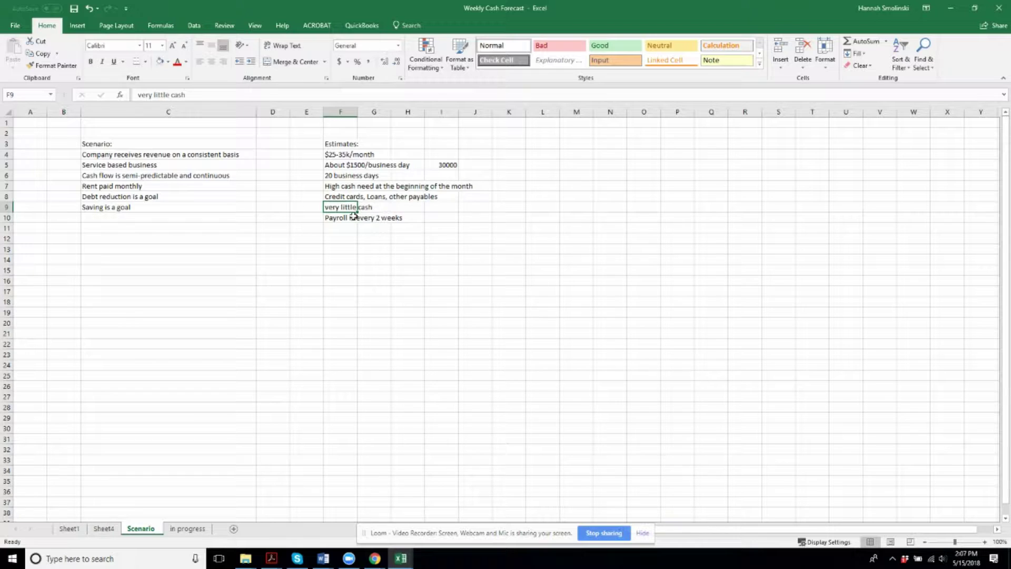
left_click(309, 206)
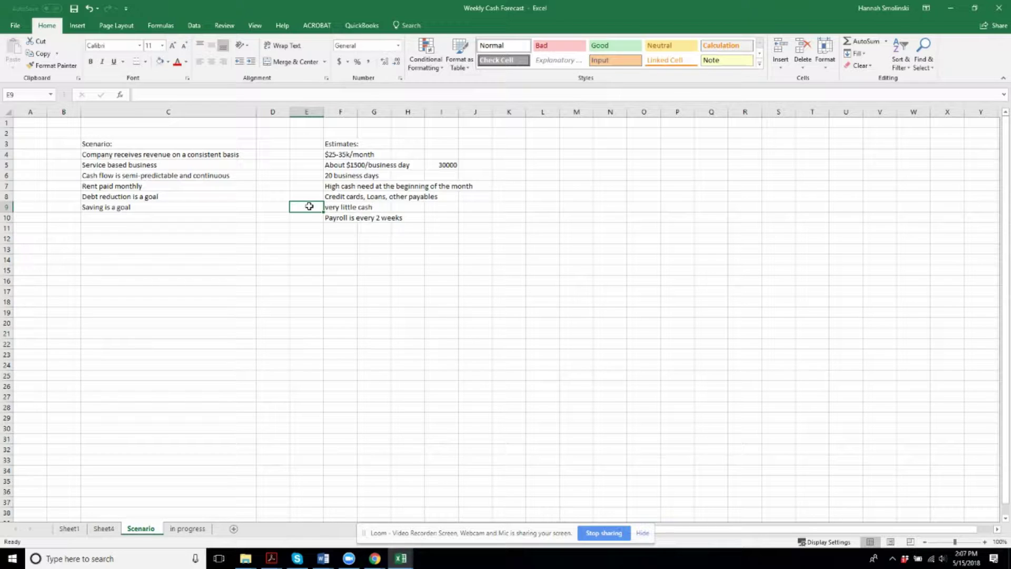
key("Up")
key("Right")
key("Left")
left_click(292, 228)
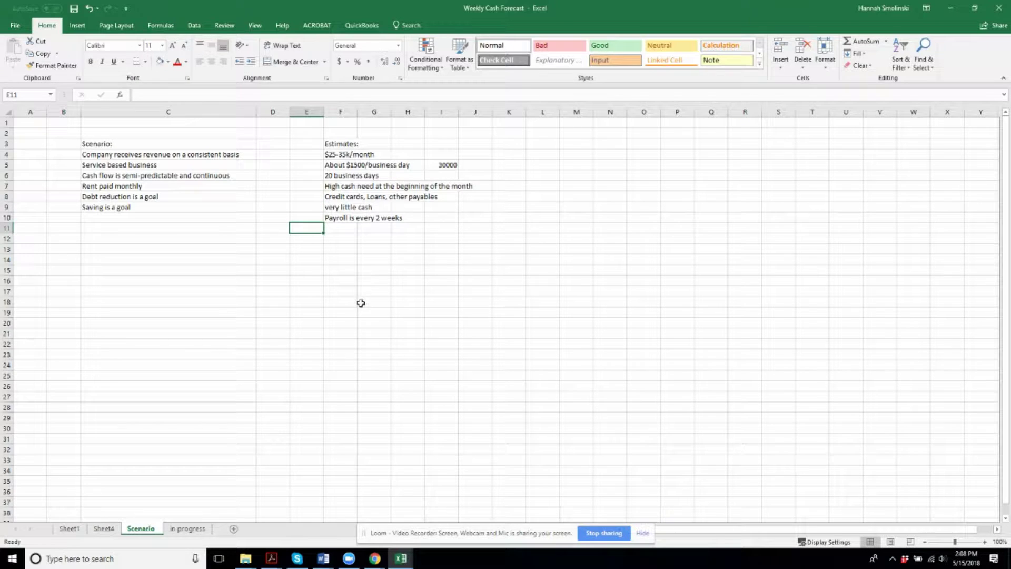
Step: Enter the title "Weekly Cash Projections" in cell A1 of the blank Sheet4
left_click(104, 529)
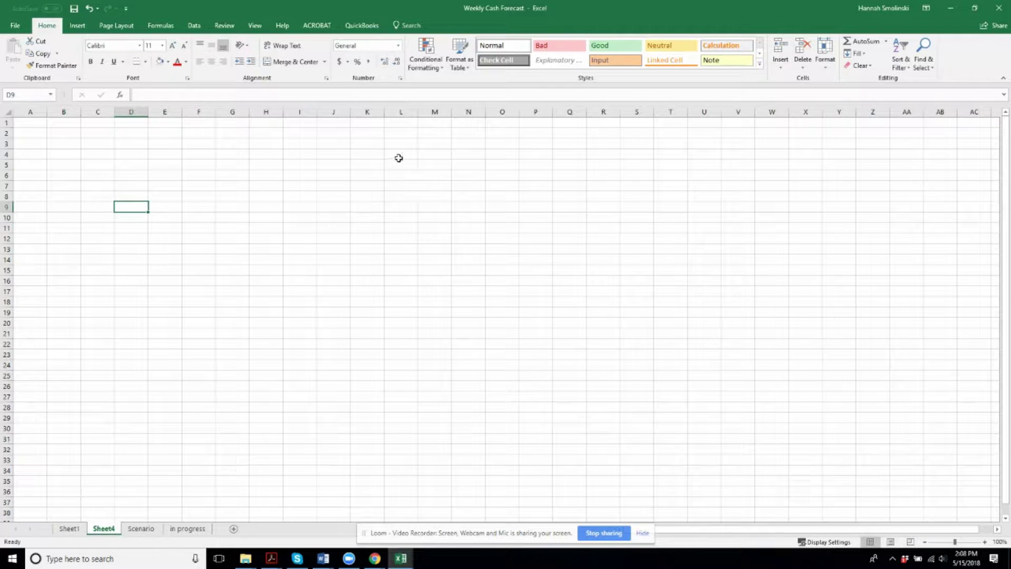
left_click(37, 134)
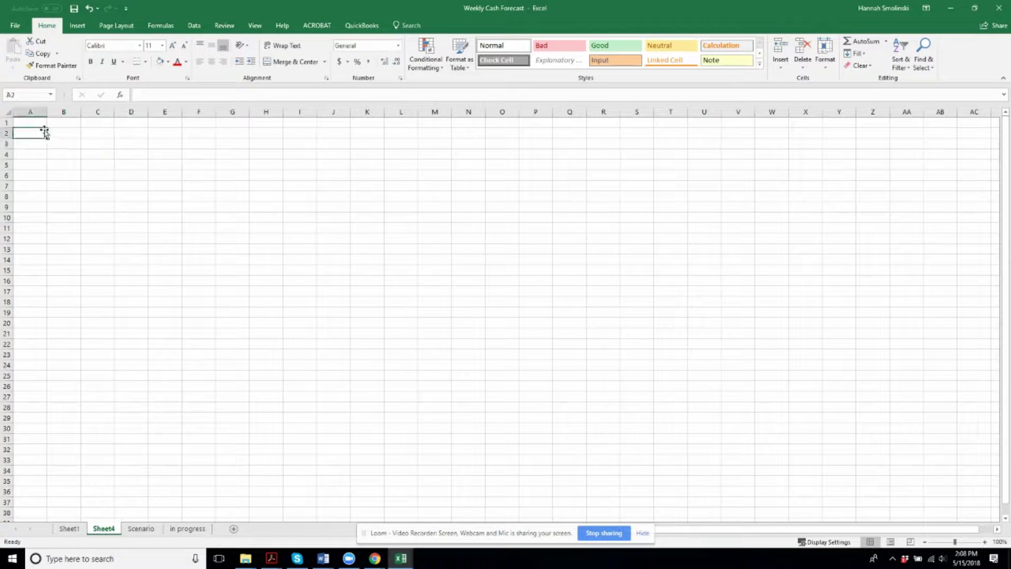
left_click(18, 123)
type("Weekly Cash Projections")
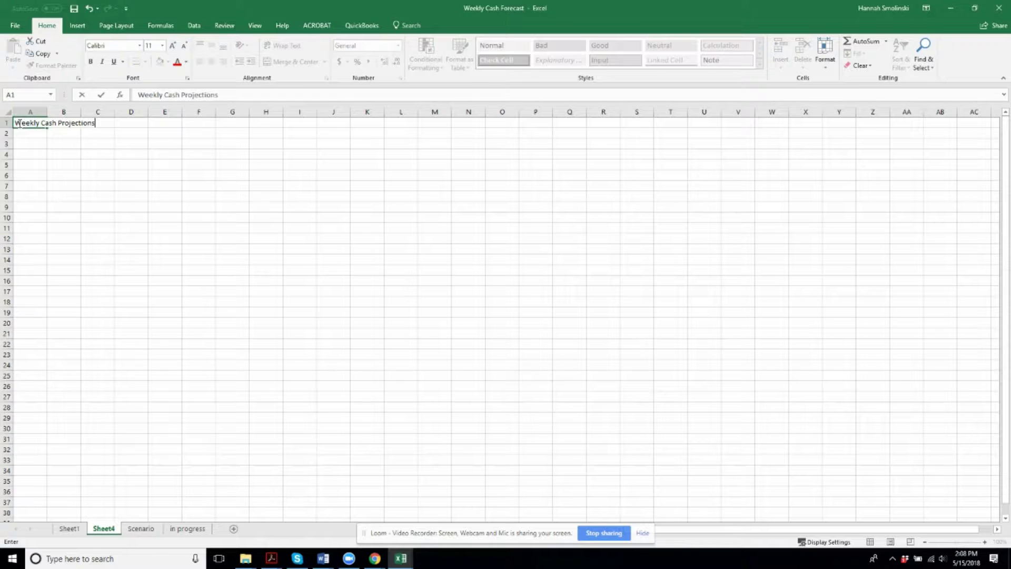
key("Return")
Step: Enter the starting week date 5/14/2018 in cell C4
left_click(91, 135)
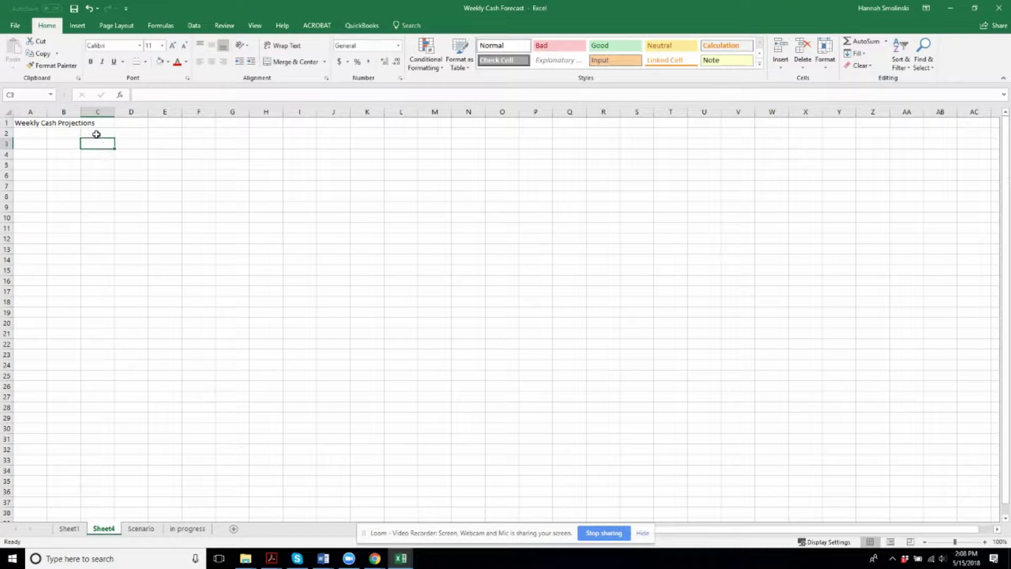
left_click(96, 151)
type("5")
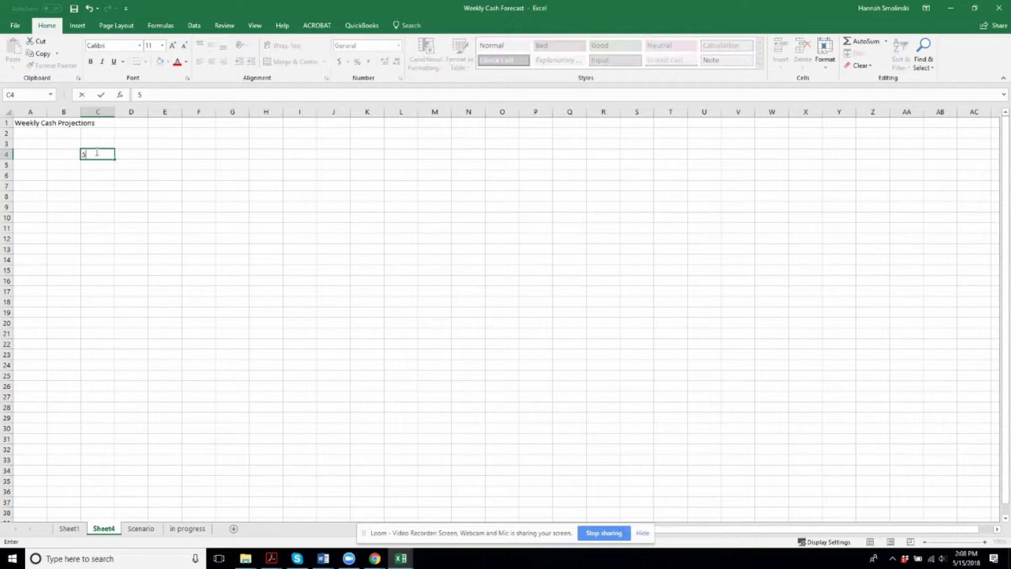
type("/15")
type("/2018")
key("Return")
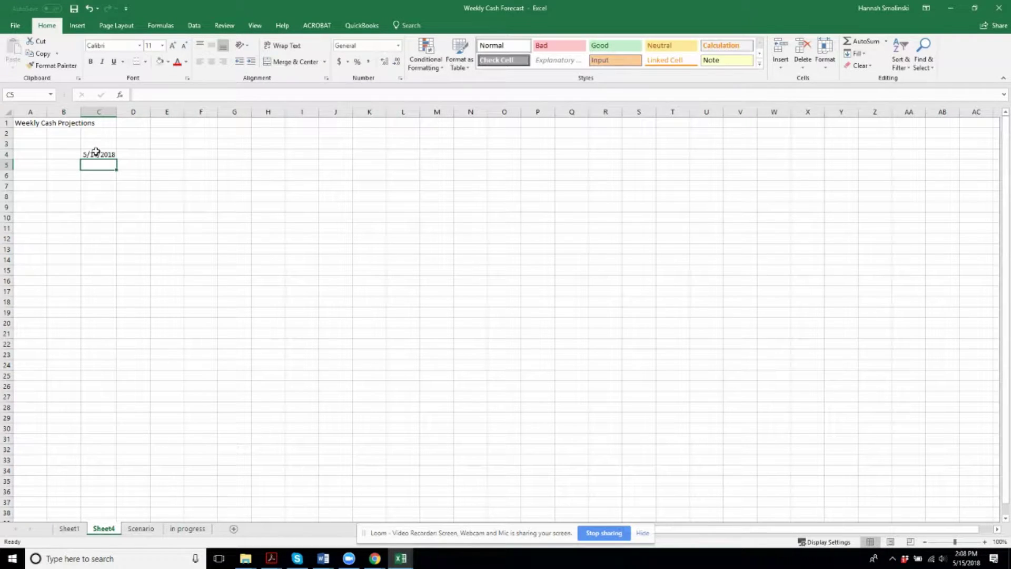
Step: Enter the formula =C4+7 in cell D4 to calculate the date of the following week
left_click(96, 151)
left_click(135, 154)
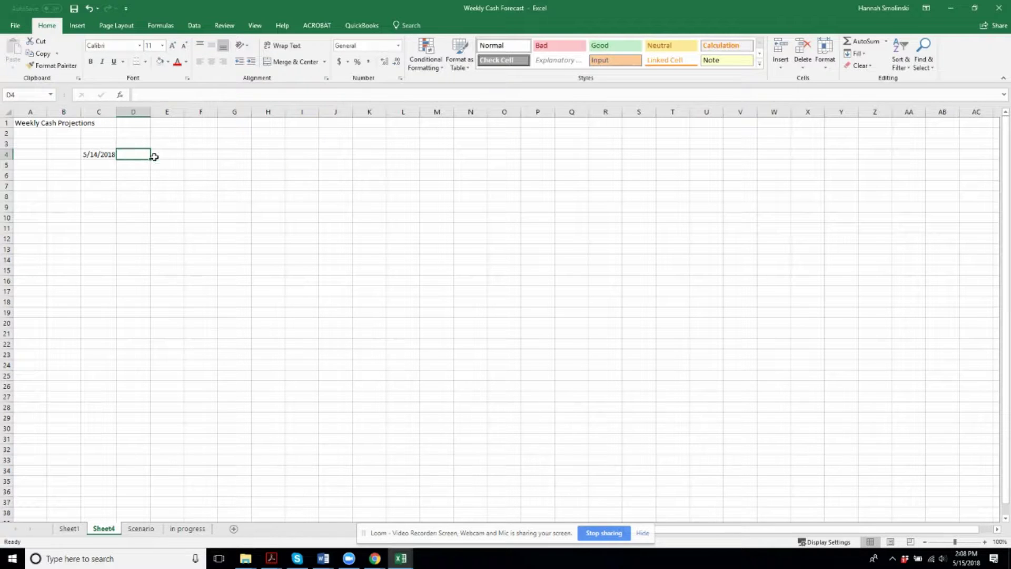
type("=")
key("Left")
type("+7")
key("Return")
Step: Fill the weekly date formula from D4 across to AC4 and autofit the widths of columns AA and Z
left_click(149, 157)
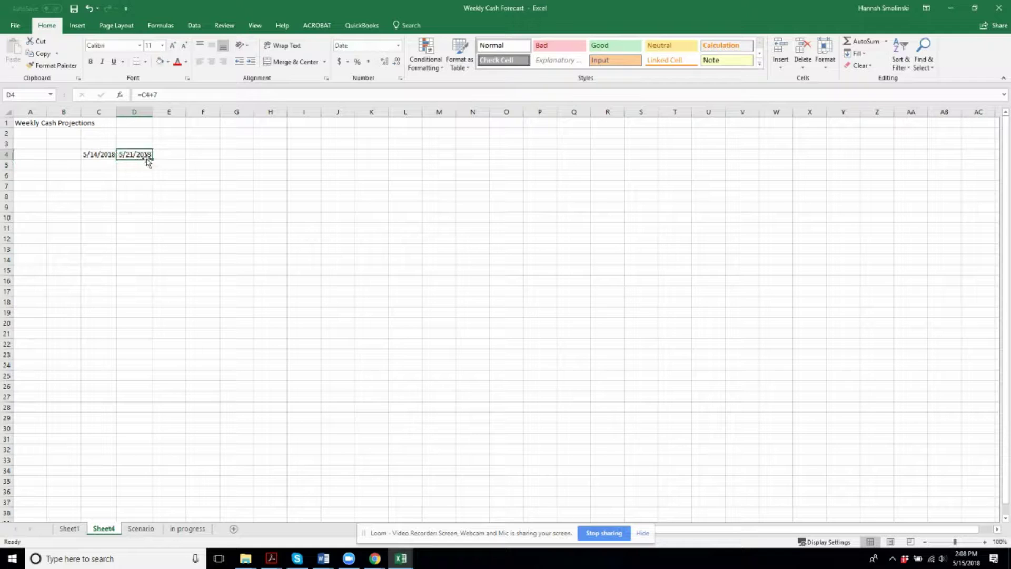
left_click_drag(155, 159, 982, 172)
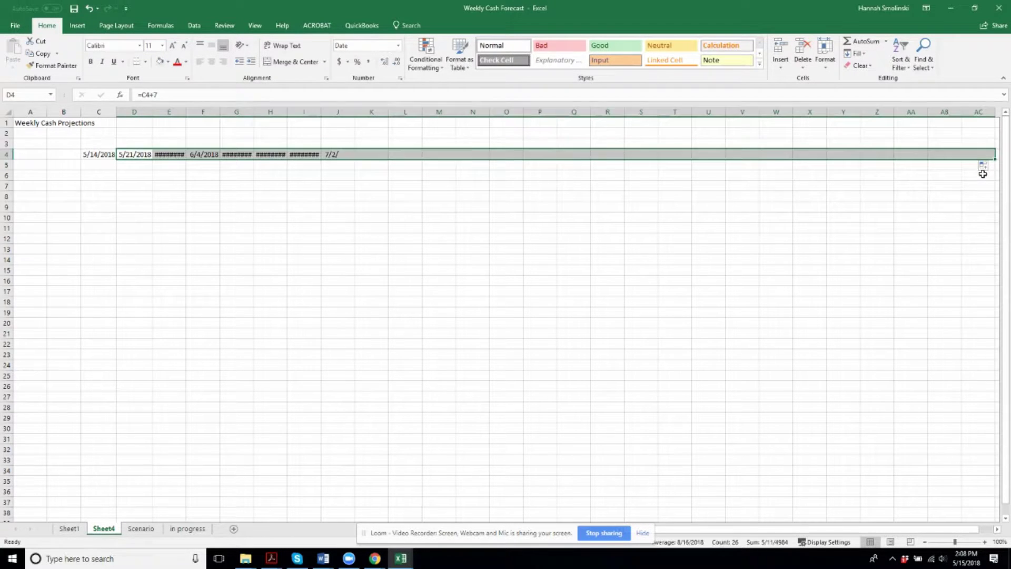
double_click(932, 111)
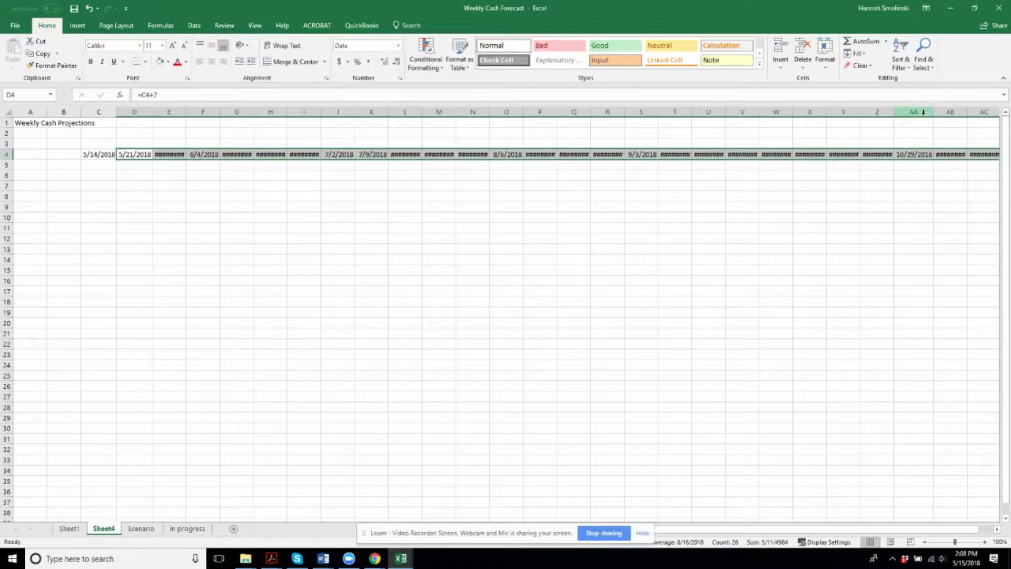
double_click(895, 111)
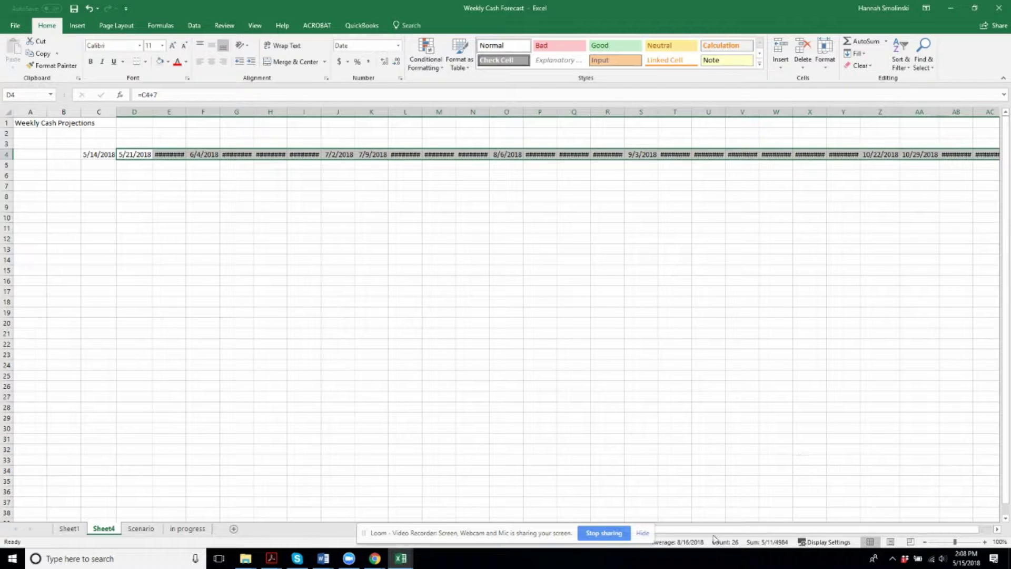
Step: Extend the weekly date formula in row 4 to column AI and autofit the widths of columns D to AI
left_click_drag(745, 534, 752, 532)
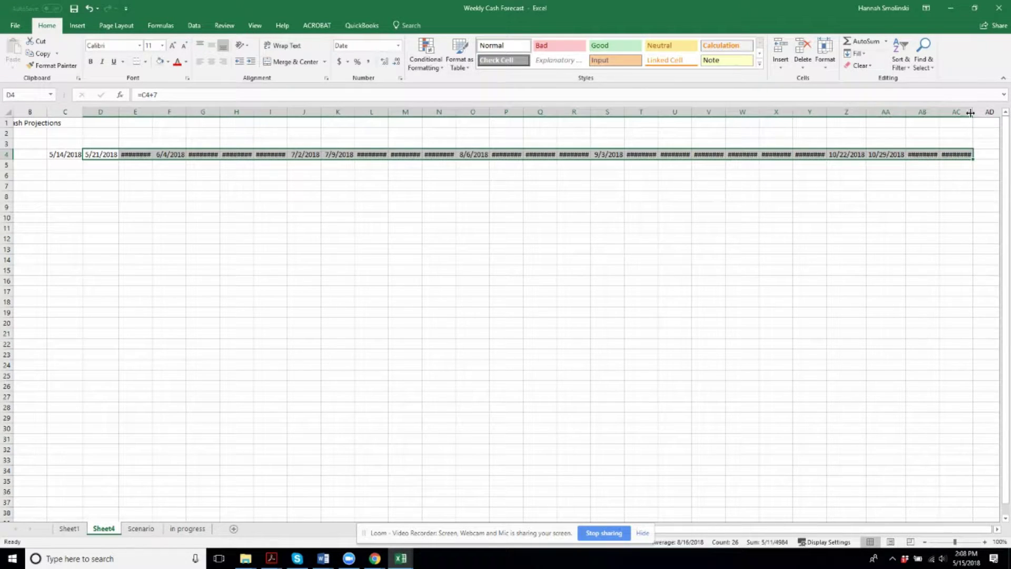
left_click_drag(975, 156, 922, 155)
left_click_drag(919, 112, 154, 111)
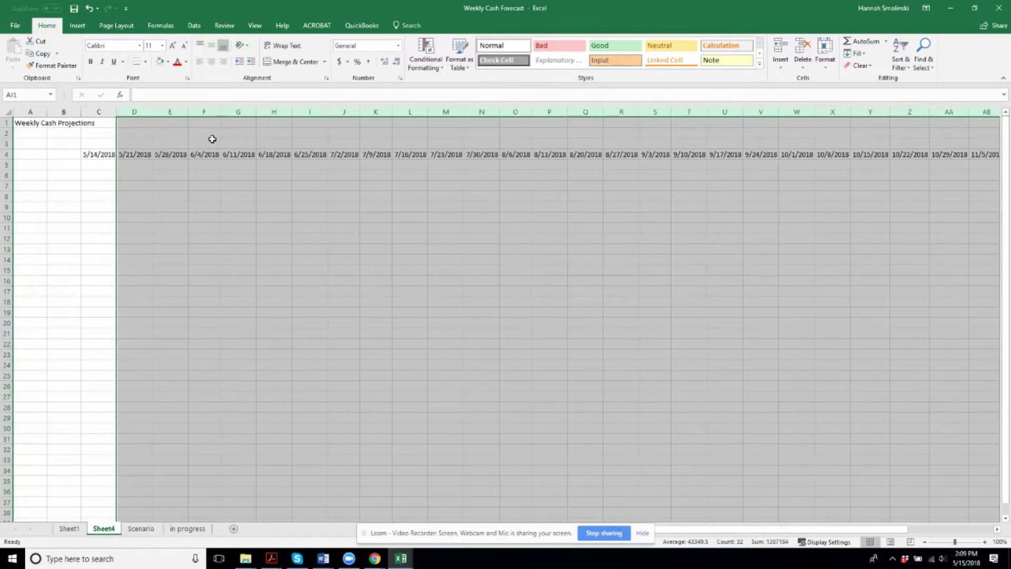
left_click(211, 141)
Step: Review the weekly dates across row 4 as far as column AI and return to column A
left_click(267, 155)
key("Right")
key("Right")
key("Right")
key("Right")
key("Right")
key("Right")
key("Right")
key("Right")
key("Right")
key("Right")
key("Right")
key("Right")
key("Right")
key("Right")
key("Right")
key("Right")
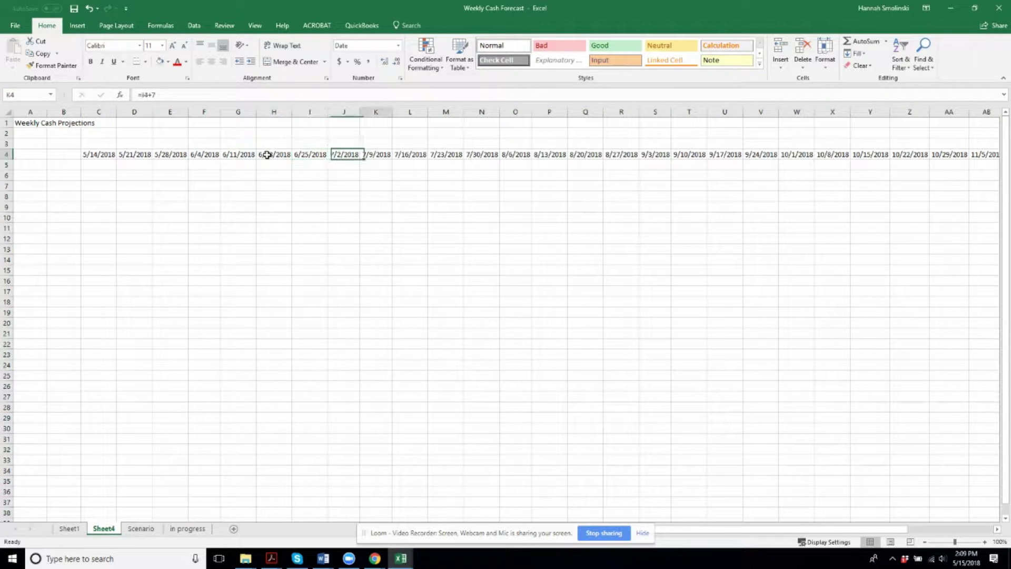
key("Right")
key("Right")
key("Right")
key("Right")
key("Right")
key("Right")
key("Right")
key("Right")
key("Right")
key("Right")
key("Right")
key("Right")
key("Left")
key("Left")
key("Left")
key("Left")
key("Left")
key("Left")
key("Left")
key("Left")
key("Left")
key("Left")
key("Left")
key("Left")
key("Left")
key("Left")
key("Left")
key("Left")
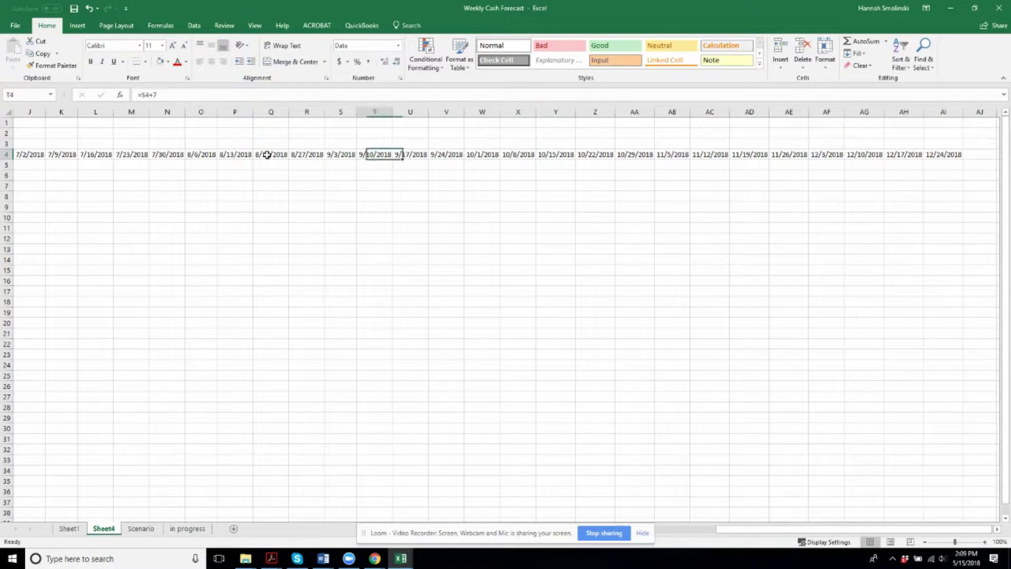
key("Left")
key("Left")
key("Left")
key("Left")
key("Left")
key("Left")
key("Left")
key("Left")
key("Left")
key("Left")
key("Left")
key("Left")
key("Left")
key("Left")
key("Left")
key("Left")
key("Left")
key("Left")
key("Left")
Step: Enter the row label "Cash at beginning" in cell A5
key("Down")
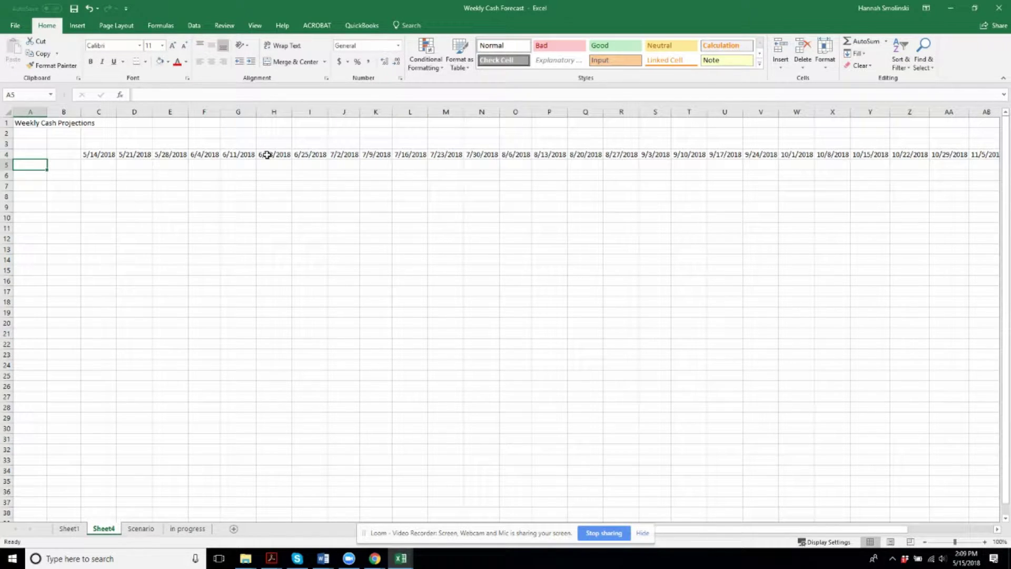
type("Cash")
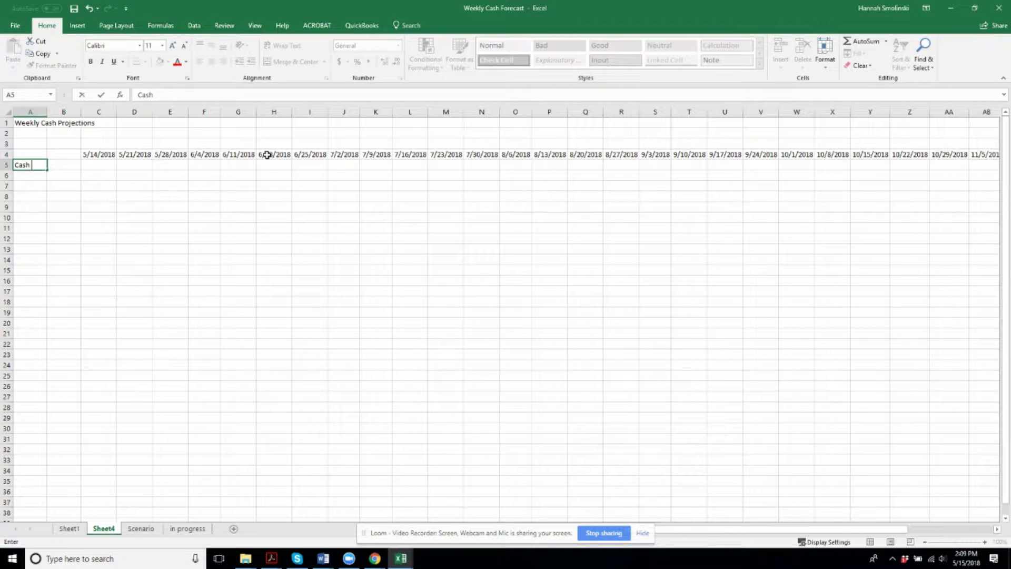
type(" at beginning")
key("Return")
key("Return")
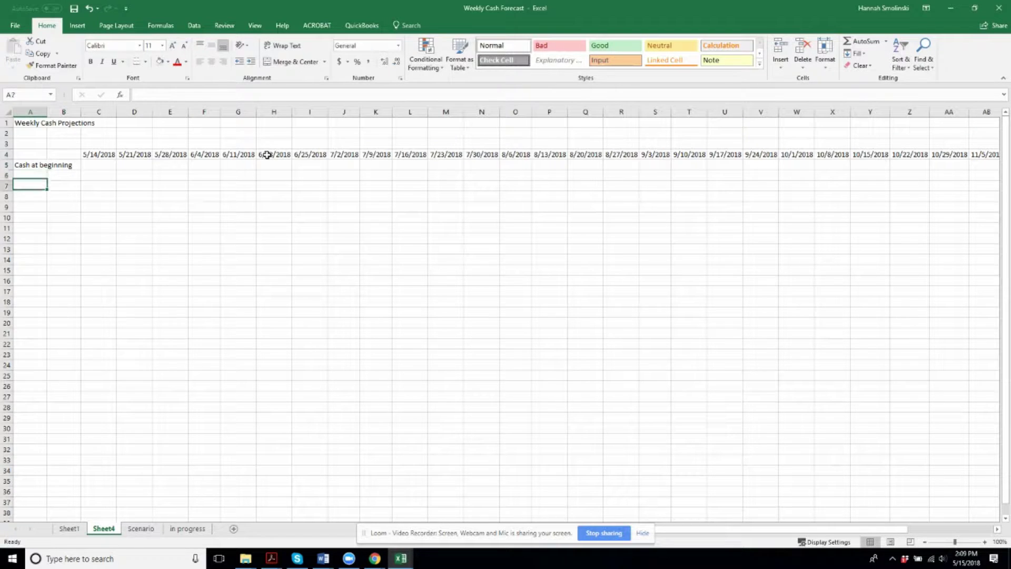
Step: Enter the row labels "Incoming cash" in cell A7 and "Expenses" in cell A9
type("Incomeing")
key("BackSpace")
key("BackSpace")
key("BackSpace")
key("BackSpace")
type("ing cash")
key("Return")
key("Return")
type("Expenses")
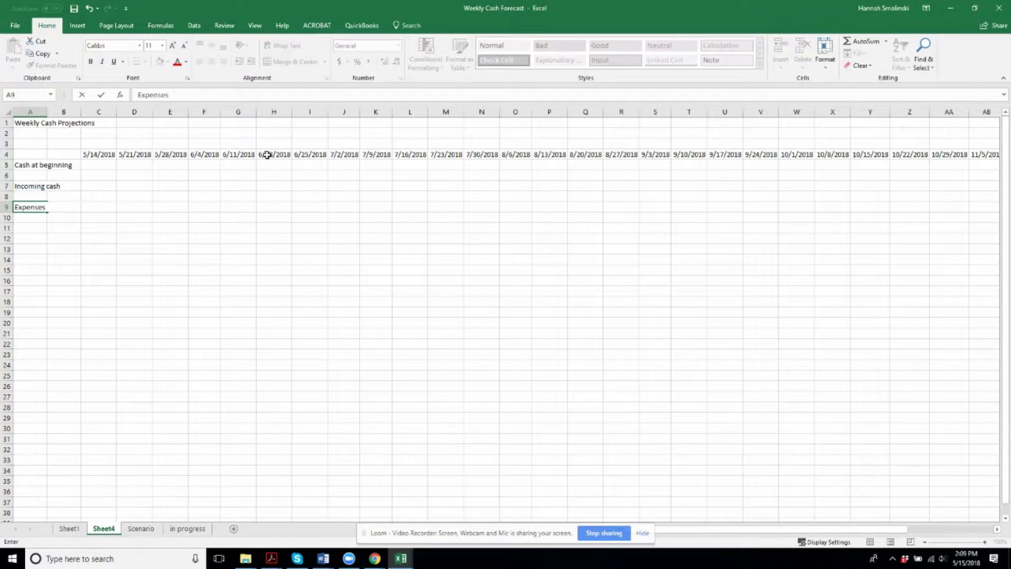
key("Return")
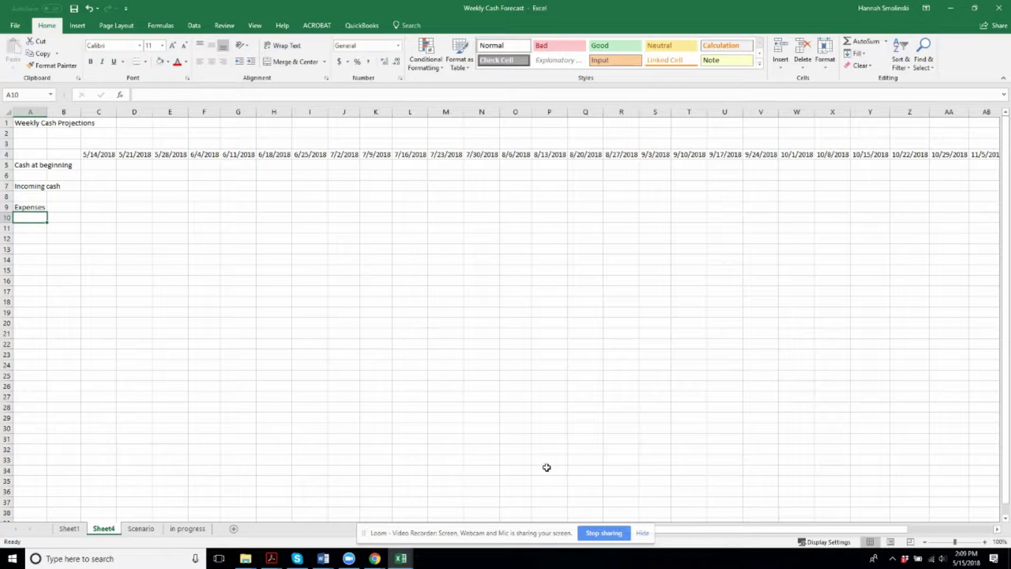
Step: Narrow column A to a small indent and widen column B for the expense item names
left_click_drag(47, 112, 30, 112)
left_click(45, 216)
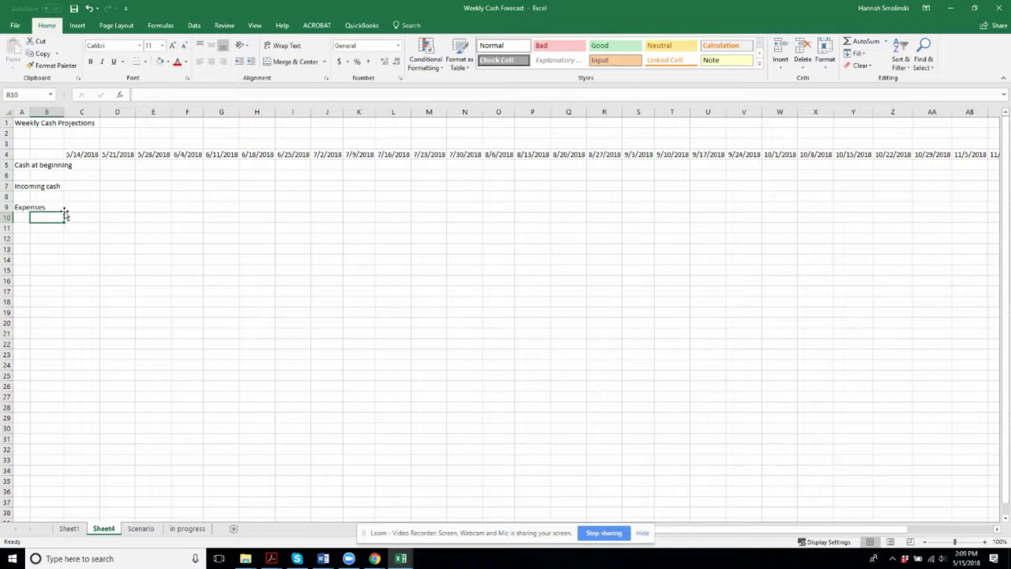
left_click_drag(64, 111, 79, 112)
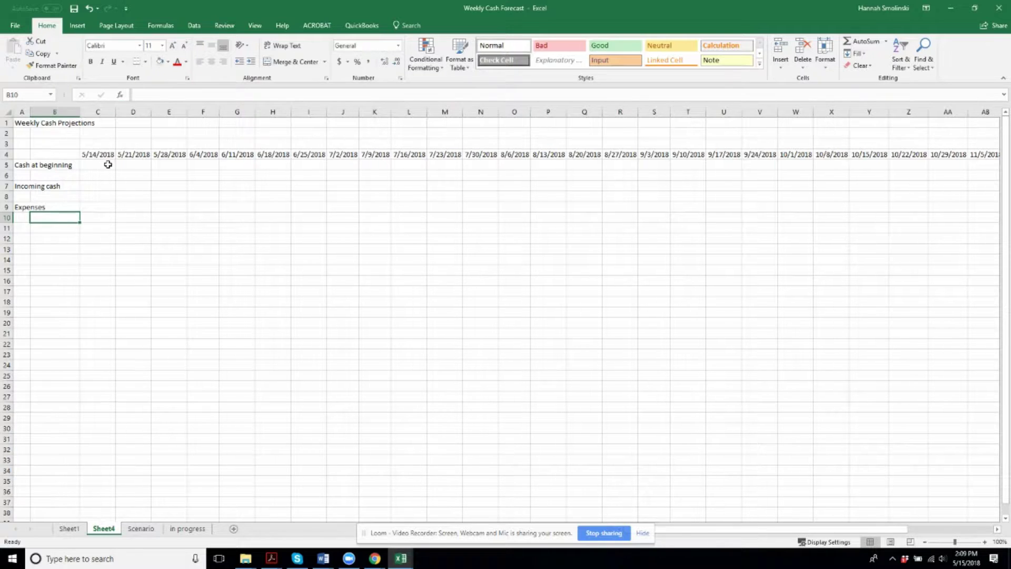
Step: Enter 300 in cell C5 as the beginning cash for the week of 5/14/2018
left_click(110, 165)
type("300")
key("Return")
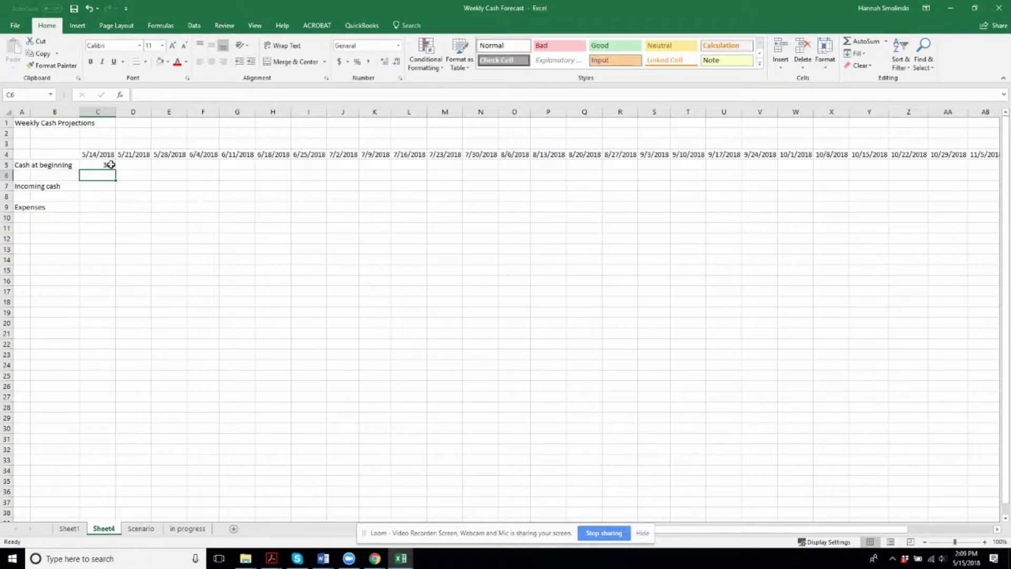
left_click(95, 186)
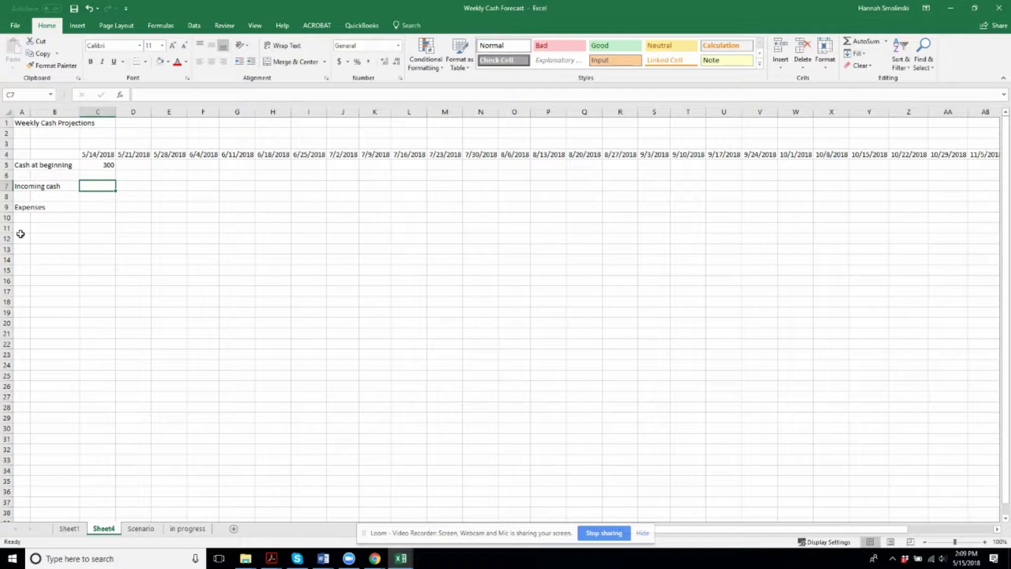
Step: List the expense items "Rent 1", "Rent 2" and "Loan Payment" in cells B10 to B12
left_click(41, 217)
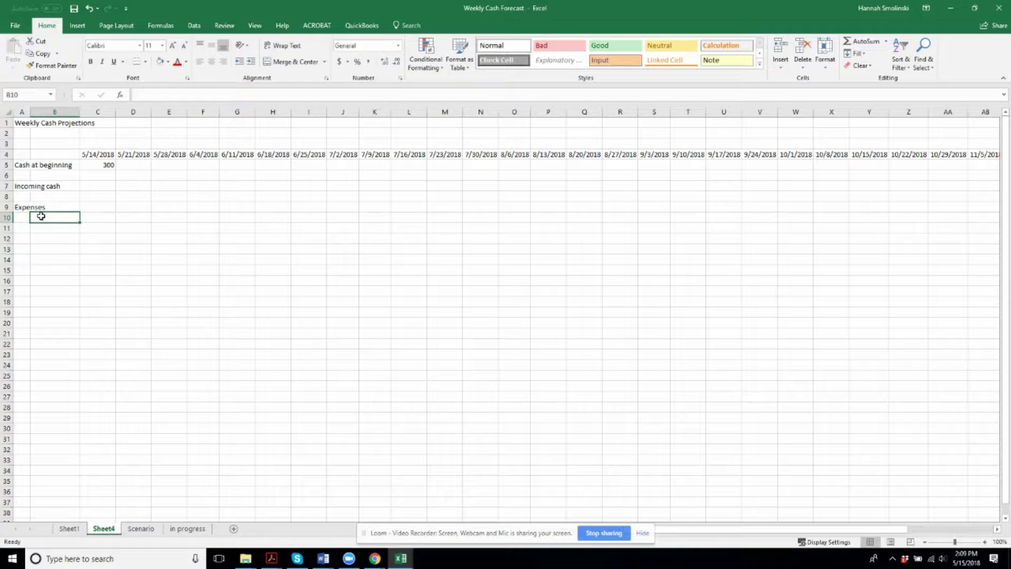
type("Rent 1")
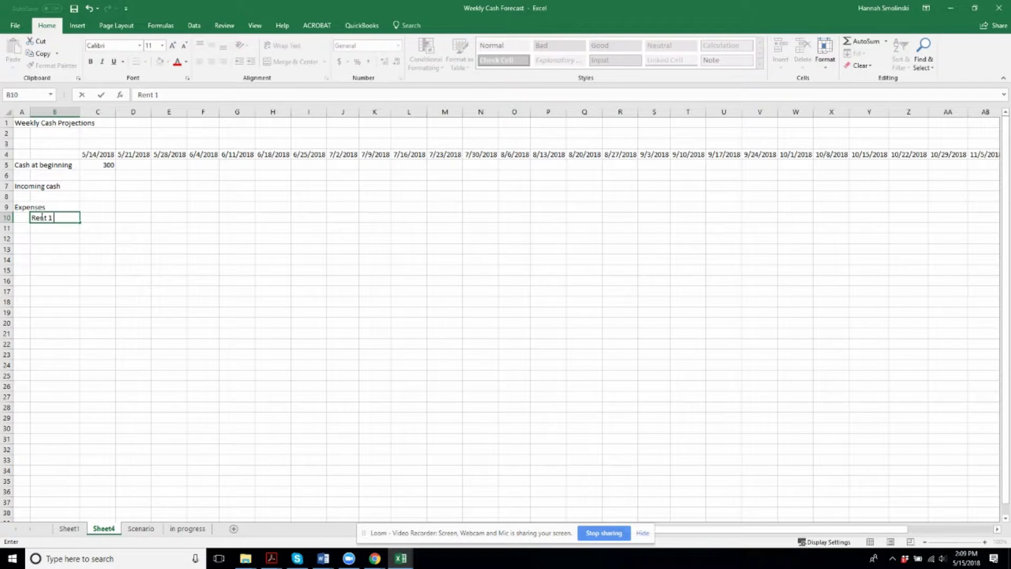
key("Return")
type("Rent 2")
key("Return")
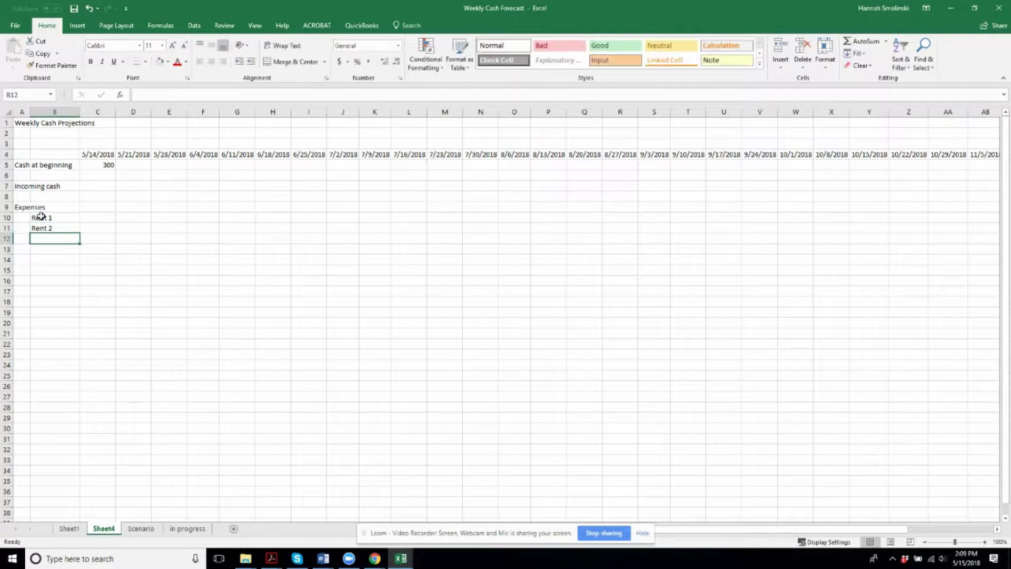
type("Loan Payment")
key("Return")
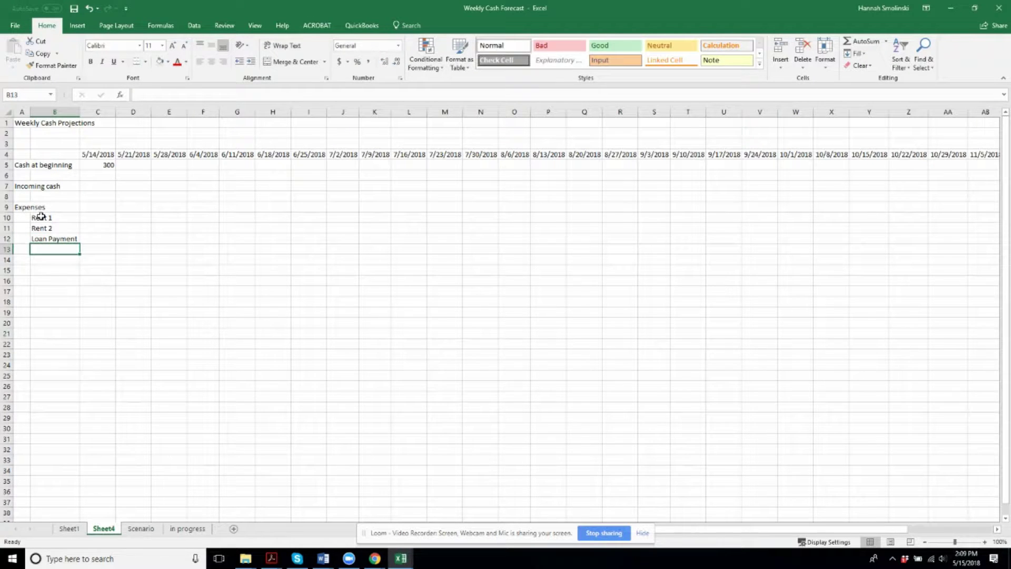
Step: Add the expense items "Credit card Interest" in cell B13 and "Office expense" in cell B14
type("Credit car")
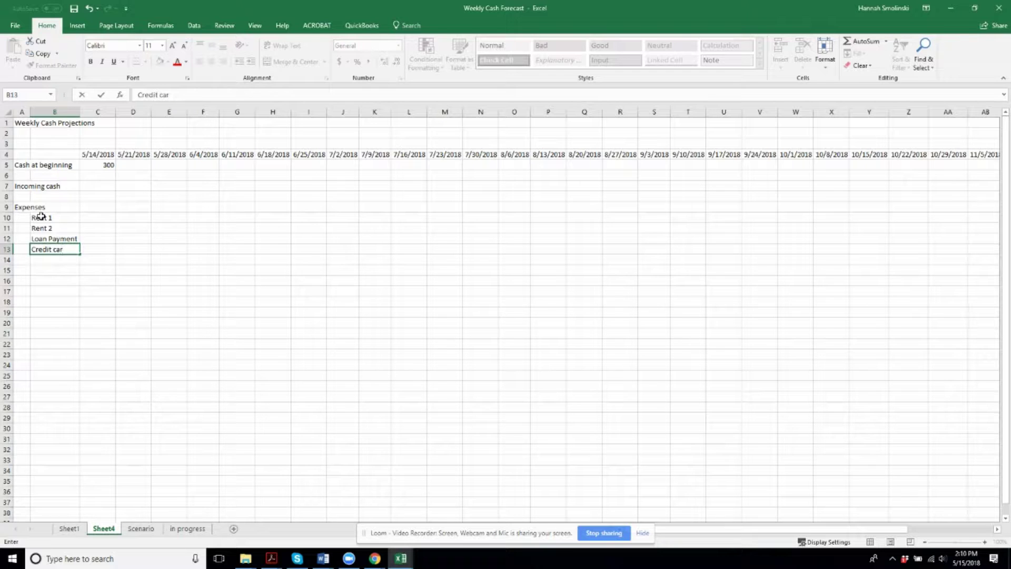
type("d Inter")
type("nest")
key("Return")
type("Offi")
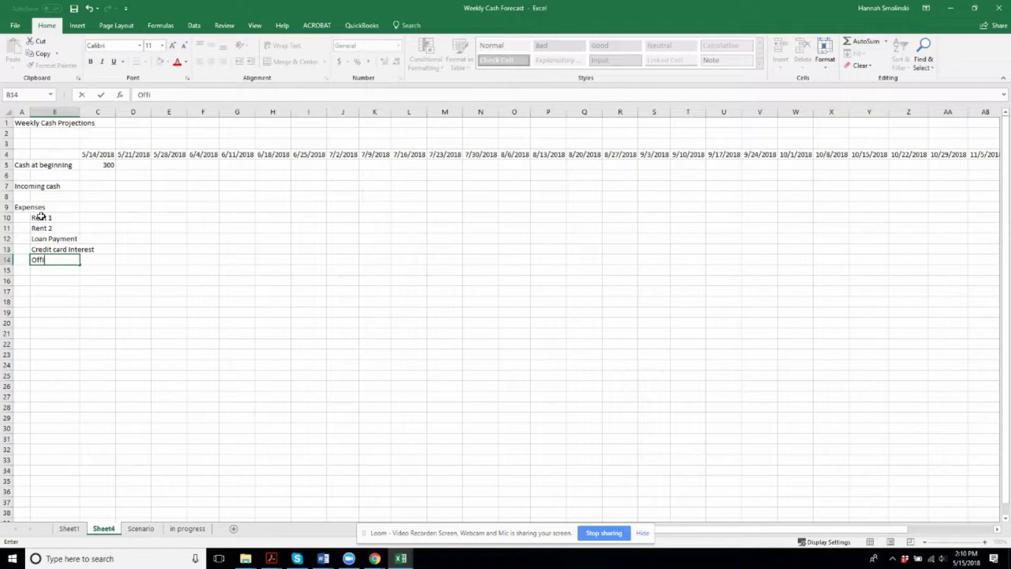
type("ce expense")
key("Return")
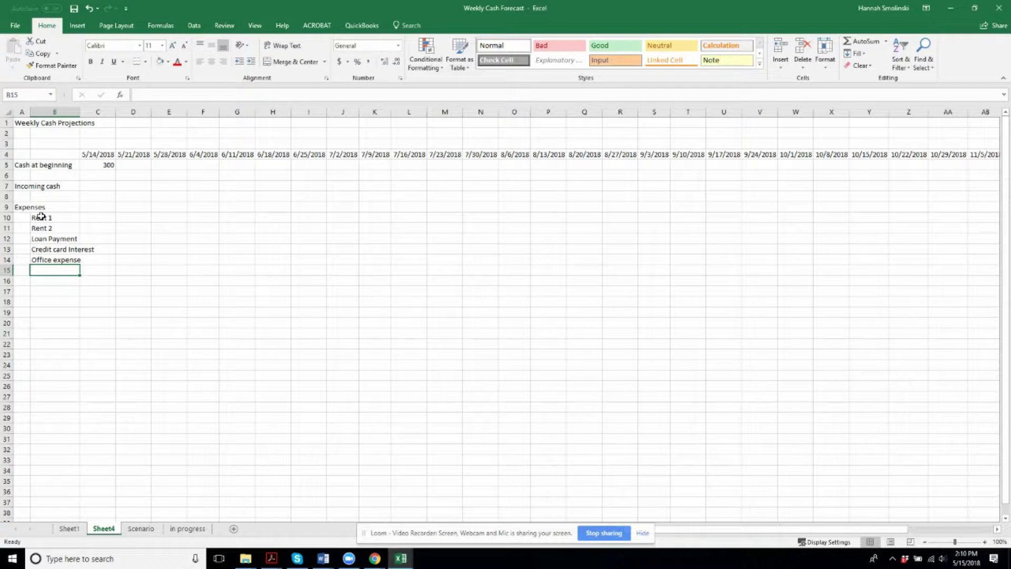
key("Return")
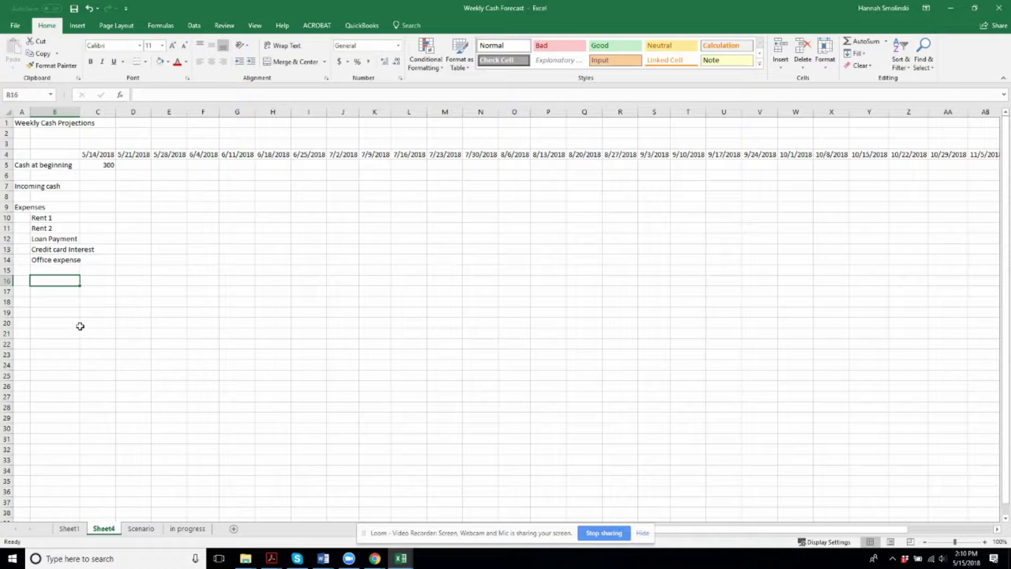
Step: Widen column B until the longest expense label fits and narrow column A slightly
left_click_drag(80, 112, 105, 112)
left_click_drag(30, 110, 28, 110)
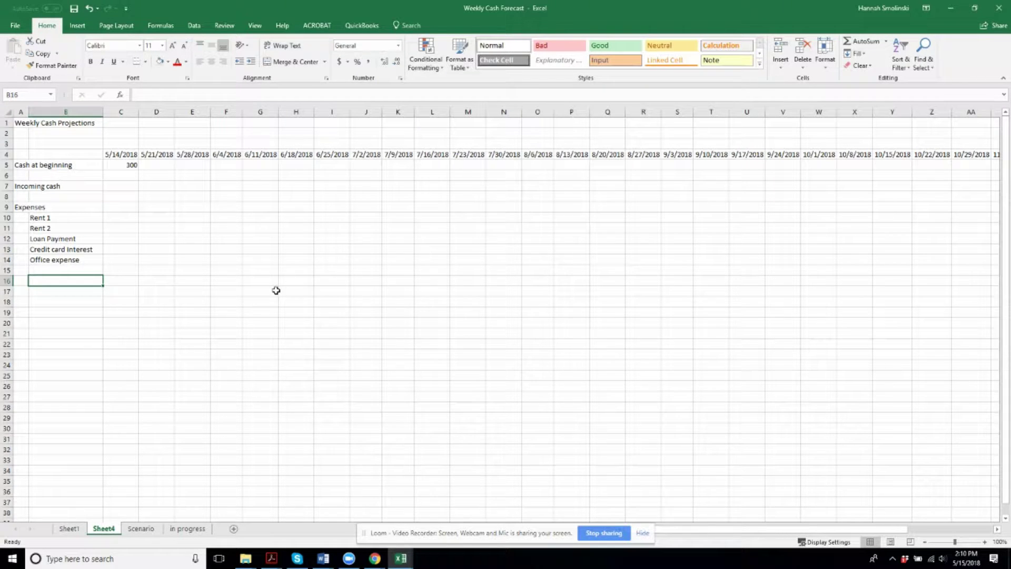
Step: Enter the row labels "Total expenses" in cell A16 and "Operating cash flow" in cell A17
left_click(24, 281)
type("Total expenses")
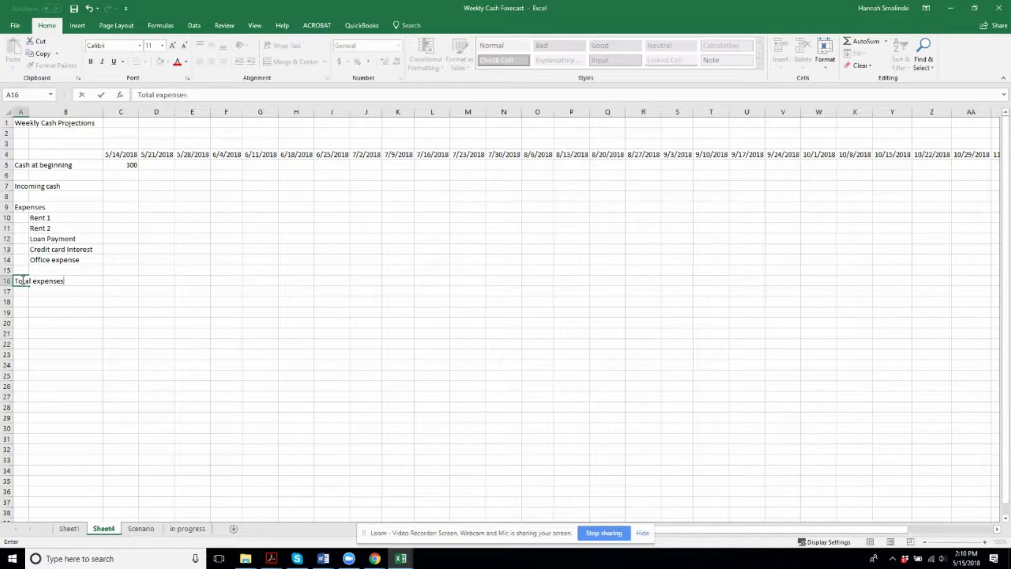
key("Return")
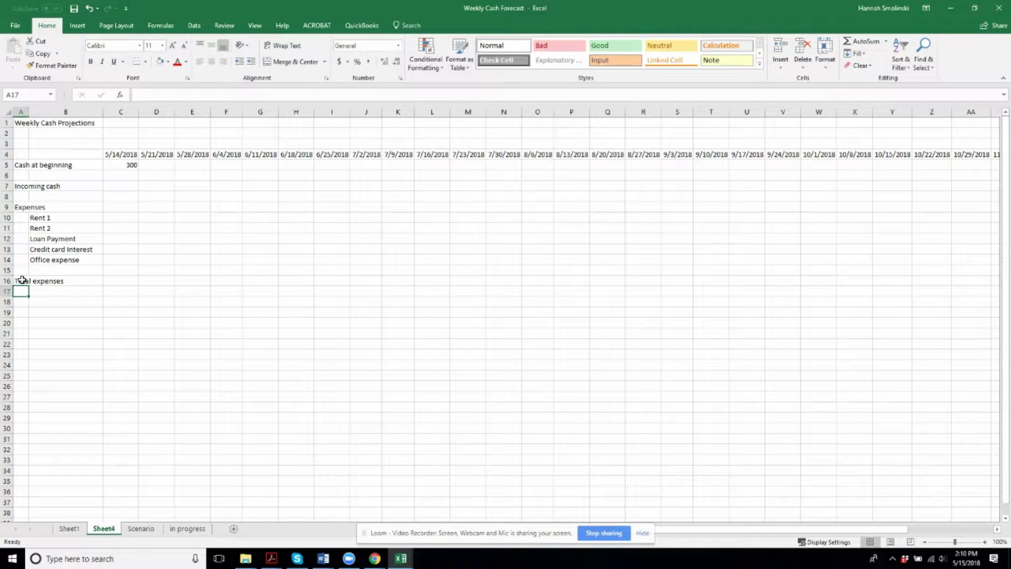
type("OPeratin")
key("BackSpace")
key("BackSpace")
key("BackSpace")
key("BackSpace")
key("BackSpace")
key("BackSpace")
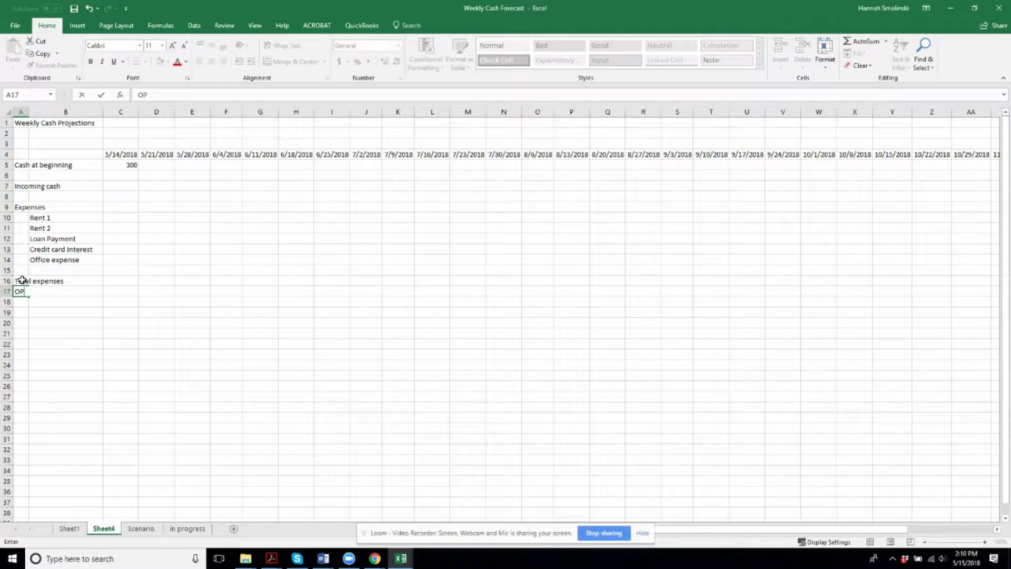
type("perating cash flow")
key("Return")
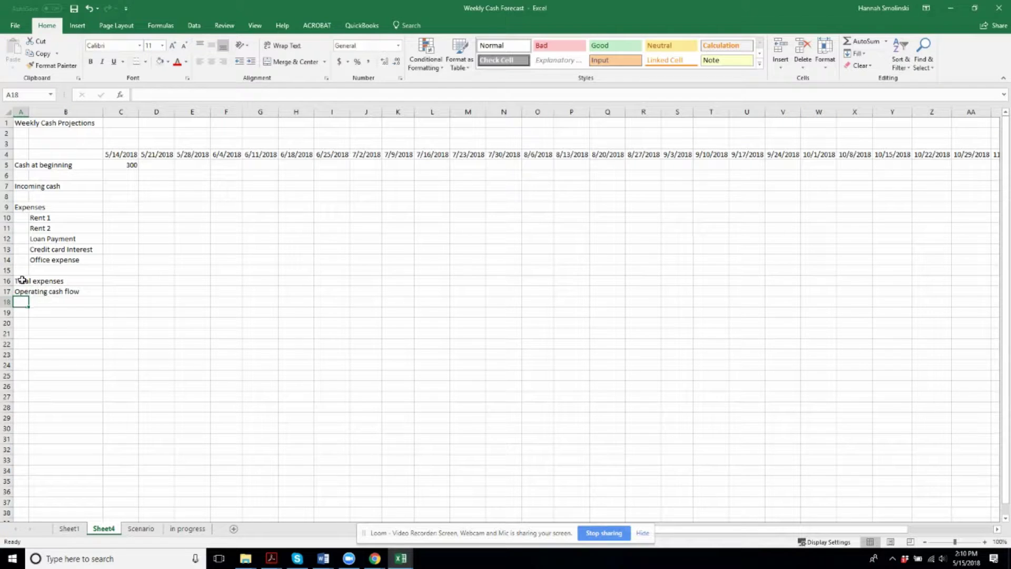
Step: Enter the formula =SUM(C10:C15) in cell C16 to total the first week's expenses, and check its range
key("Up")
key("Up")
key("Right")
key("Right")
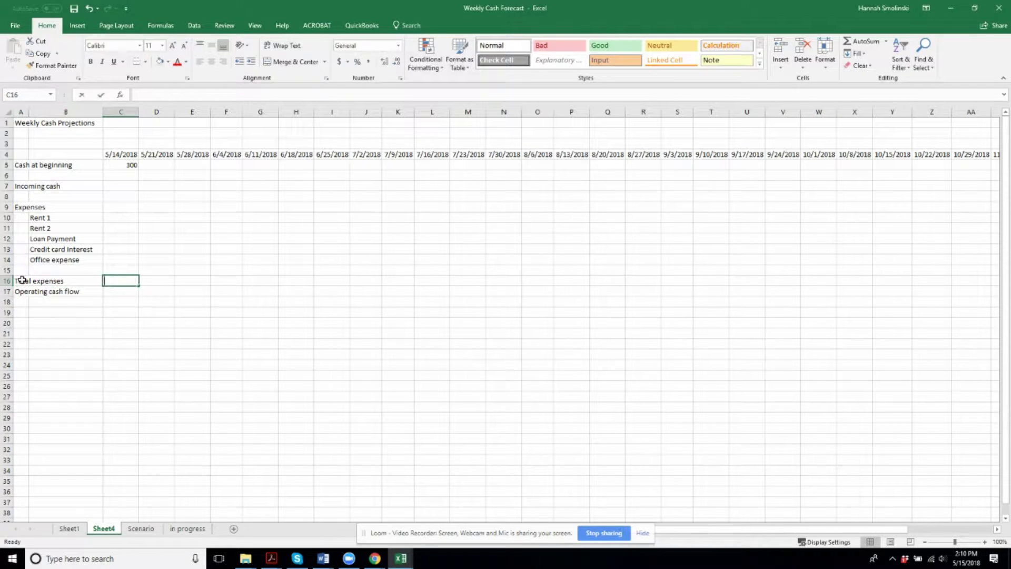
type("=sum(")
key("Up")
key("shift+Up")
key("shift+Up")
key("shift+Up")
key("shift+Up")
key("shift+Up")
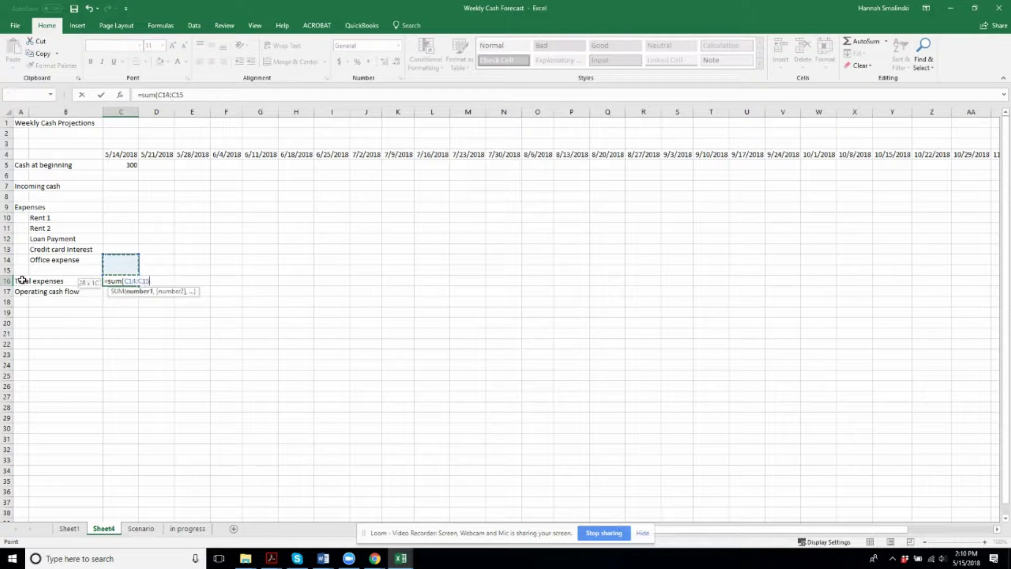
key("Return")
key("Up")
key("F2")
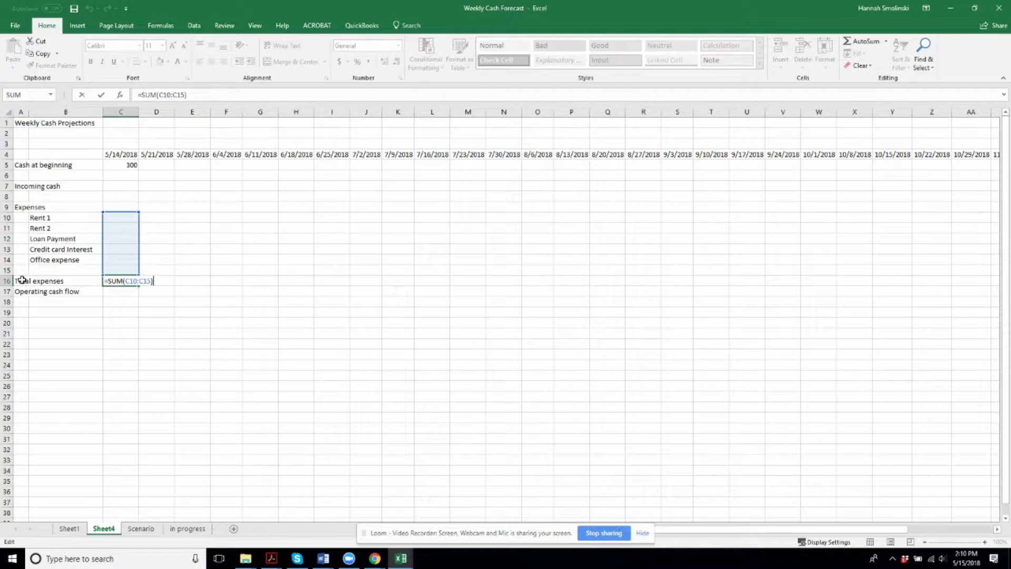
key("Return")
left_click(108, 218)
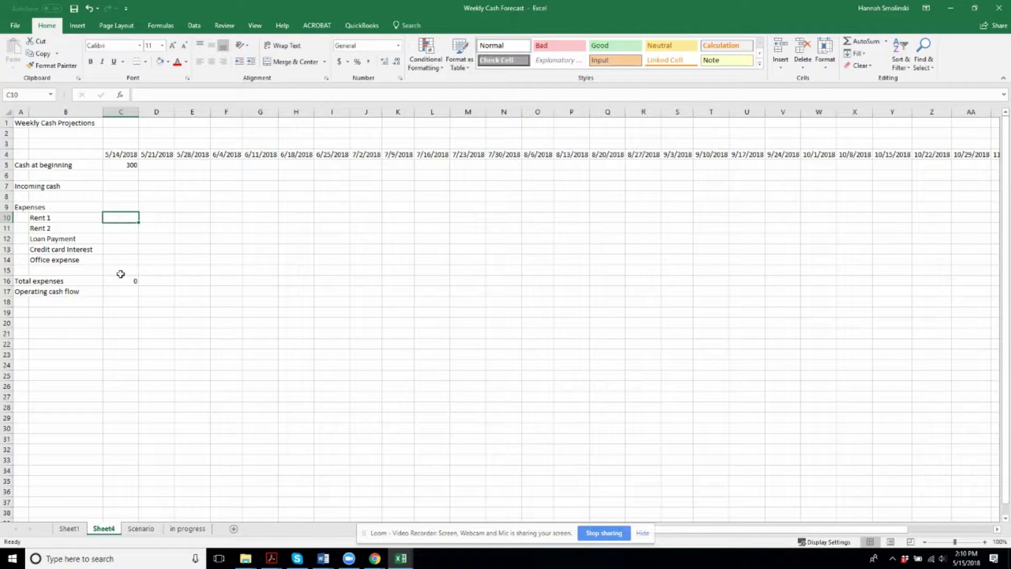
Step: Enter the formula =C7+C16 in cell C17 to calculate the first week's operating cash flow
left_click(129, 292)
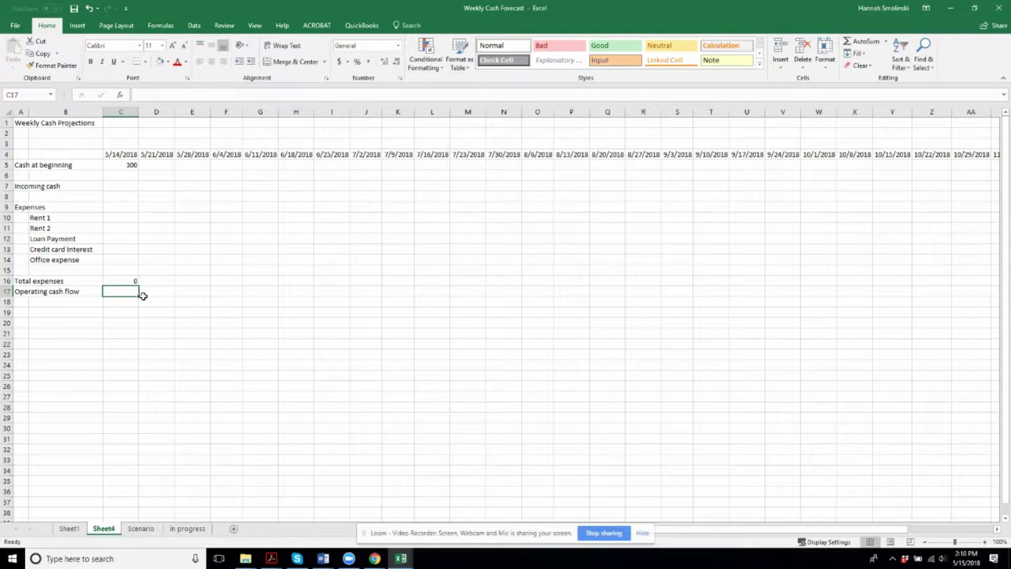
type("=")
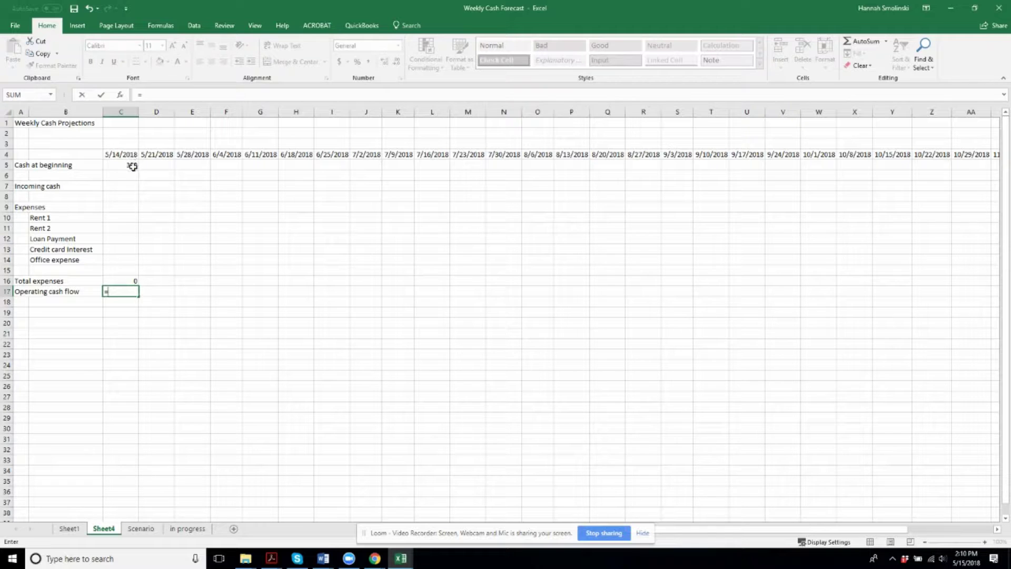
left_click(132, 166)
key("BackSpace")
key("BackSpace")
left_click(137, 187)
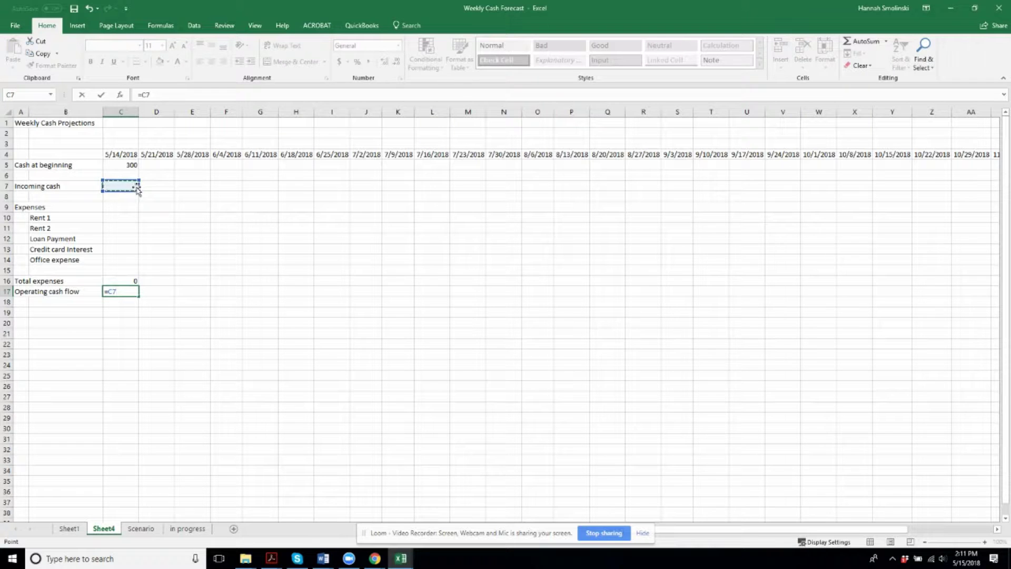
type("+")
left_click(122, 279)
key("Return")
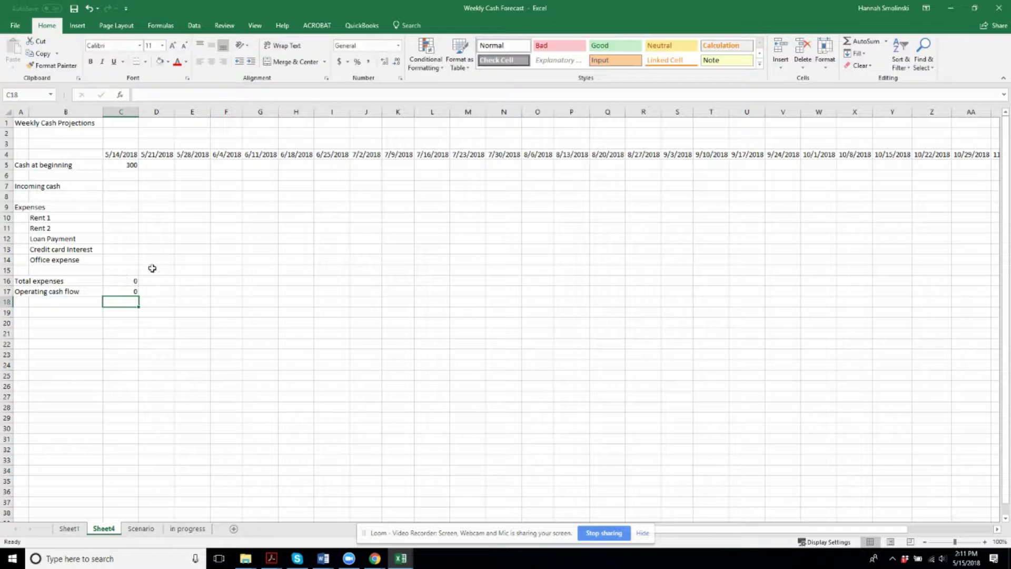
left_click(16, 301)
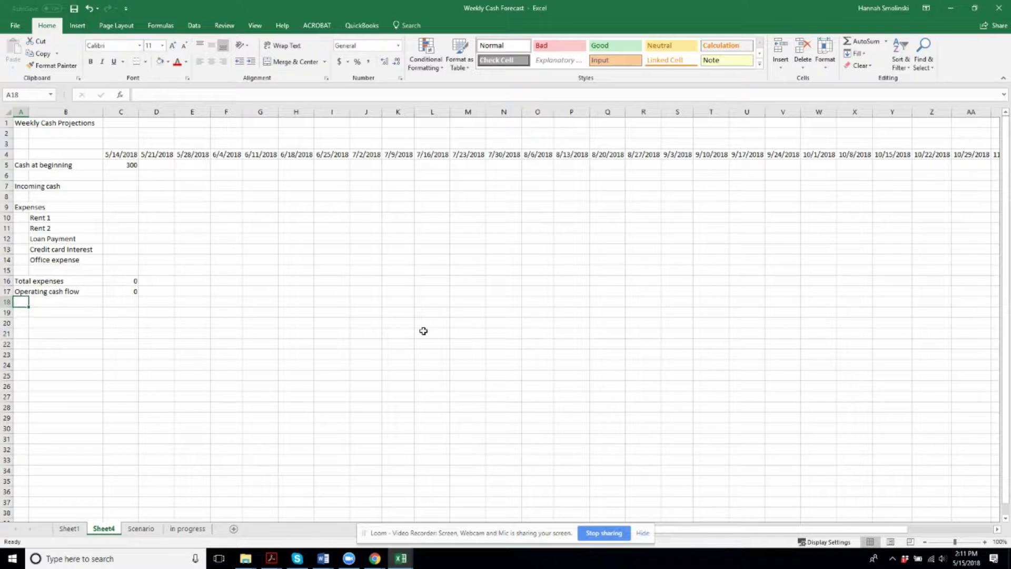
Step: Enter the row labels "Savings transfer" in cell A19 and "Debt repayment" in cell A21
key("Down")
type("Savings transfer")
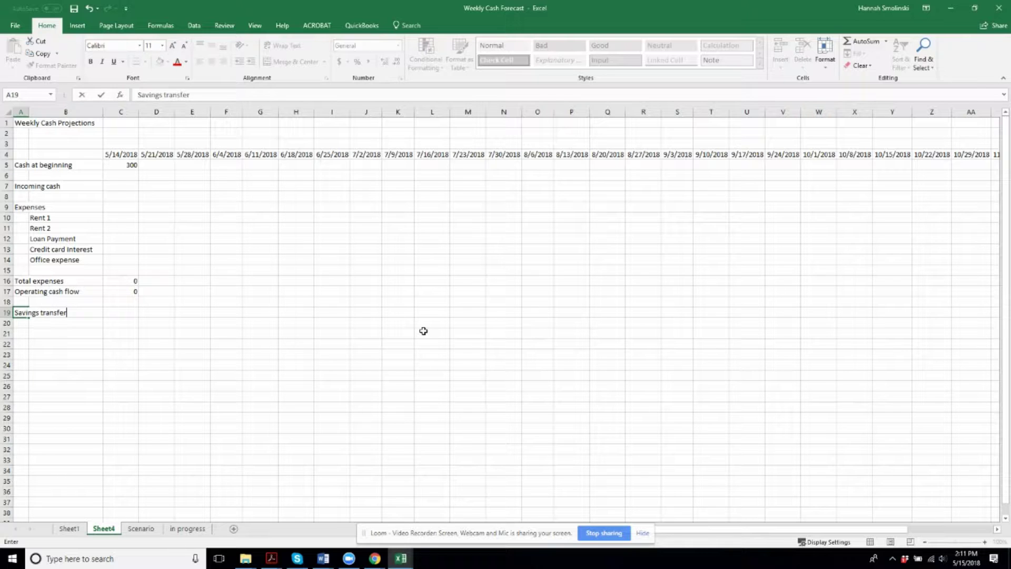
key("Return")
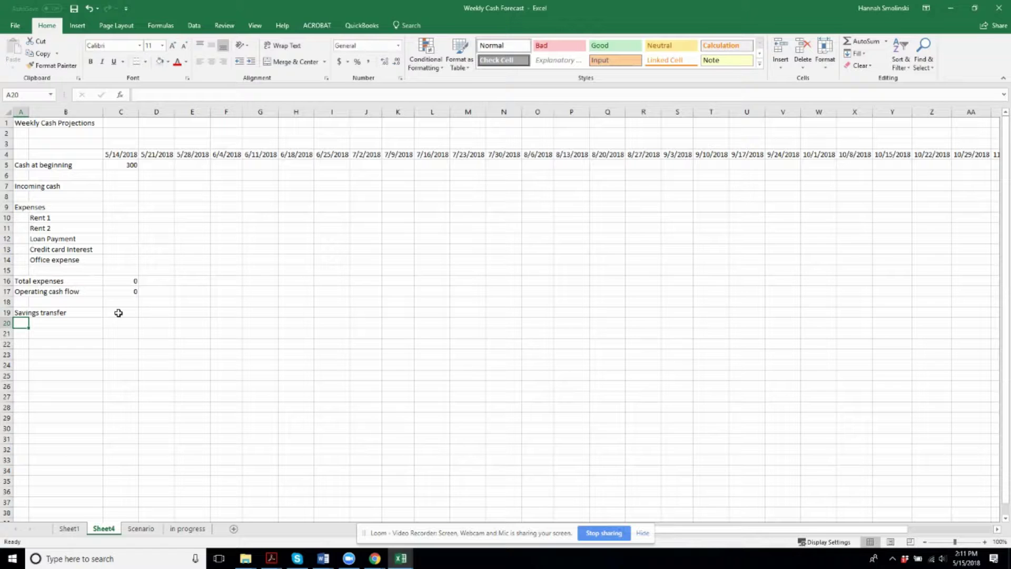
key("Return")
type("Debt")
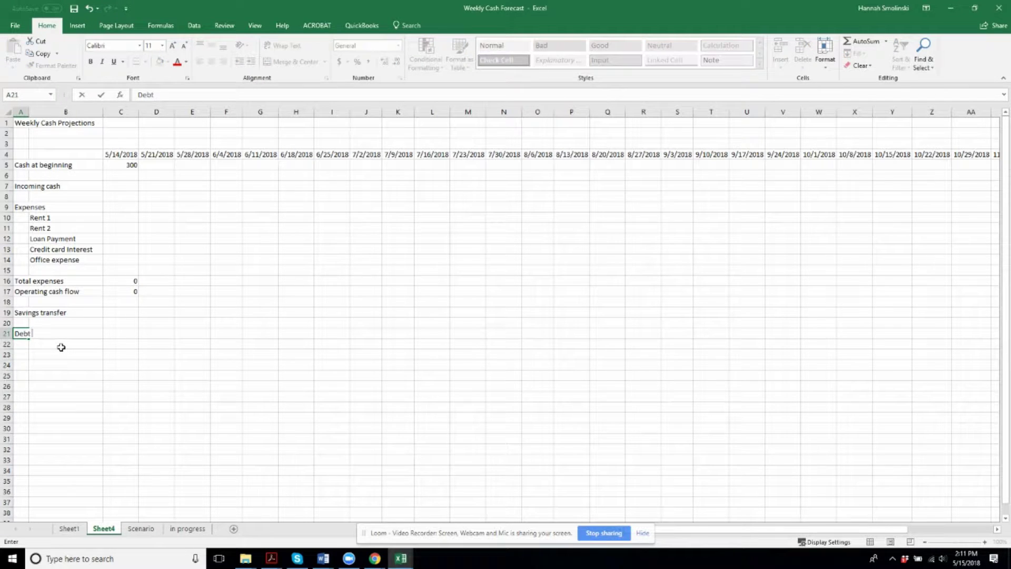
type(" repayment")
Step: List "Credit Card 1", "Account Payable" and "Loan" in B22:B24 under Debt repayment, with the label "Sum of Debt Payment" in A25
left_click(61, 348)
type("C")
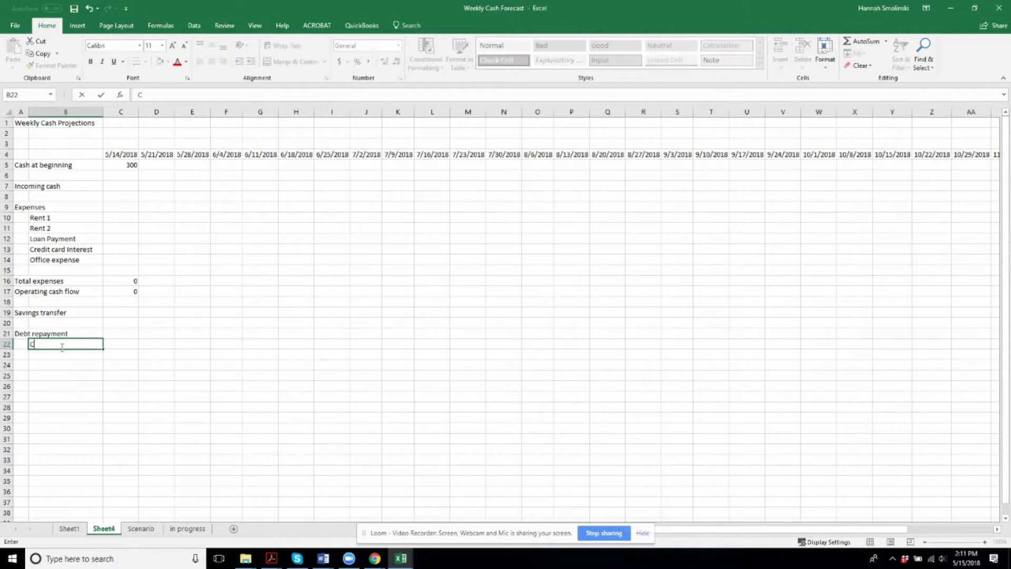
type("redit Card 1")
key("Return")
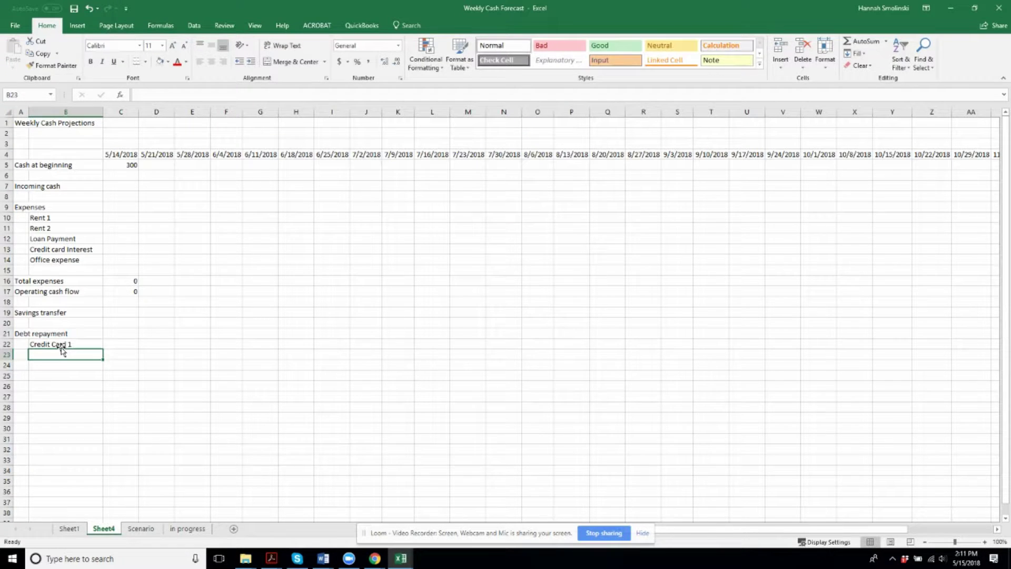
type("Account Payable")
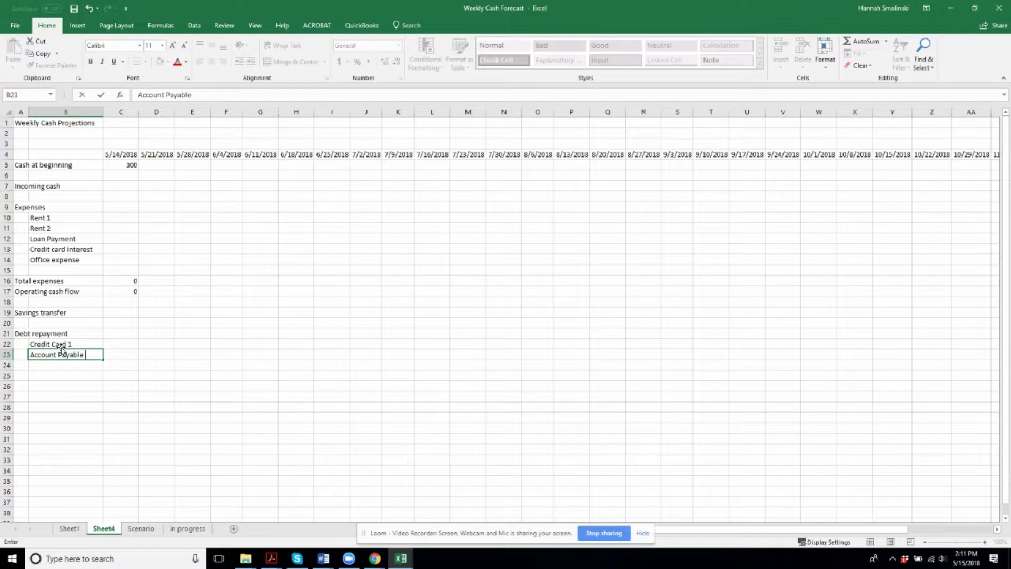
key("Return")
type("Loan")
key("Return")
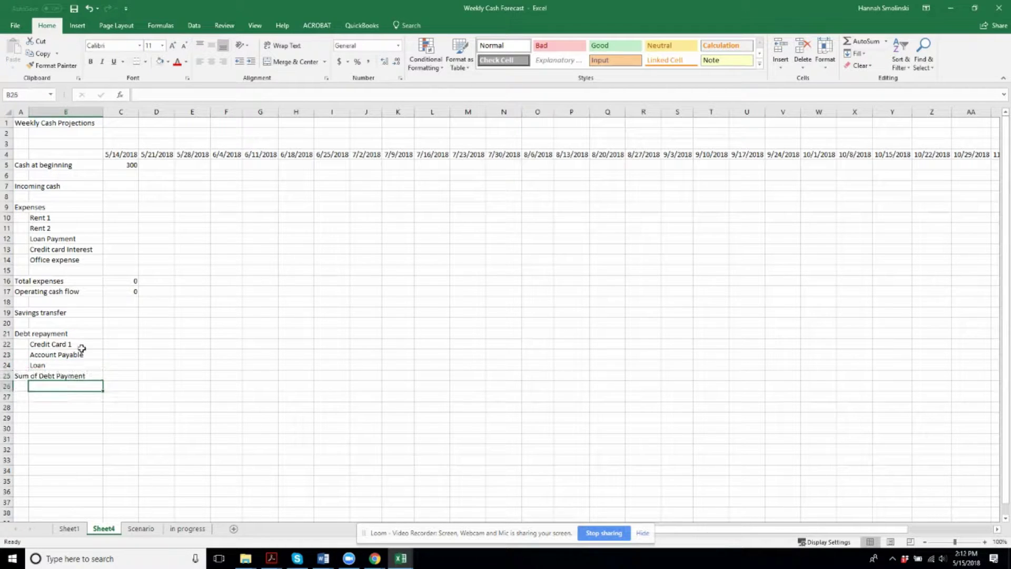
Step: Enter the formula =SUM(C22:C24) in cell C25 to total the first week's debt payments
key("Up")
key("Right")
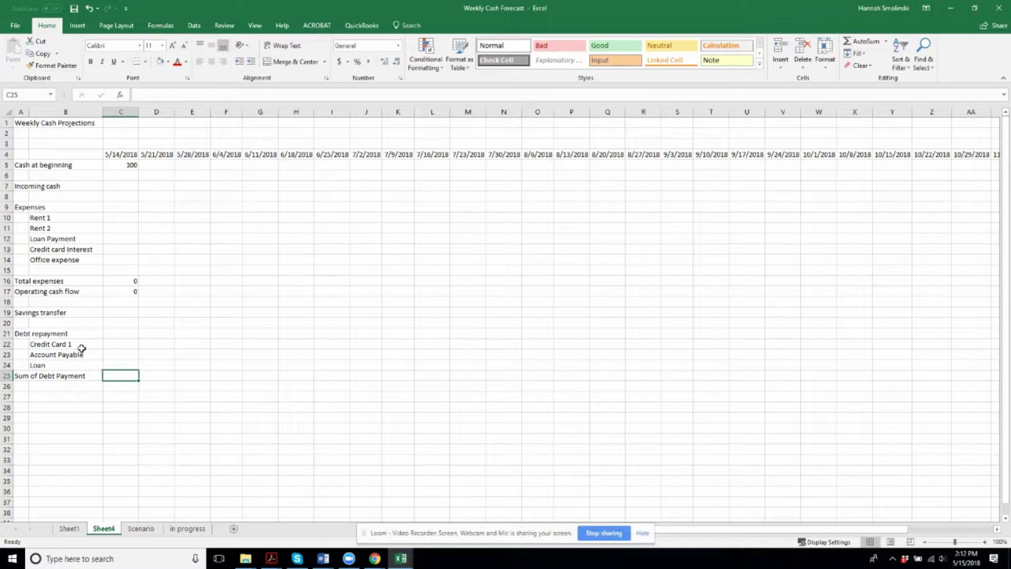
type("=sum(")
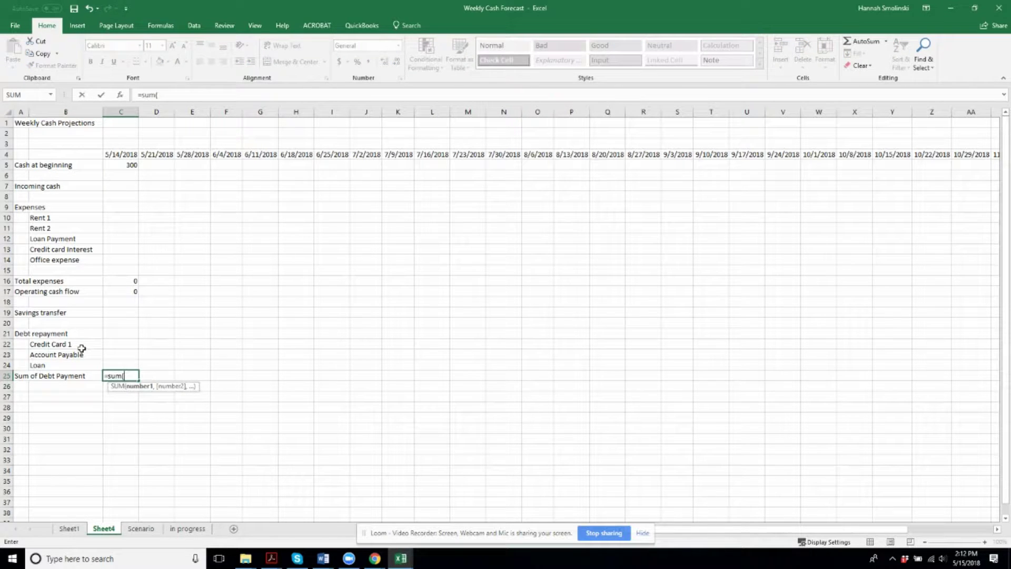
key("Up")
key("shift+Up")
key("shift+Up")
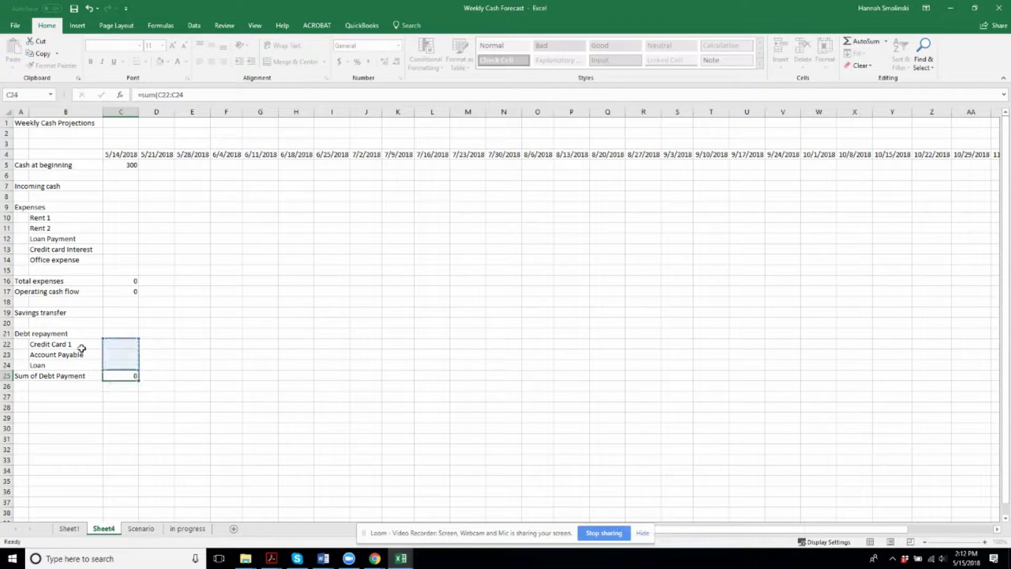
key("Return")
Step: Enter the row label "End of Period Cash" in cell A26, below Sum of Debt Payment
key("Left")
key("Left")
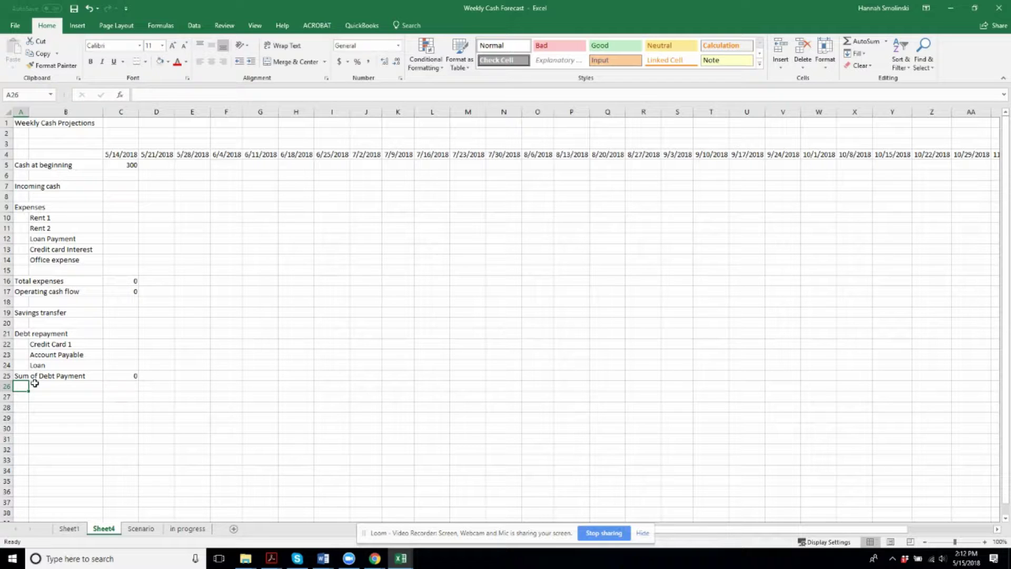
type("End")
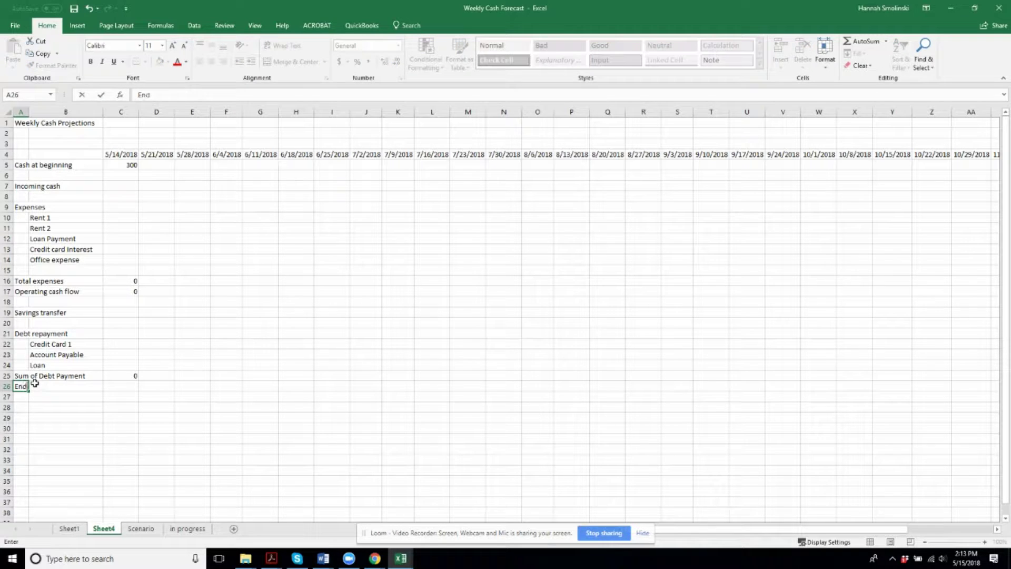
type(" of Period Cash")
key("Return")
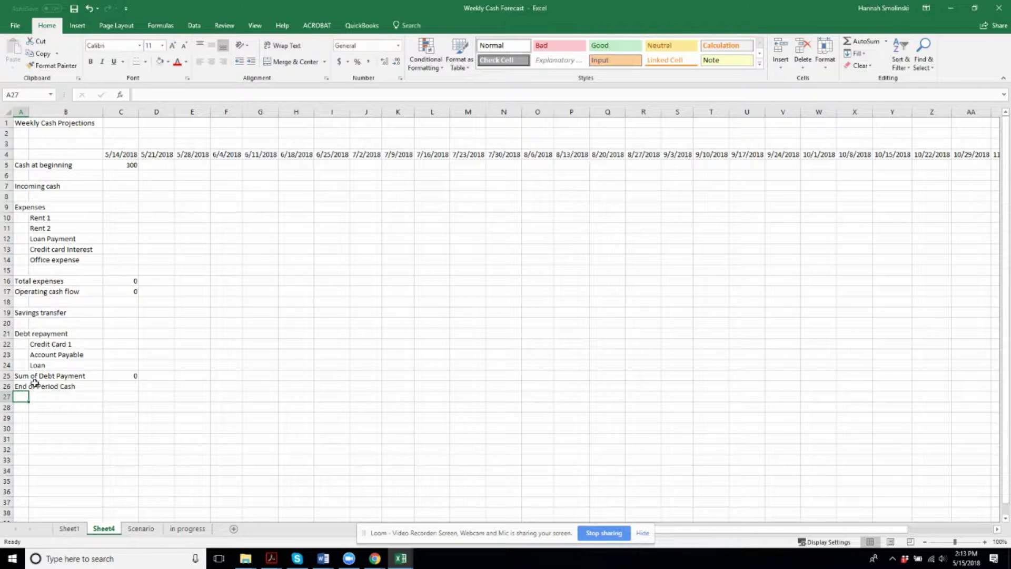
Step: Insert a new row 18 below Operating cash flow and label it "Cash after operating costs" in cell A18
left_click(7, 302)
right_click(6, 302)
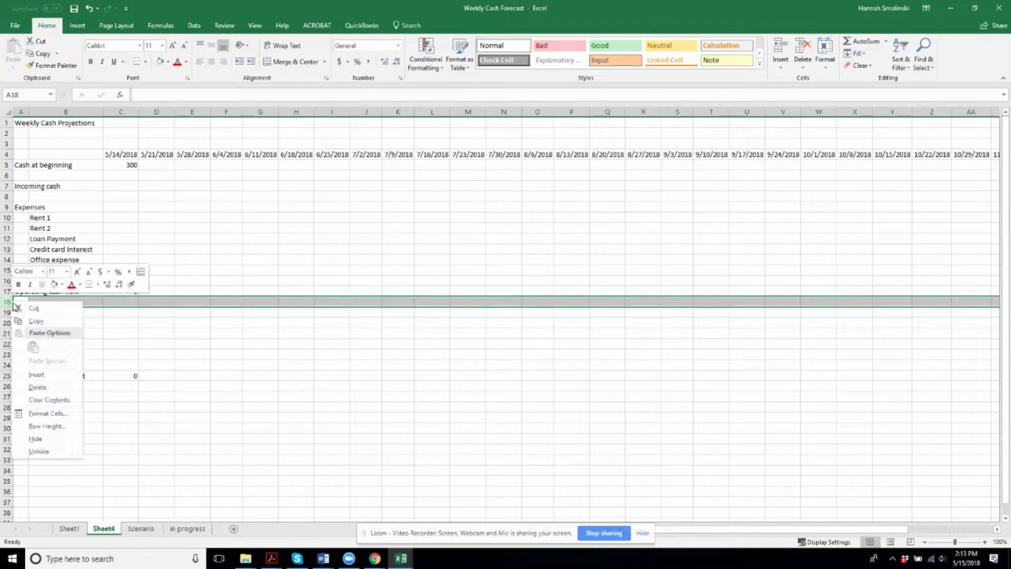
left_click(30, 378)
left_click(21, 302)
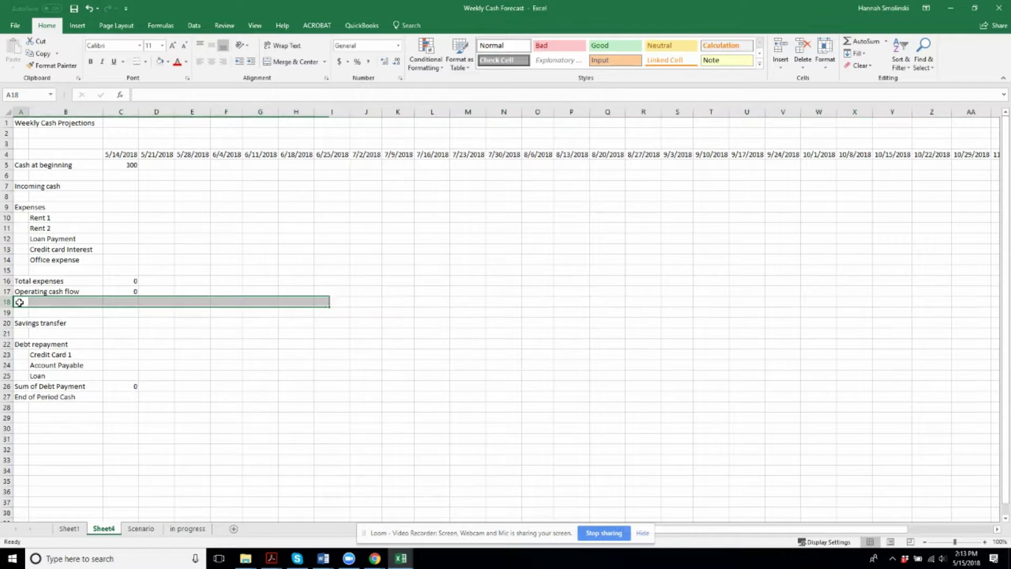
type("Cash after operating costs")
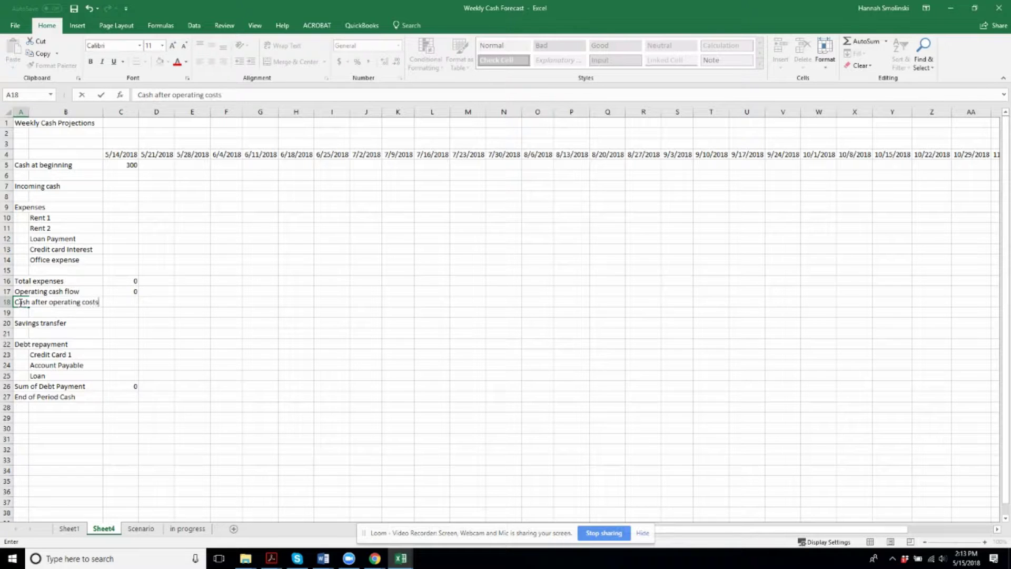
key("Return")
left_click(121, 303)
double_click(122, 305)
type("=")
key("Escape")
Step: Check the operating cash flow formula in C17, and enter =C5+C17 in C18 for the first week's cash after operating costs
left_click(123, 294)
double_click(122, 294)
key("Return")
type("=")
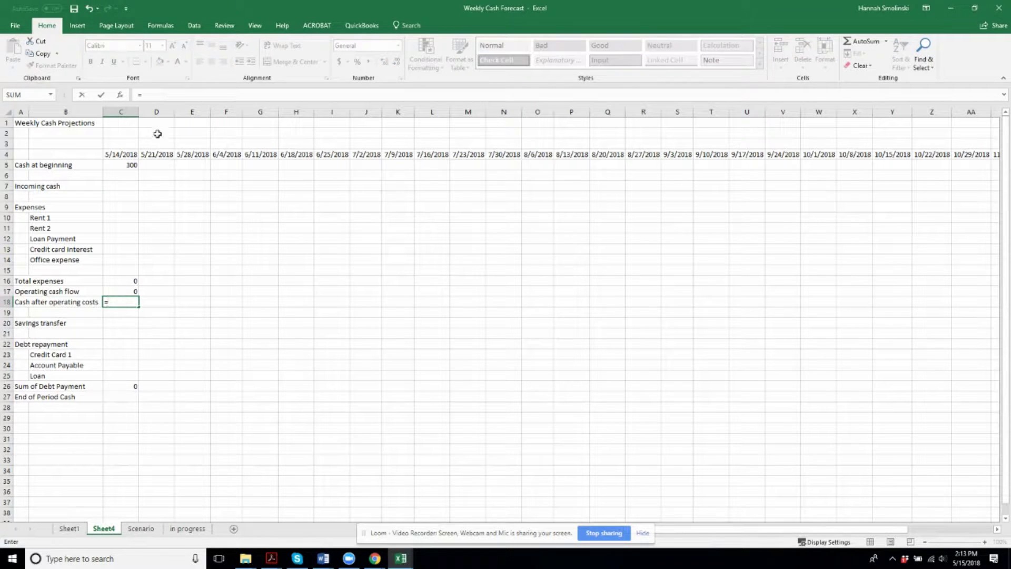
left_click(131, 164)
type("+")
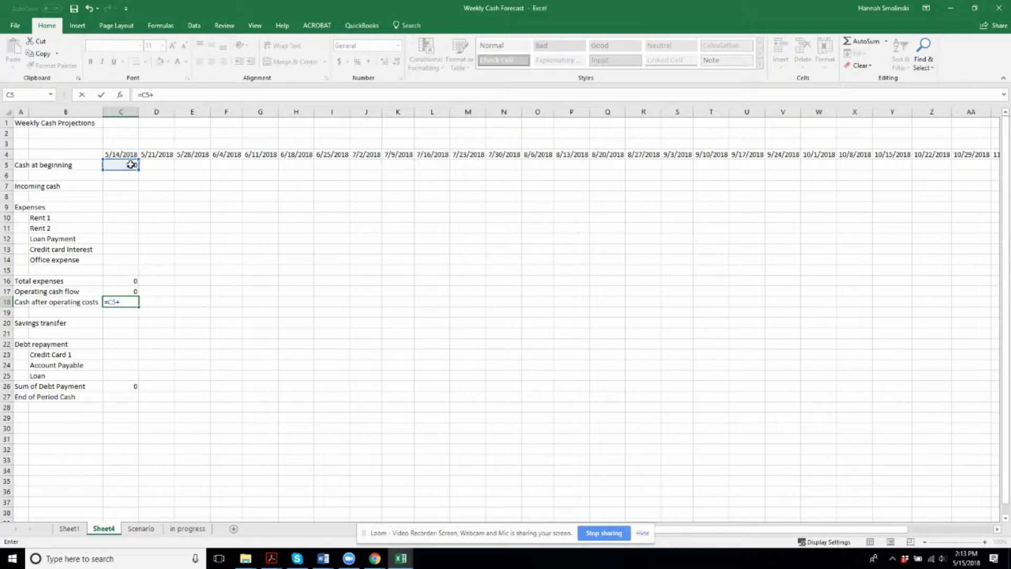
left_click(116, 291)
key("Return")
Step: Enter the formula =C18+C20+C26 in cell C27 to calculate the first week's end of period cash
left_click(154, 388)
left_click(122, 397)
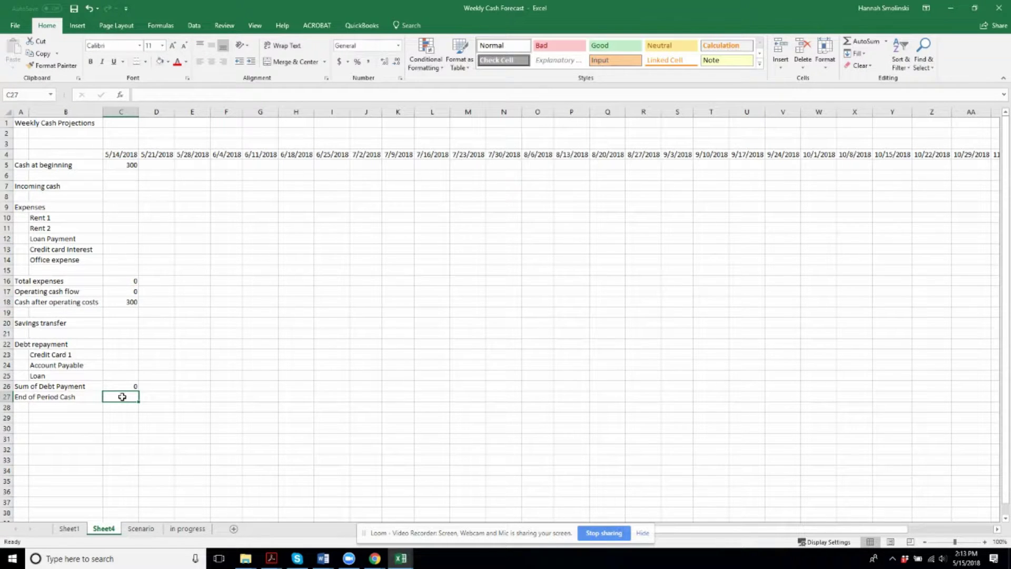
type("=")
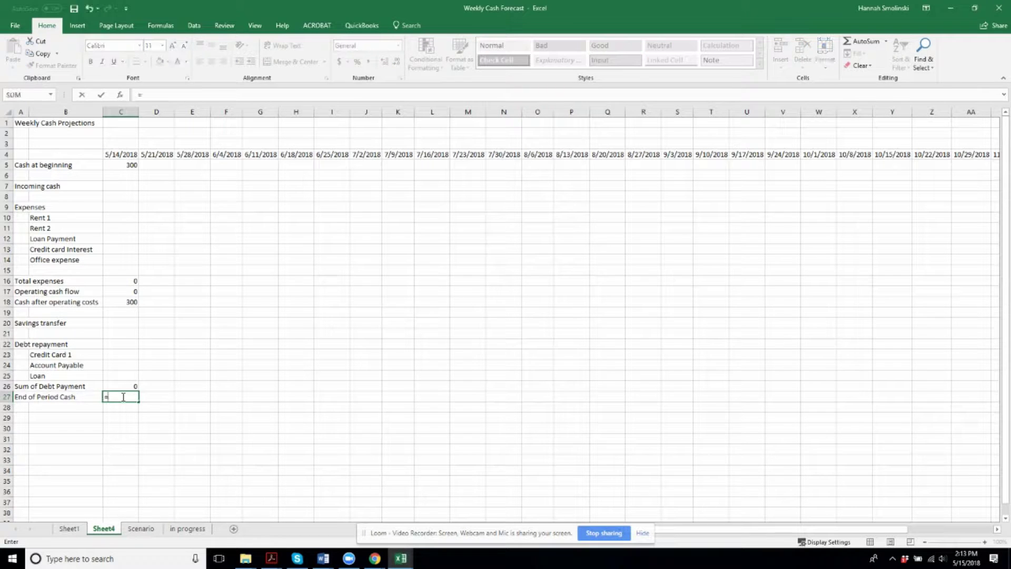
left_click(114, 301)
type("+")
left_click(133, 322)
type("+")
left_click(125, 387)
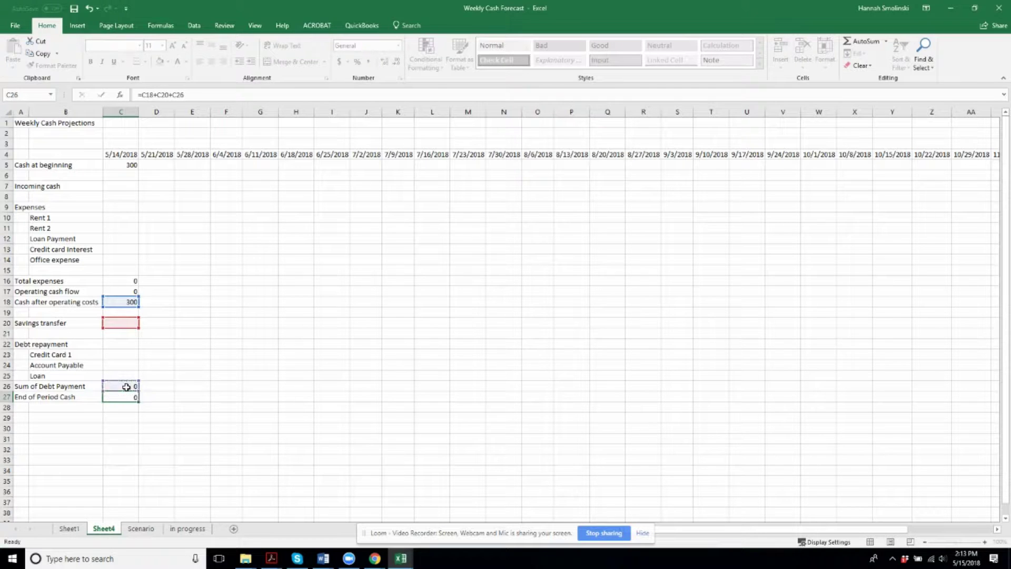
key("Return")
left_click(125, 379)
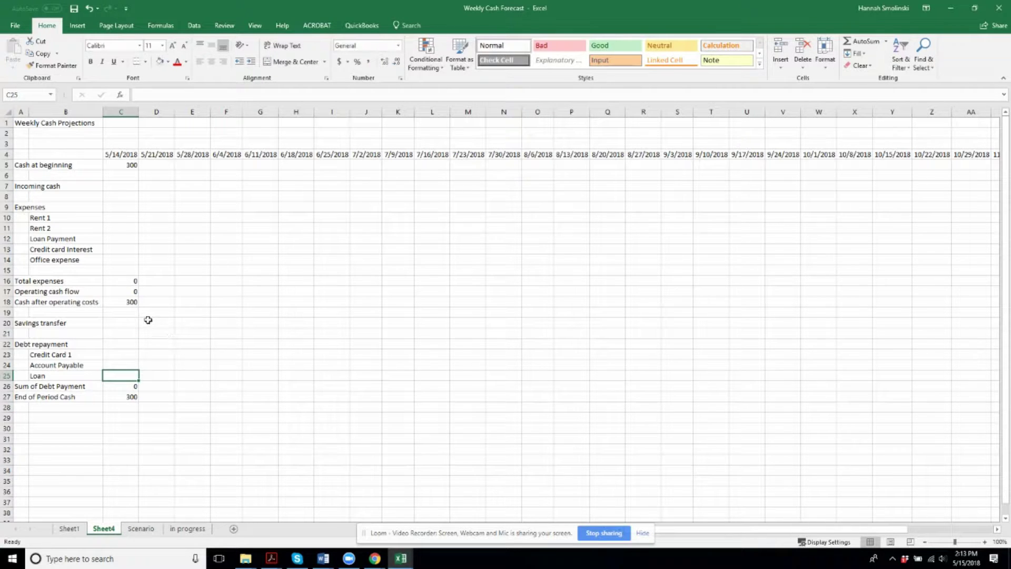
left_click_drag(119, 352, 626, 374)
left_click(65, 347)
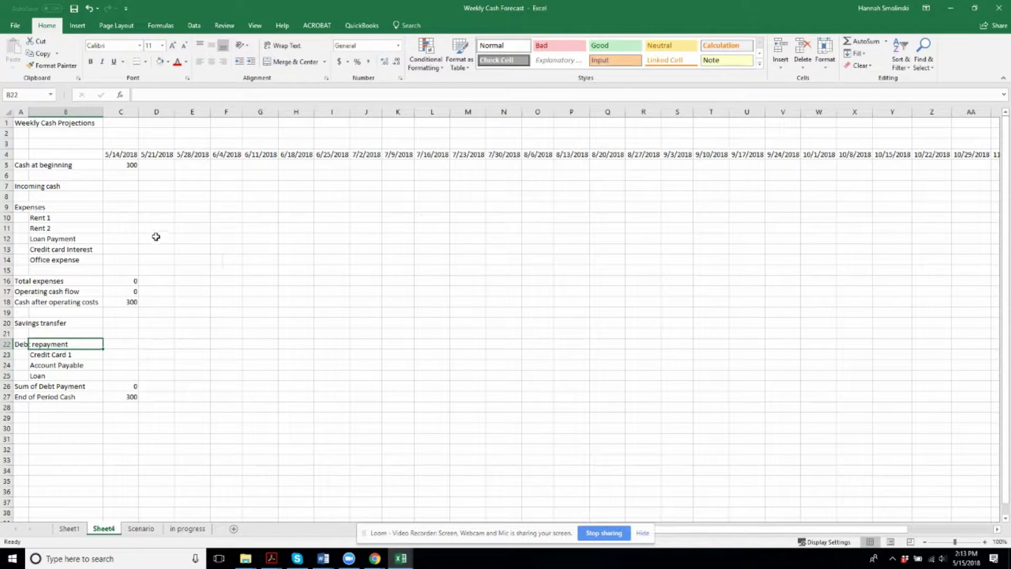
left_click(122, 217)
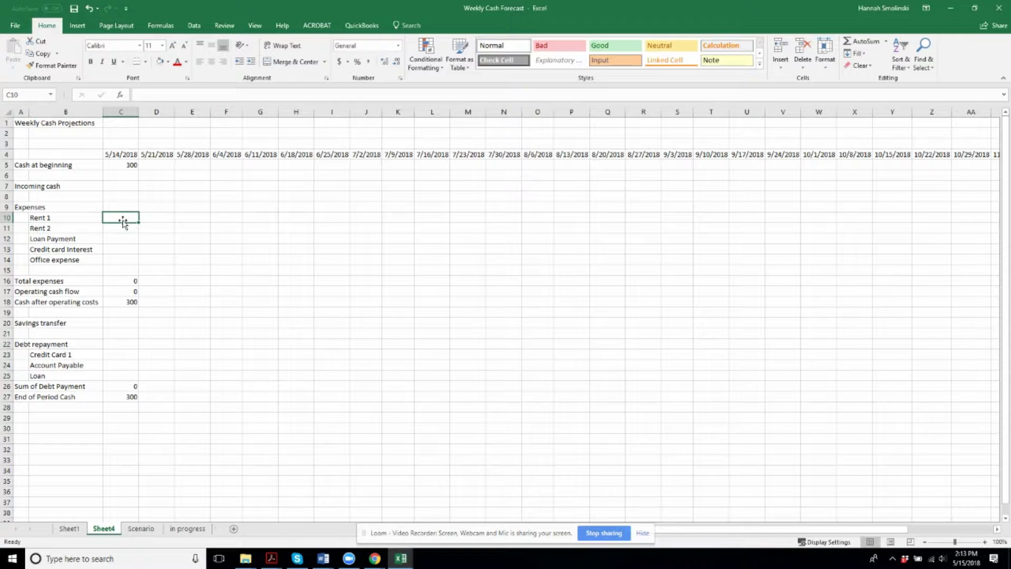
left_click(115, 186)
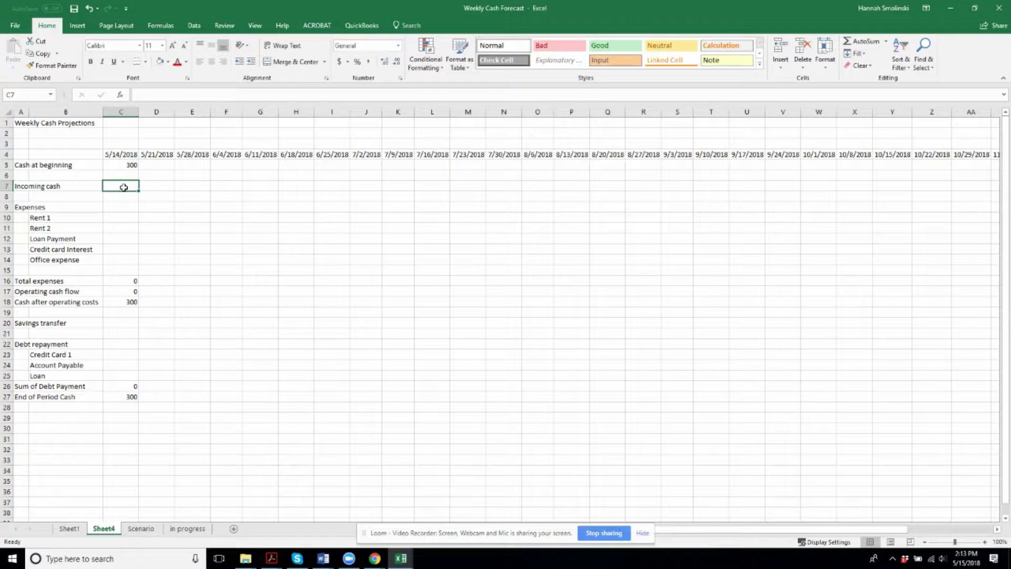
left_click(181, 165)
left_click(192, 185)
Step: Enter incoming cash of 4000 in C7 for the week of 5/14/2018 and 7000 in D7 for the week of 5/21/2018
left_click(118, 188)
type("4000")
key("Return")
key("Up")
key("Right")
key("Right")
key("Left")
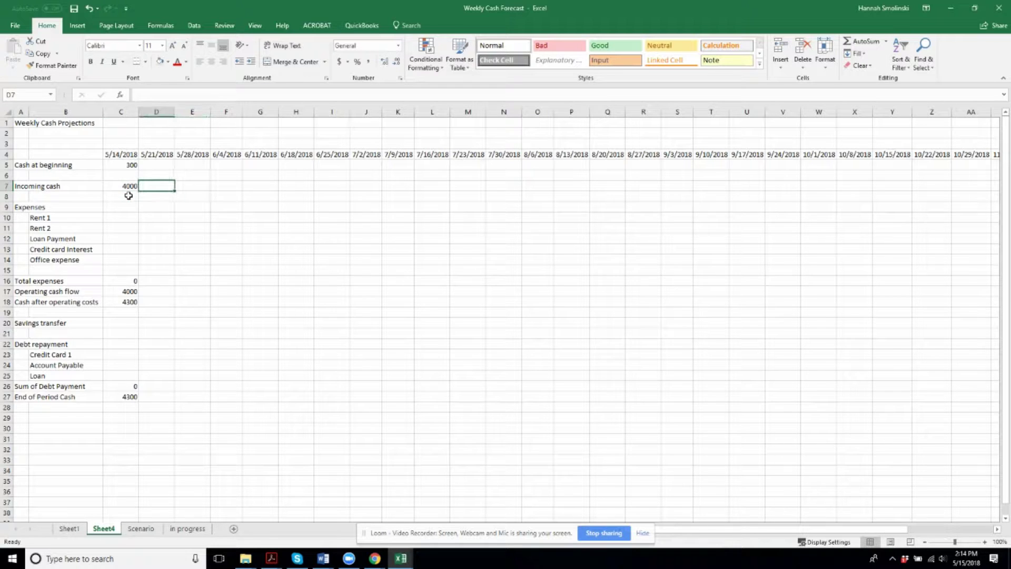
type("7")
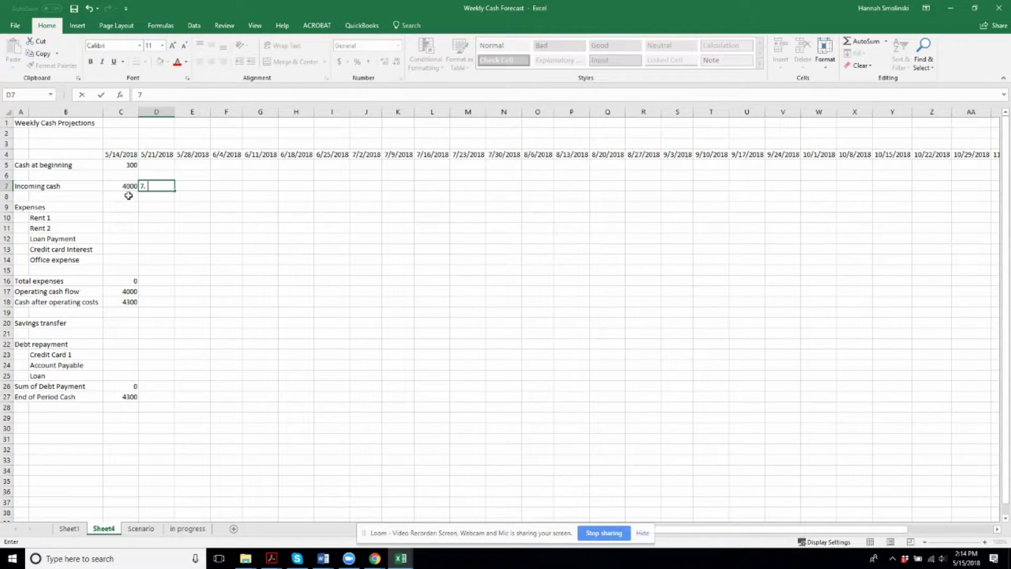
type("0000")
key("Return")
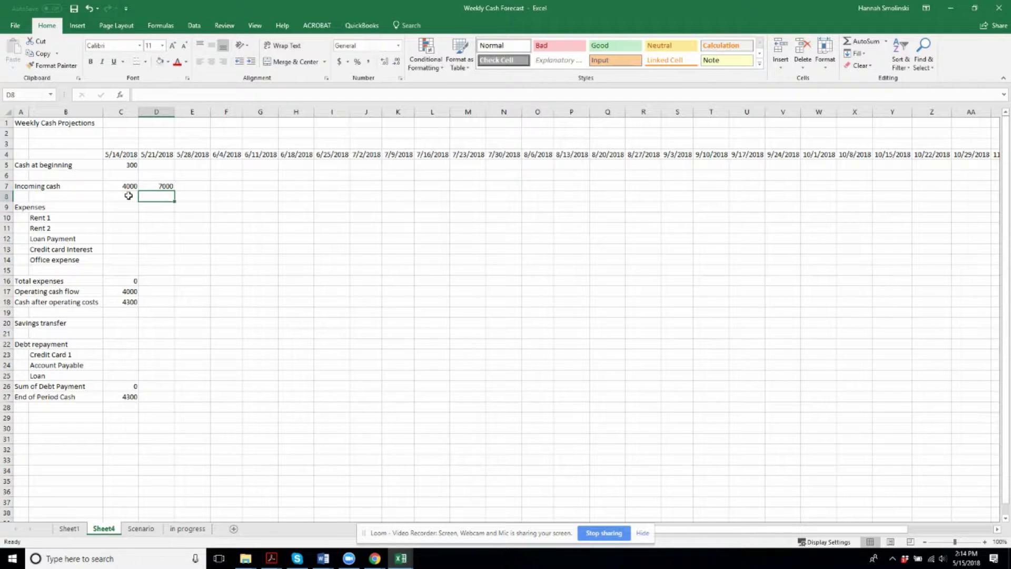
Step: Calculate =7000/5 as a scratch formula in cell E2, and clear that cell again
key("Up")
key("Right")
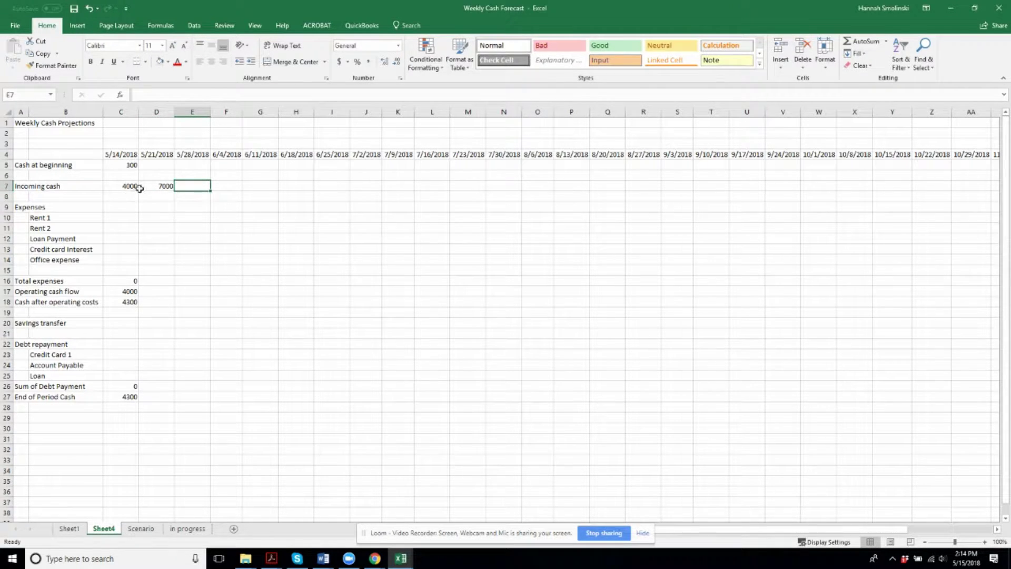
left_click(178, 130)
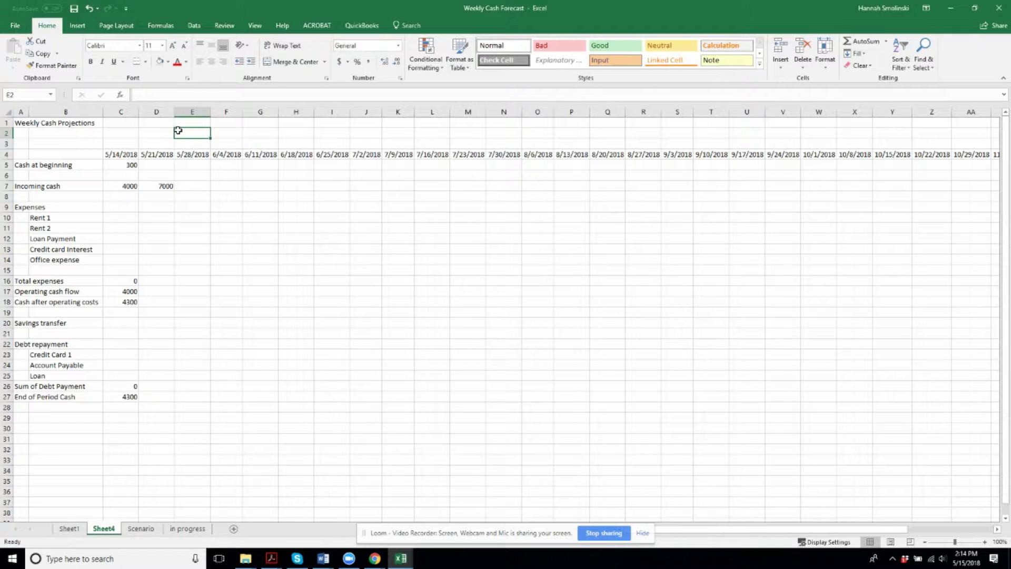
type("=")
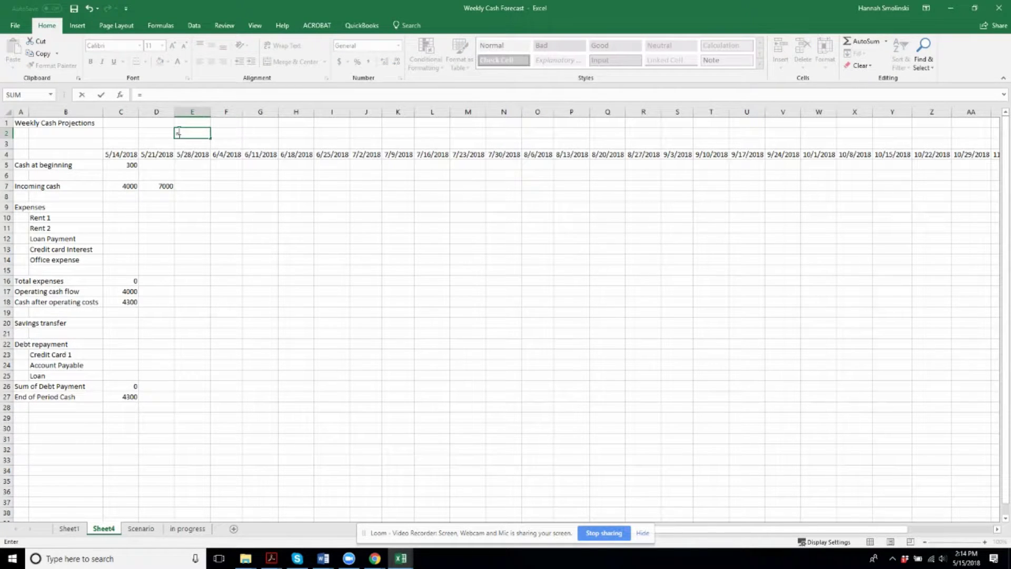
type("7000/5")
key("Return")
left_click(203, 132)
key("Delete")
Step: Enter incoming cash of 7000 in cell E7 for the week of 5/28/2018
left_click(195, 184)
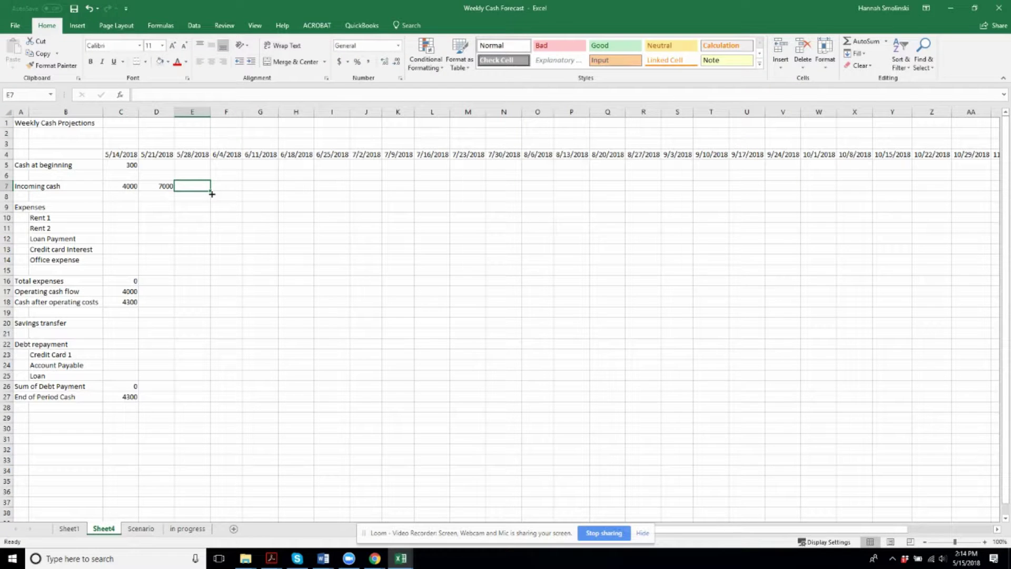
type("7000")
key("Return")
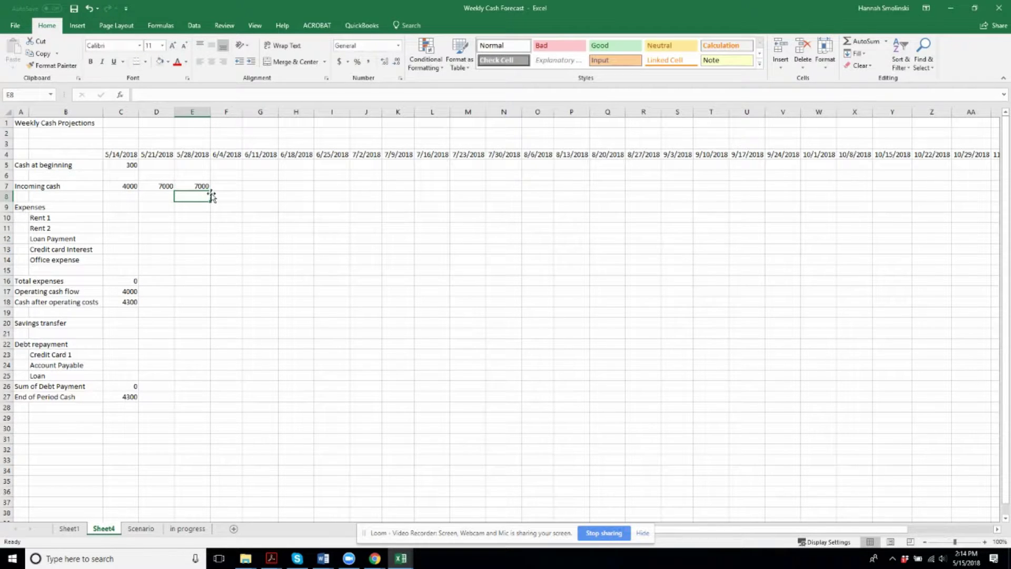
left_click(232, 195)
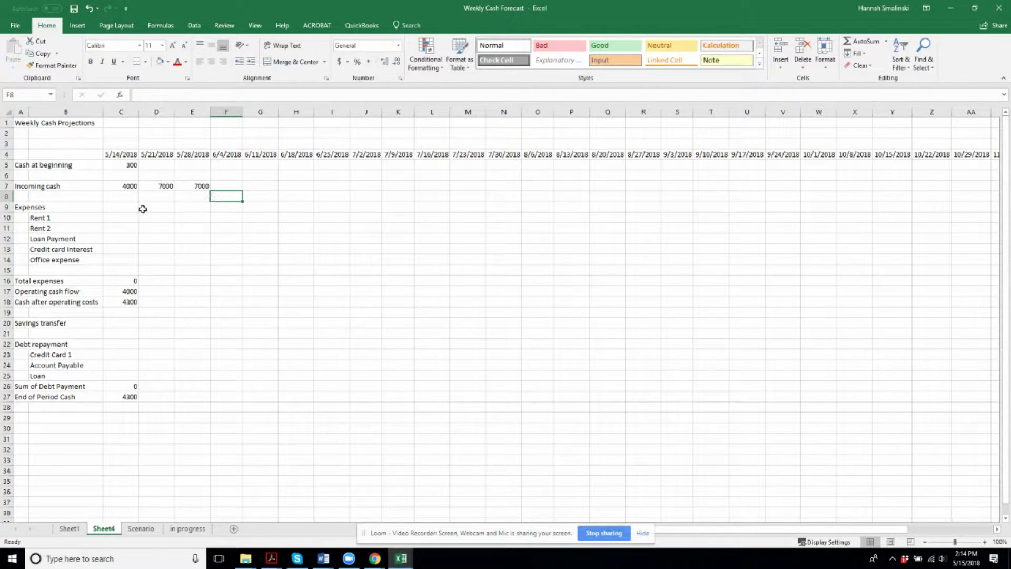
left_click(223, 228)
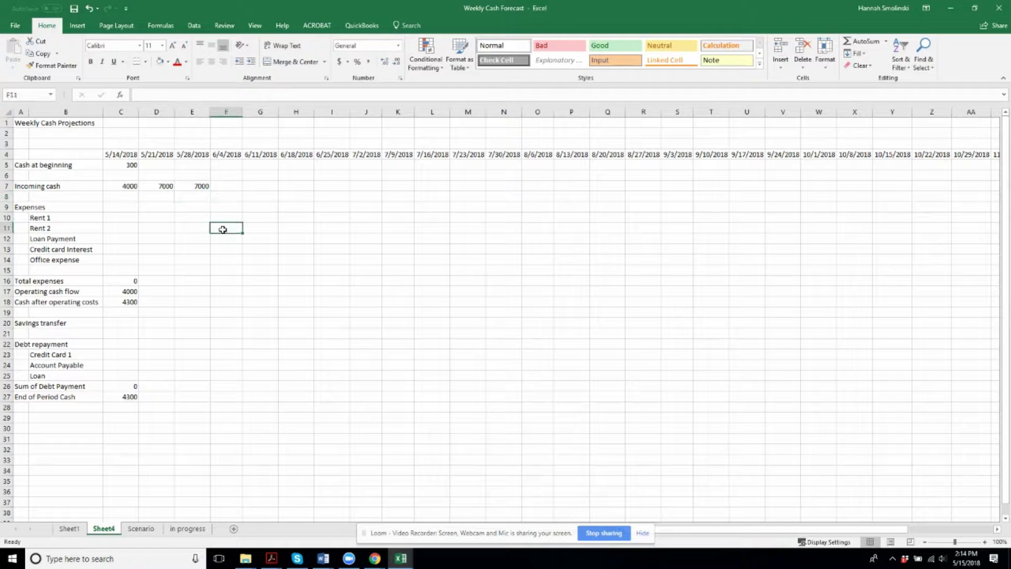
left_click(133, 185)
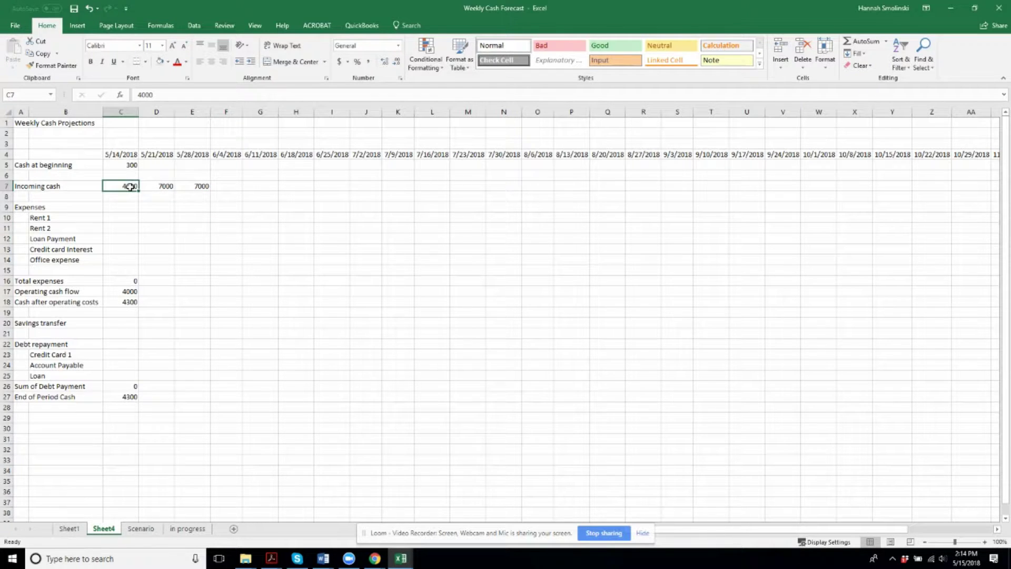
left_click(196, 178)
left_click(153, 167)
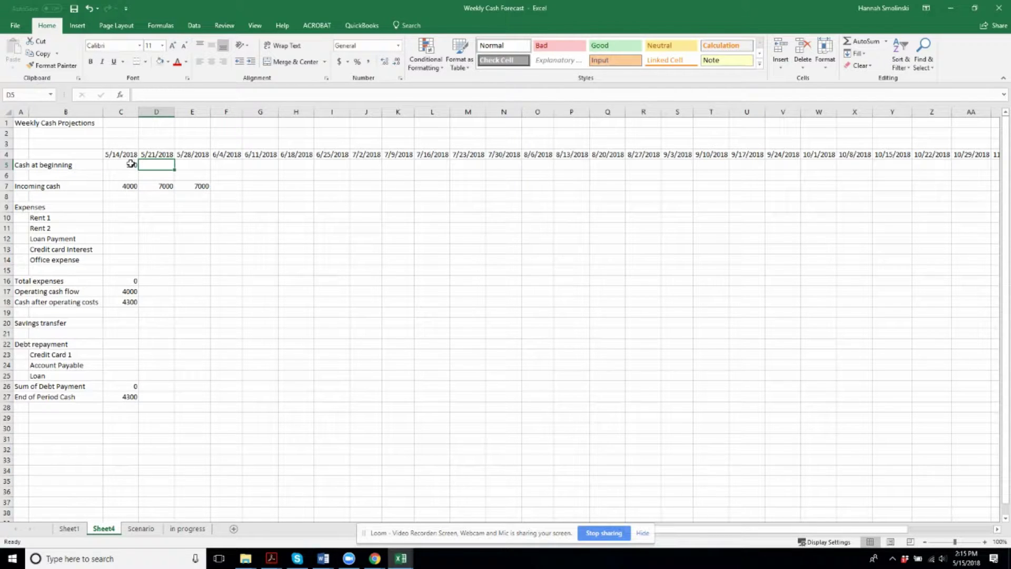
left_click(131, 164)
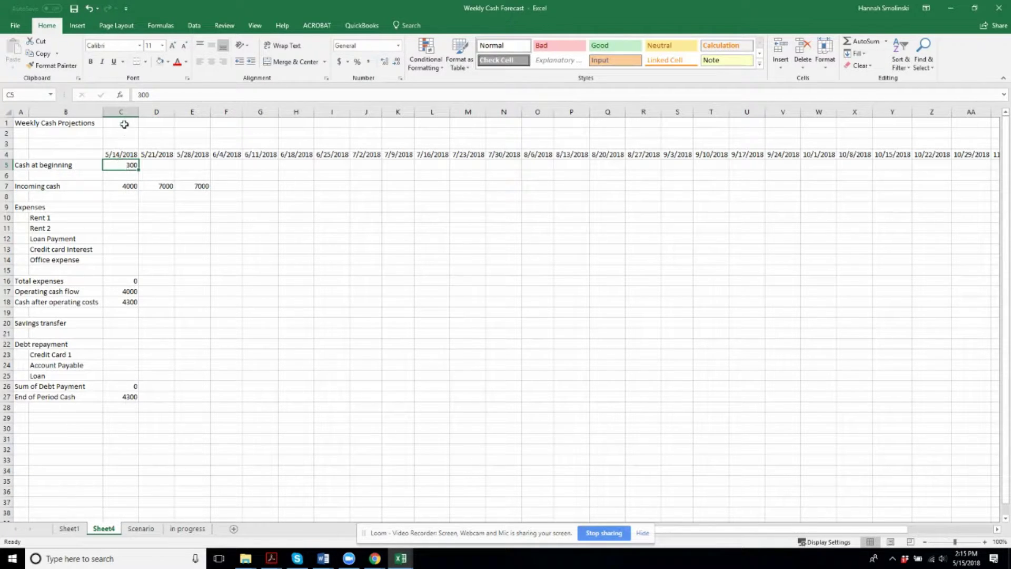
left_click(125, 111)
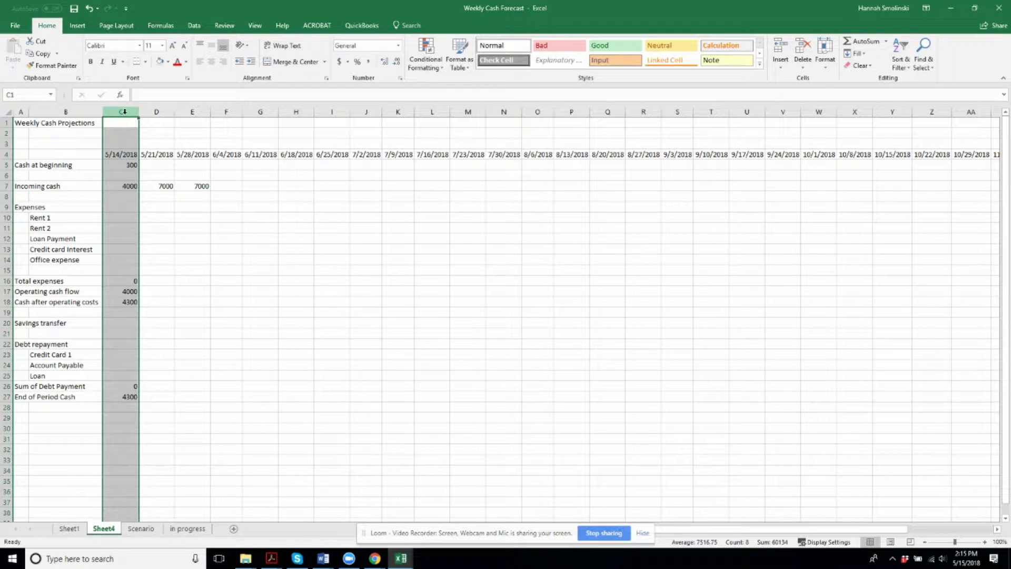
left_click(121, 165)
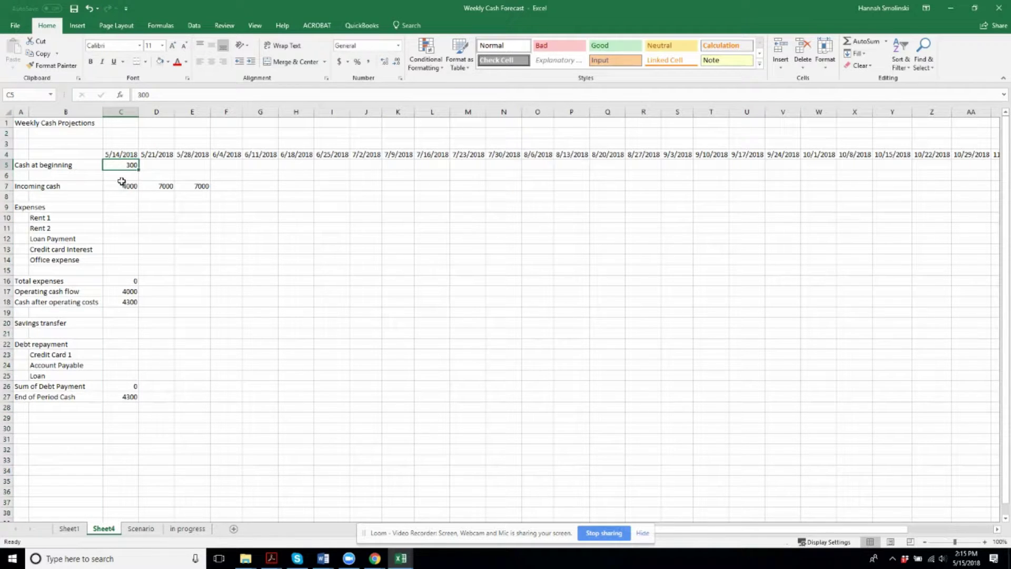
left_click(114, 186)
left_click(119, 217)
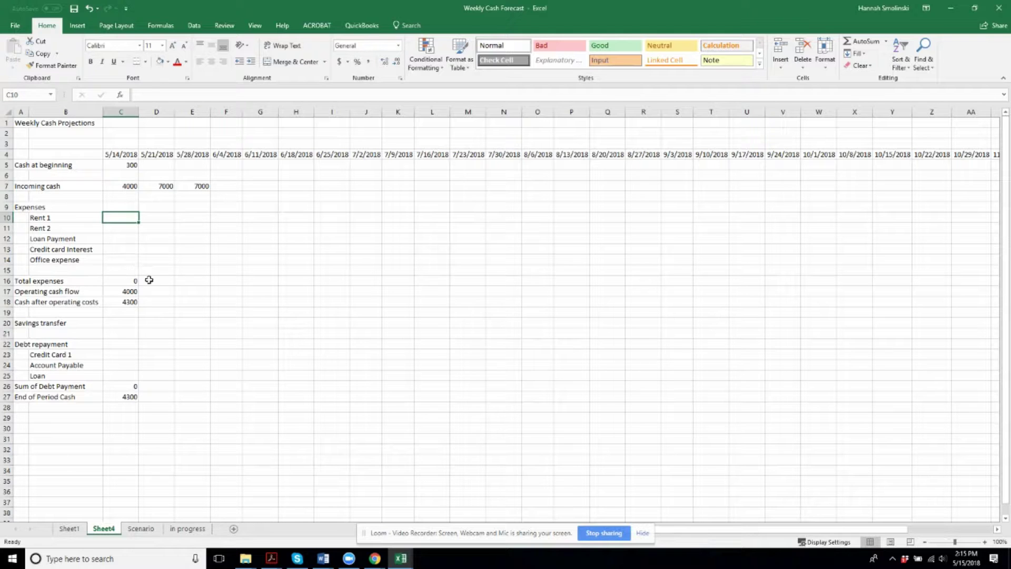
left_click(127, 262)
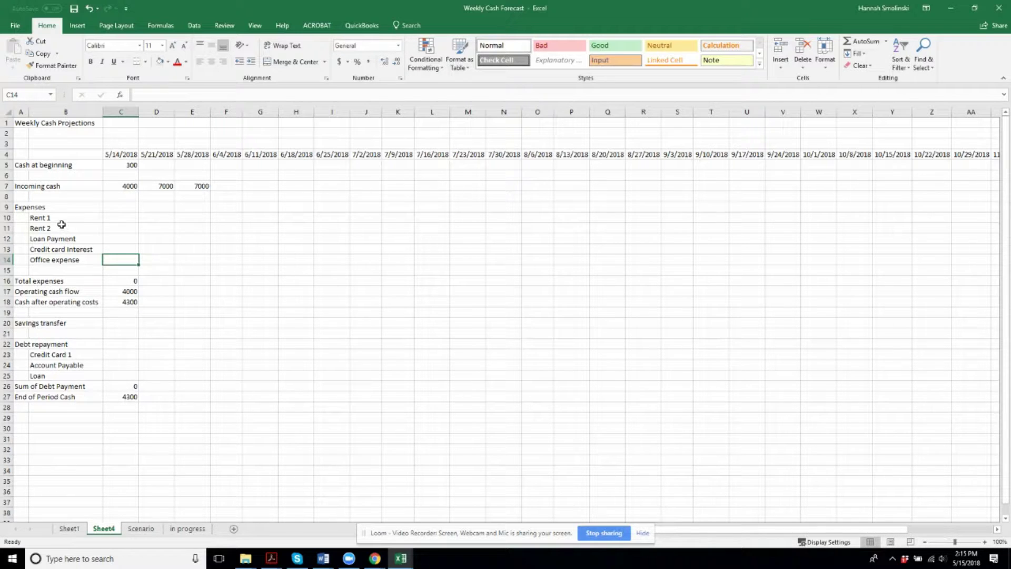
Step: Insert a row above Loan Payment in the expenses section and label it Payroll in cell B12
right_click(6, 239)
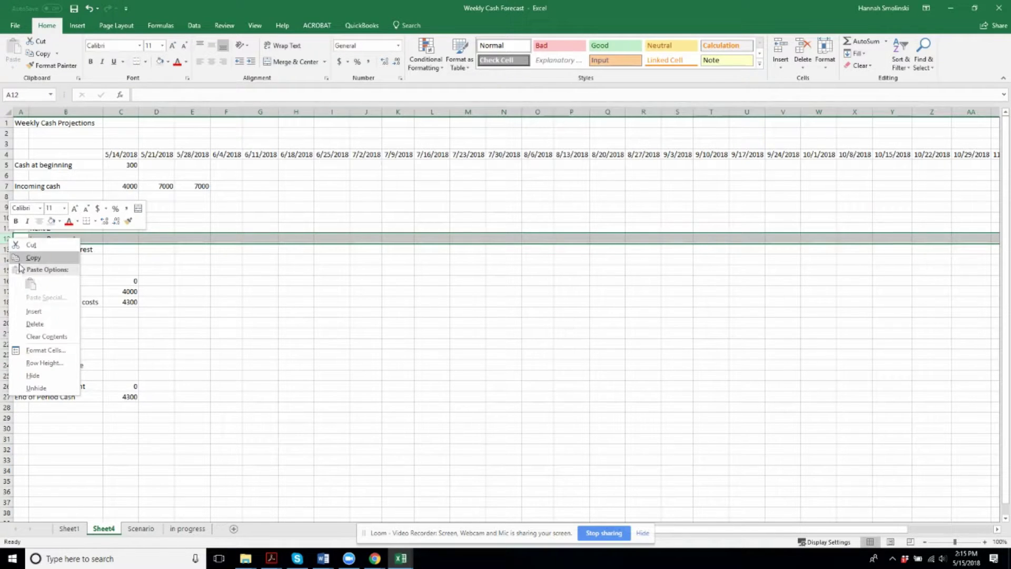
key("Escape")
right_click(4, 239)
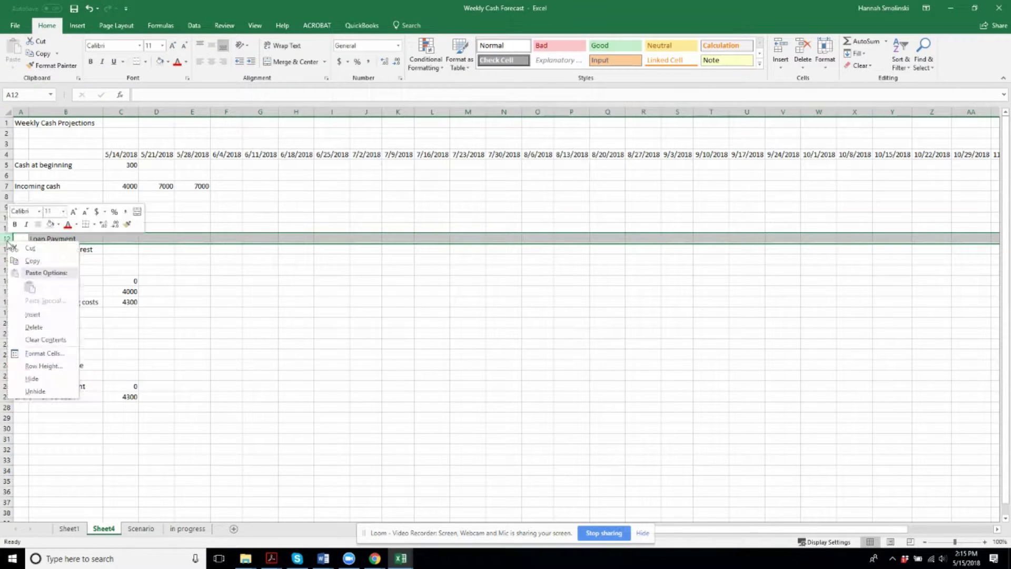
left_click(47, 315)
left_click(50, 239)
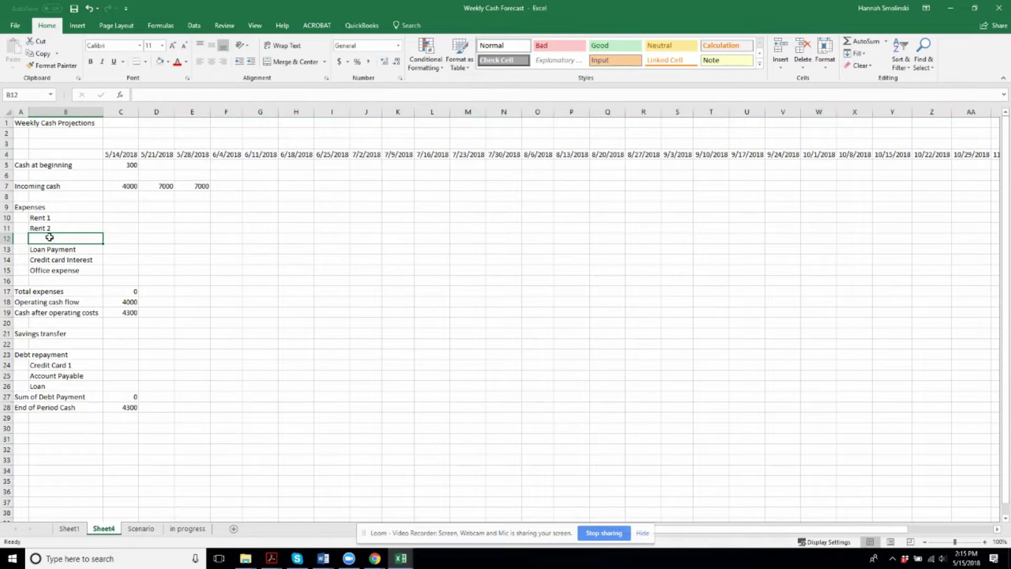
type("Payroll")
key("Return")
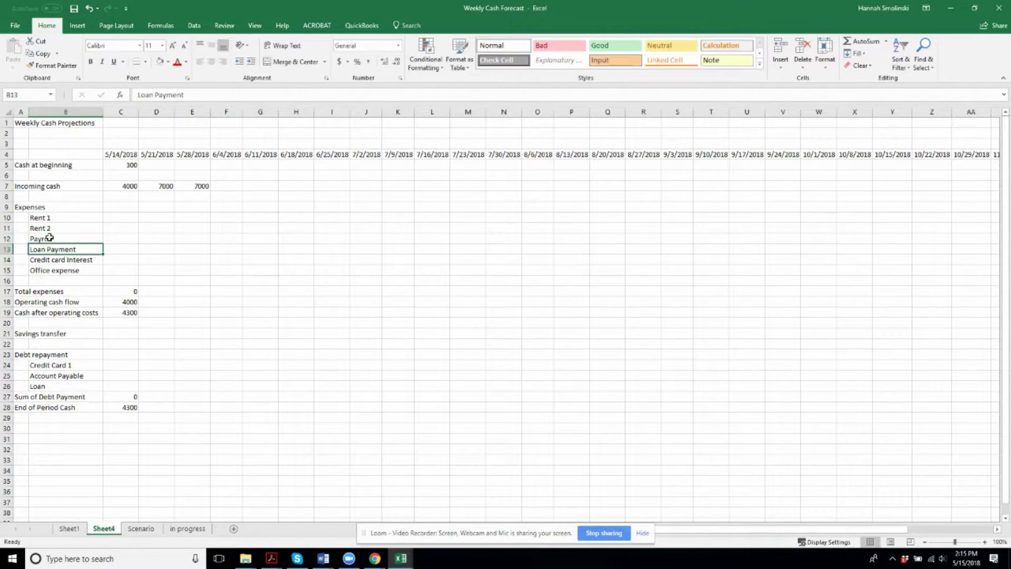
Step: Enter an office expense of -3000 in cell C15 for the week of 5/14/2018
left_click(125, 270)
left_click(79, 246)
left_click(122, 271)
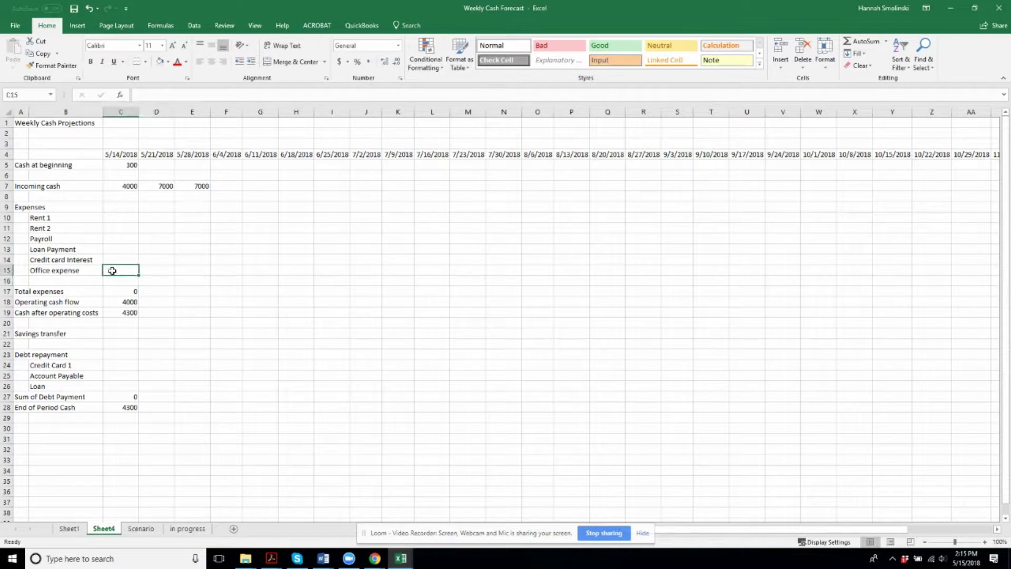
type("-3000")
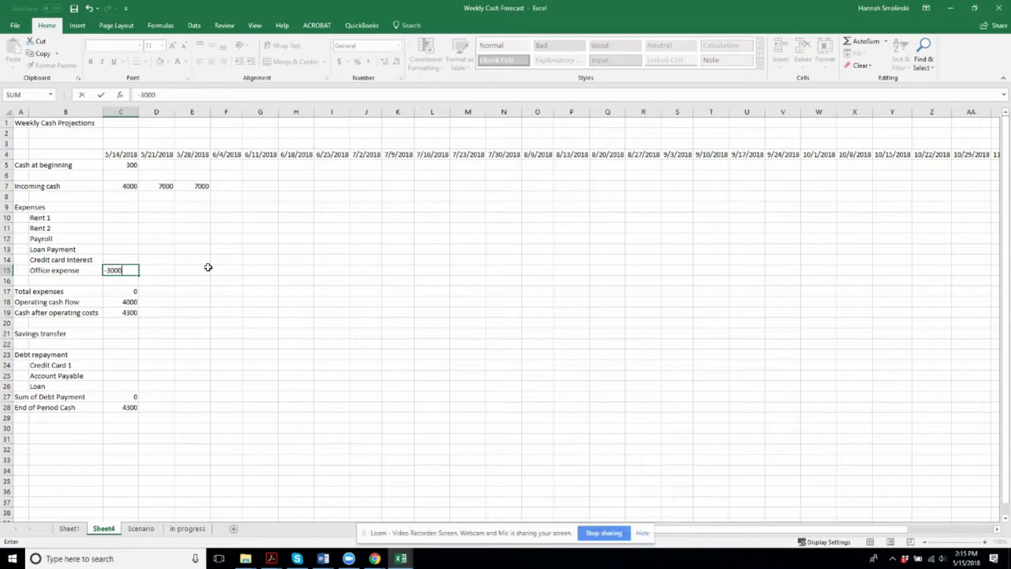
key("Return")
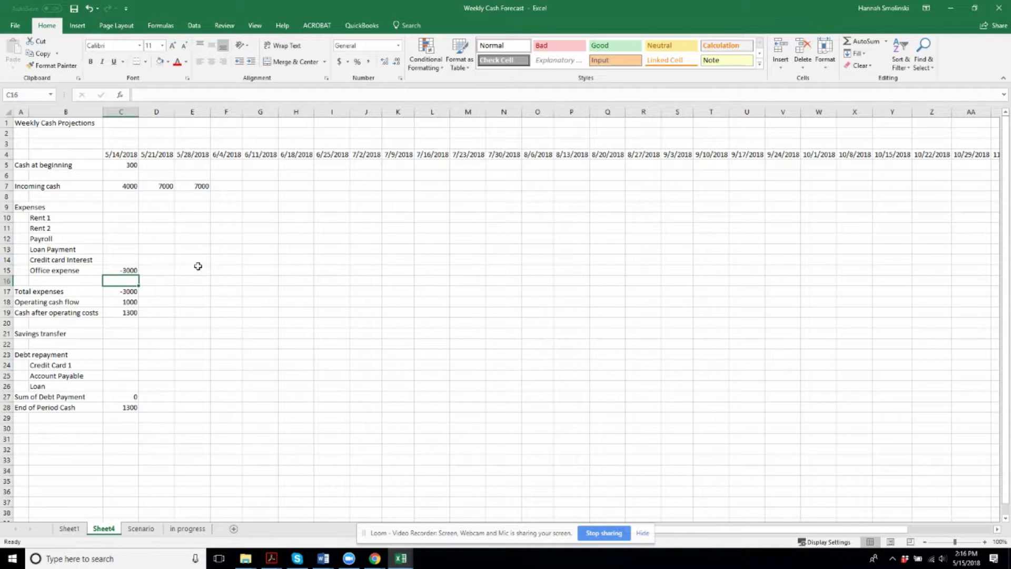
Step: Enter an office expense of -3500 in cell D15 for the week of 5/21/2018
left_click(125, 271)
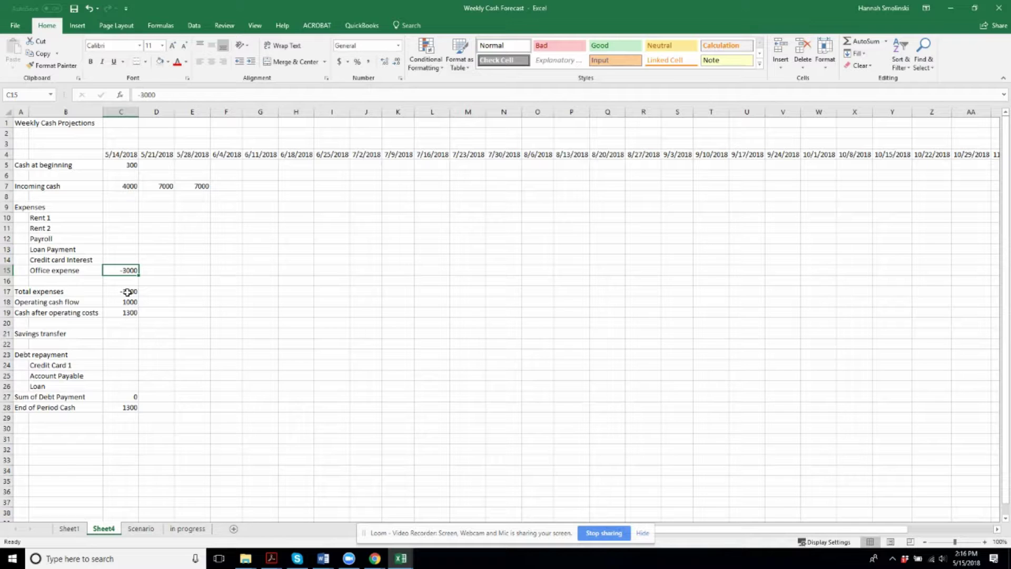
left_click(156, 269)
type("-3500")
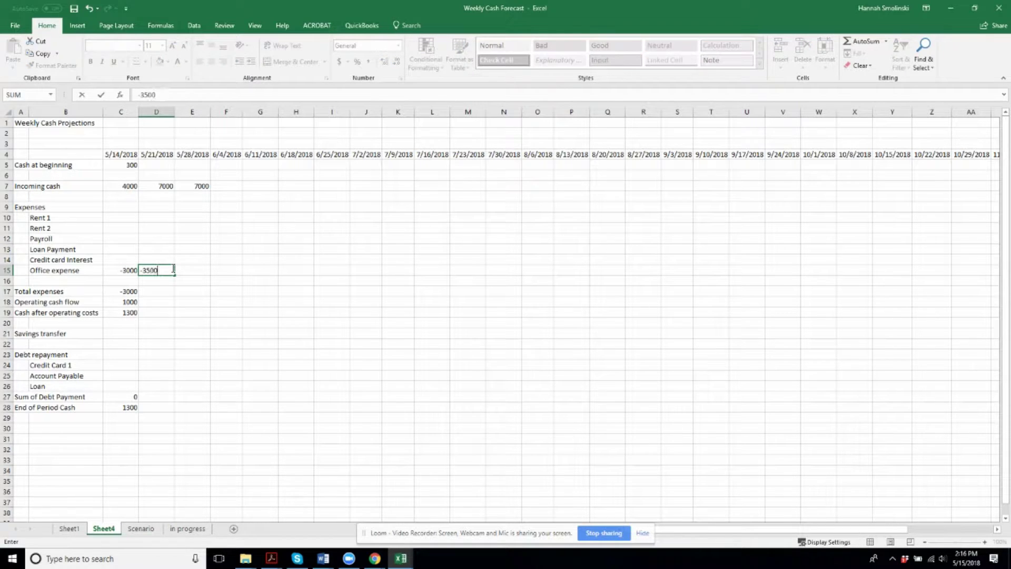
key("Return")
left_click_drag(158, 269, 130, 268)
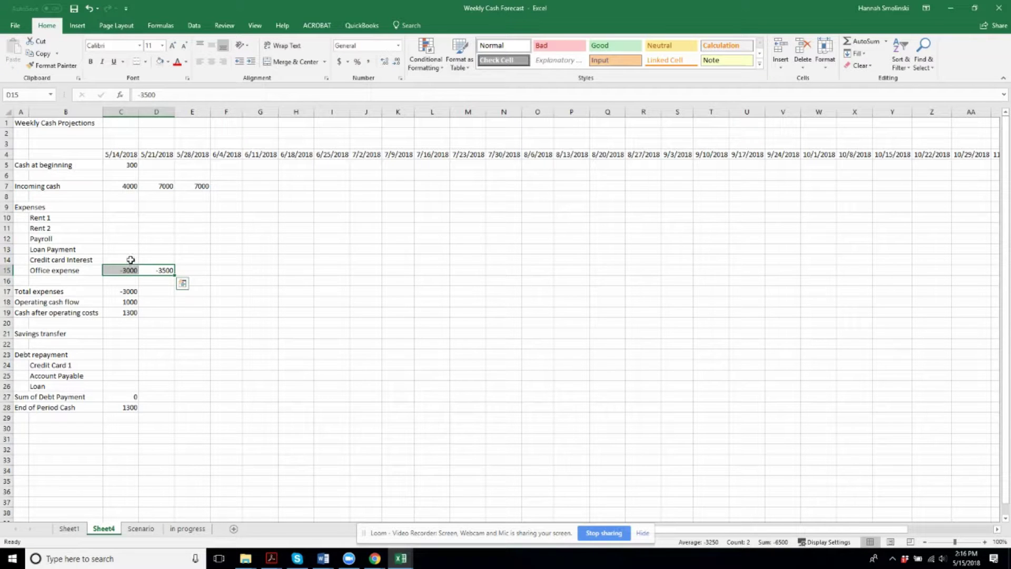
left_click(132, 259)
left_click(149, 259)
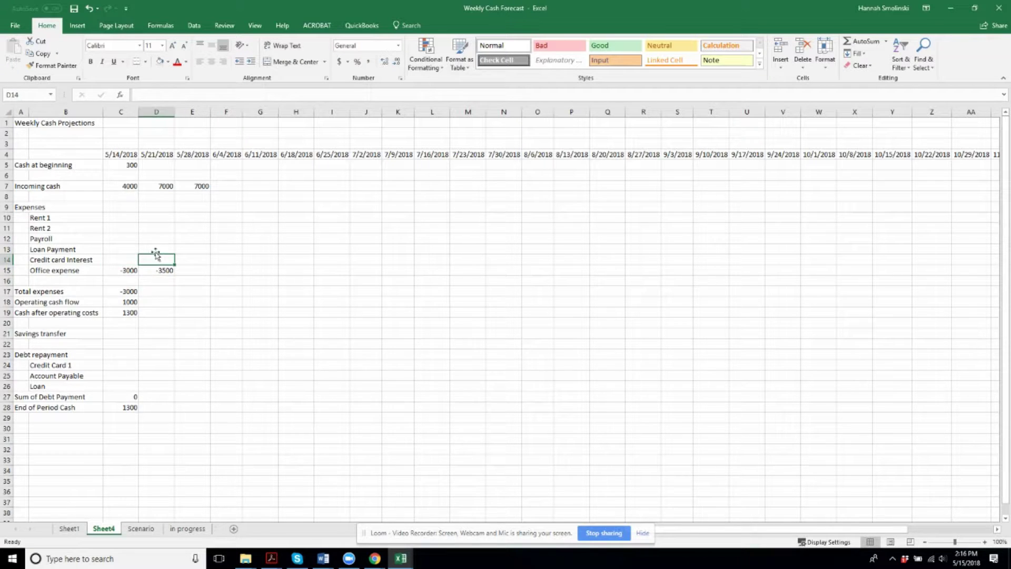
Step: Enter a payroll expense of -5000 in cell D12 for the week of 5/21/2018
left_click(154, 240)
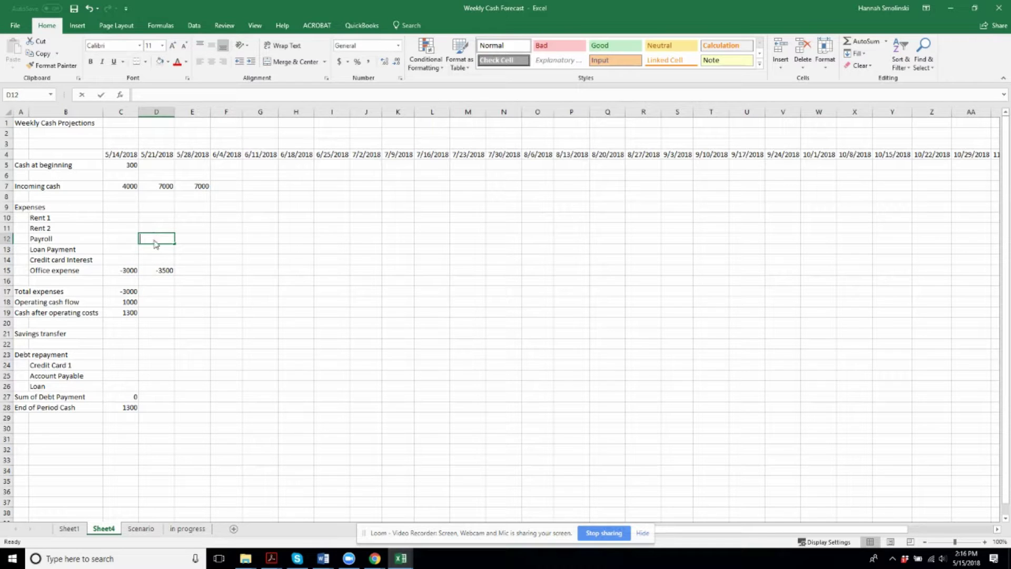
type("-5000")
key("Return")
Step: Fill the -5000 payroll amount into every second week of row 12 through column AA, copying the cells instead of filling a series
left_click(156, 237)
mouse_move(154, 240)
left_mouse_down()
mouse_move(206, 237)
mouse_move(277, 255)
mouse_move(445, 237)
mouse_move(991, 239)
left_mouse_up()
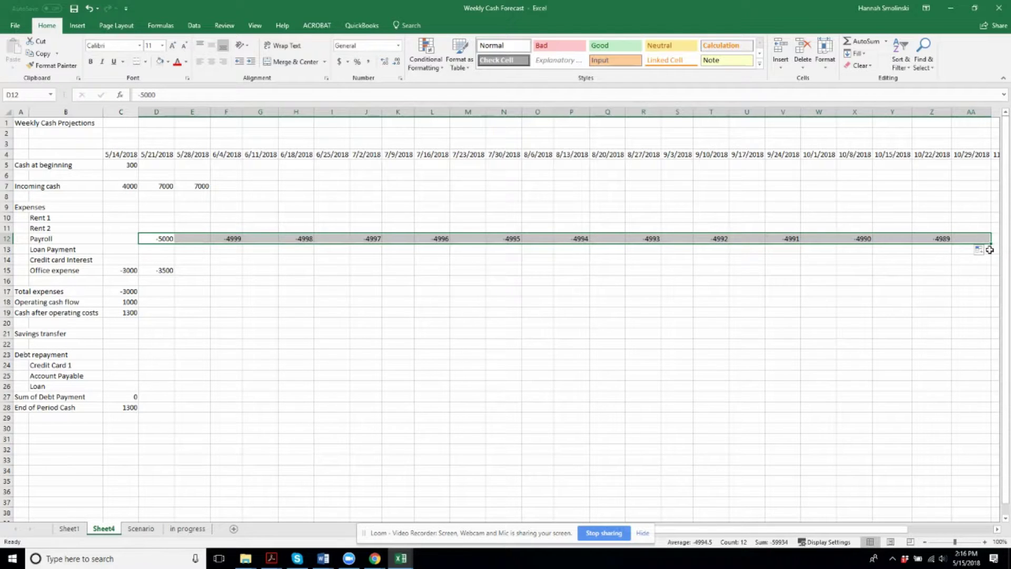
left_click(980, 255)
left_click(937, 262)
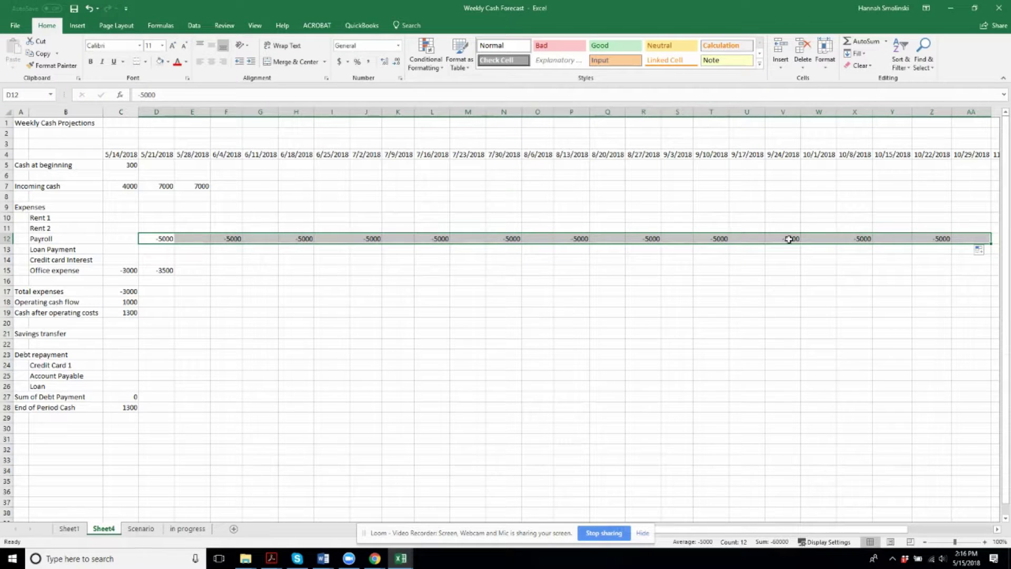
left_click(167, 239)
left_click(204, 239)
left_click(233, 237)
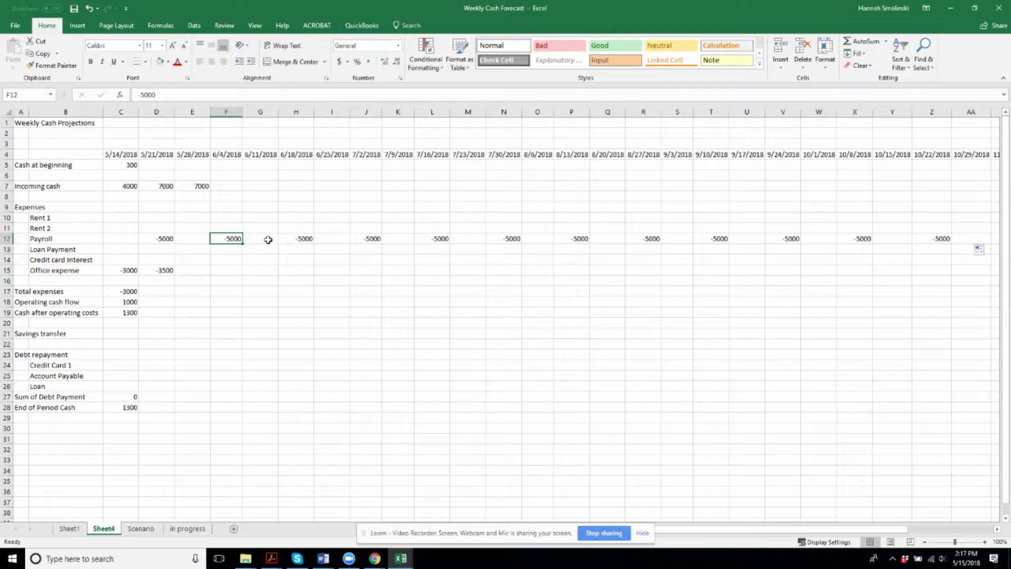
Step: Enter a Rent 1 expense of -4400 in E10 for the week of 5/28/2018, moving the negative amount down from E9
left_click(46, 220)
left_click(164, 217)
left_click(187, 216)
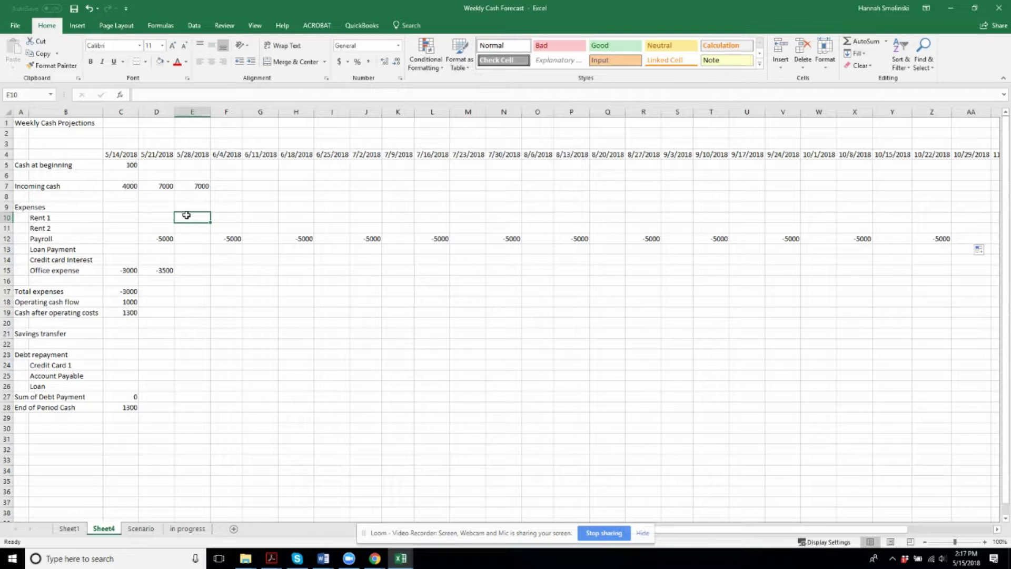
type("4400")
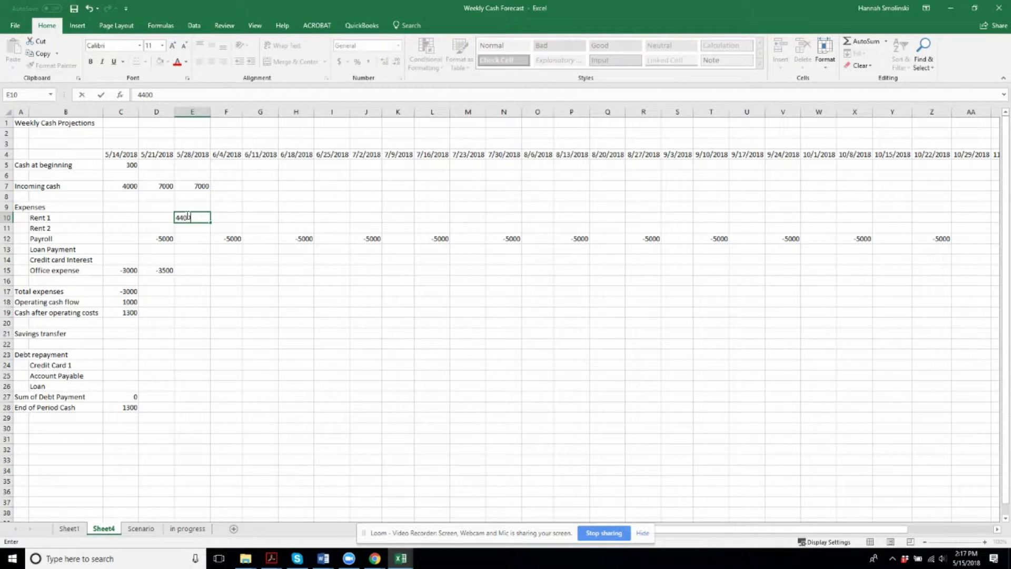
key("Up")
type("-")
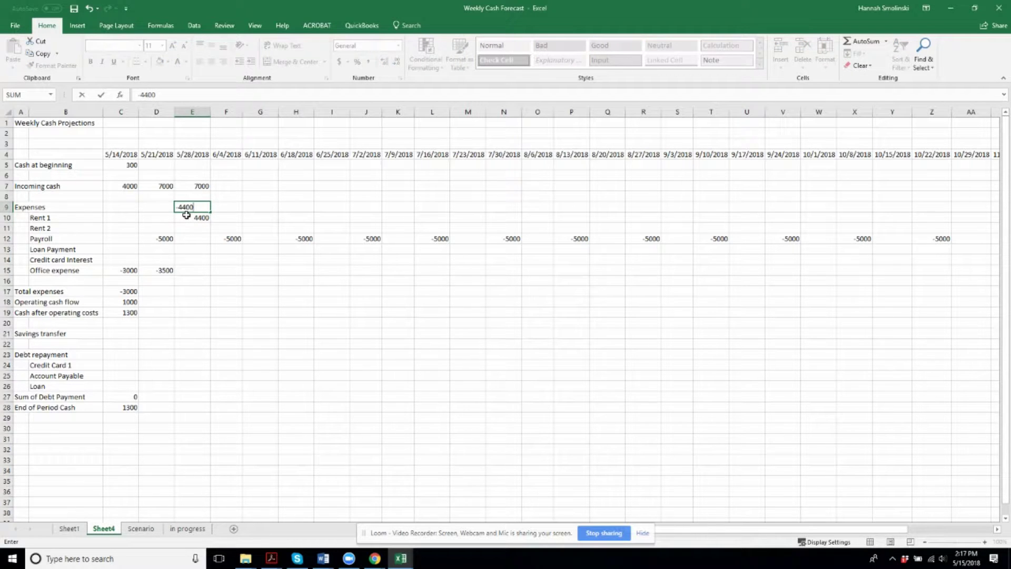
type("4400")
key("Return")
key("Up")
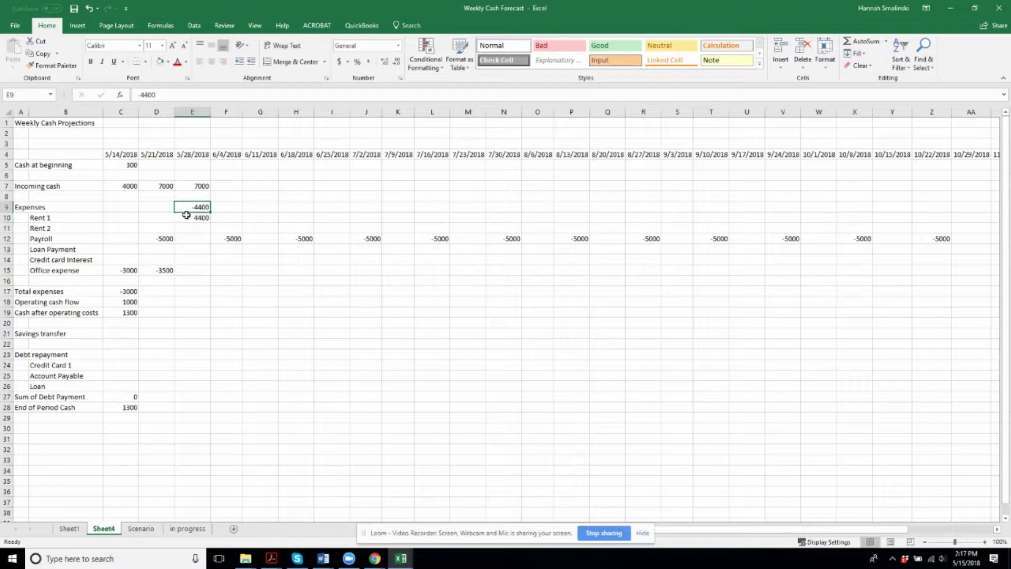
key("ctrl+x")
key("Down")
key("ctrl+v")
Step: Enter a Rent 2 expense of -1075 in cell E11 for the week of 5/28/2018
key("Down")
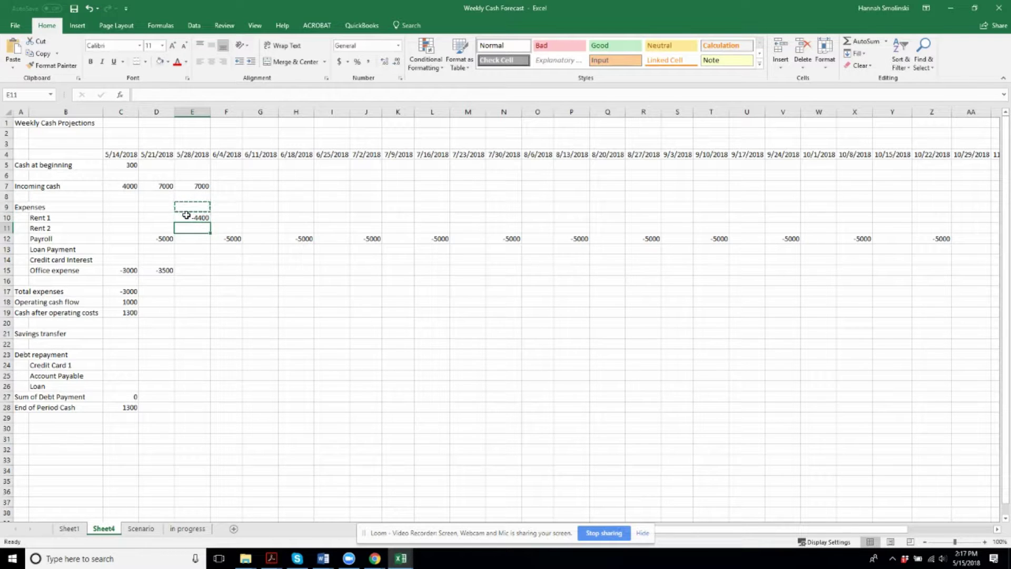
type("-1075")
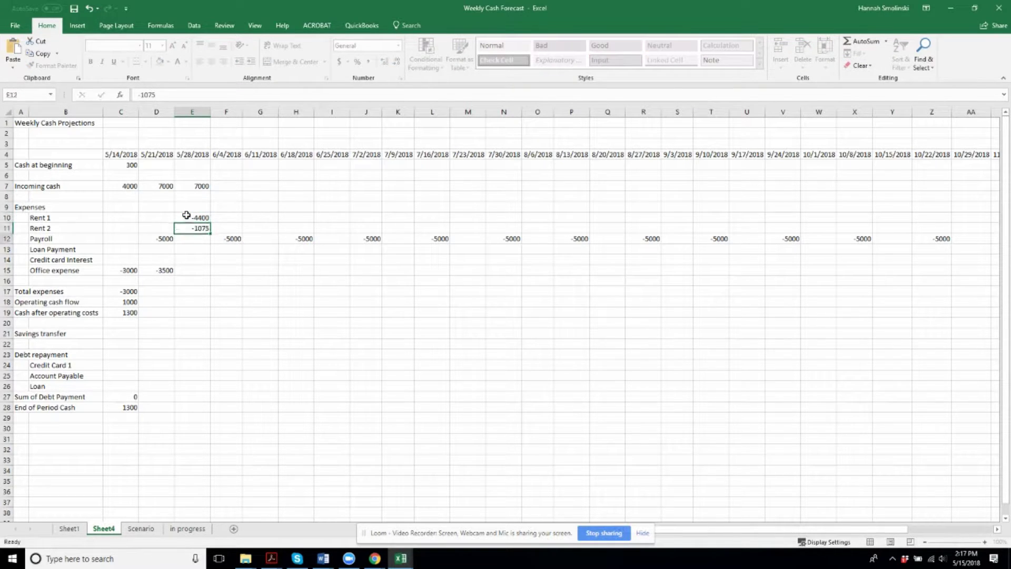
key("Return")
Step: Copy both rent amounts from E10:E11 into the weeks of 6/25, 7/30, 8/27, 9/24 and 10/29/2018
left_click(205, 217)
left_click_drag(200, 215, 200, 224)
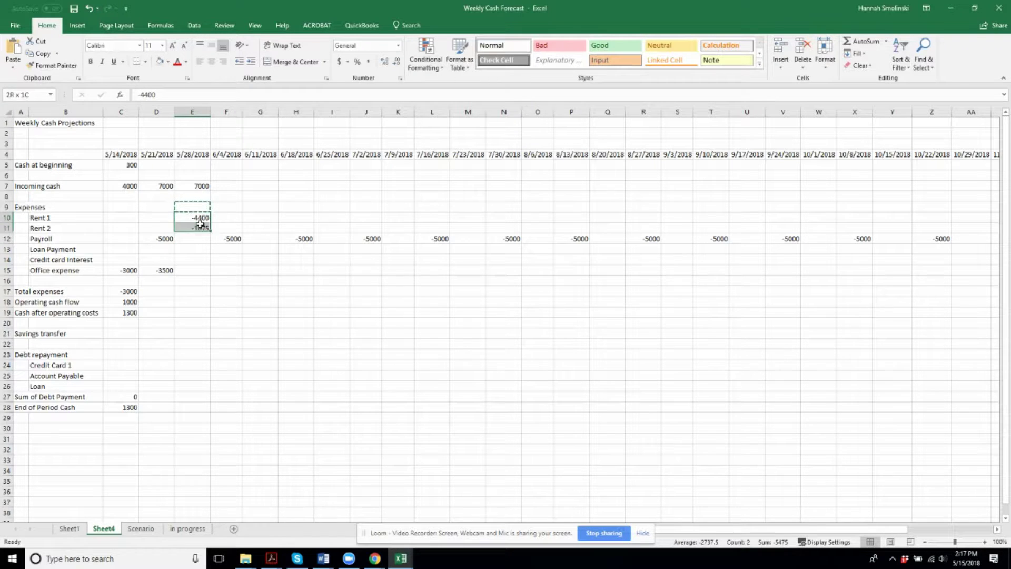
left_click(186, 153)
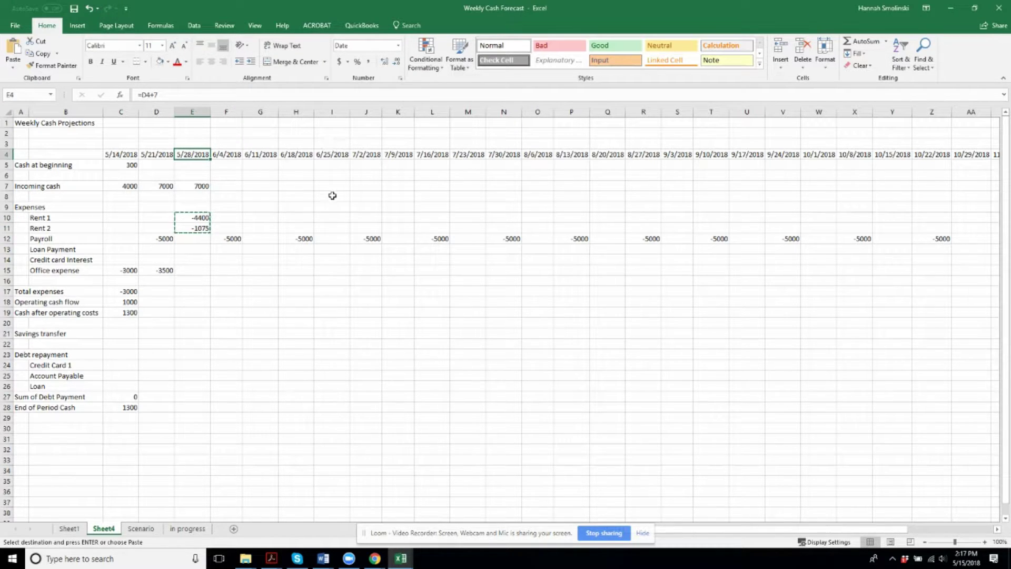
left_click(334, 218)
key("ctrl+v")
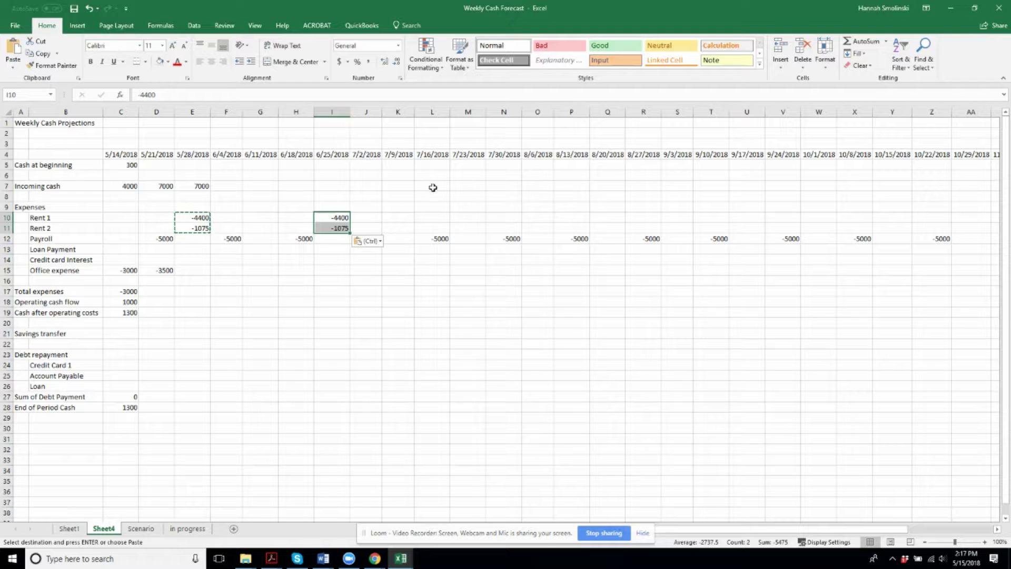
left_click(509, 219)
key("ctrl+v")
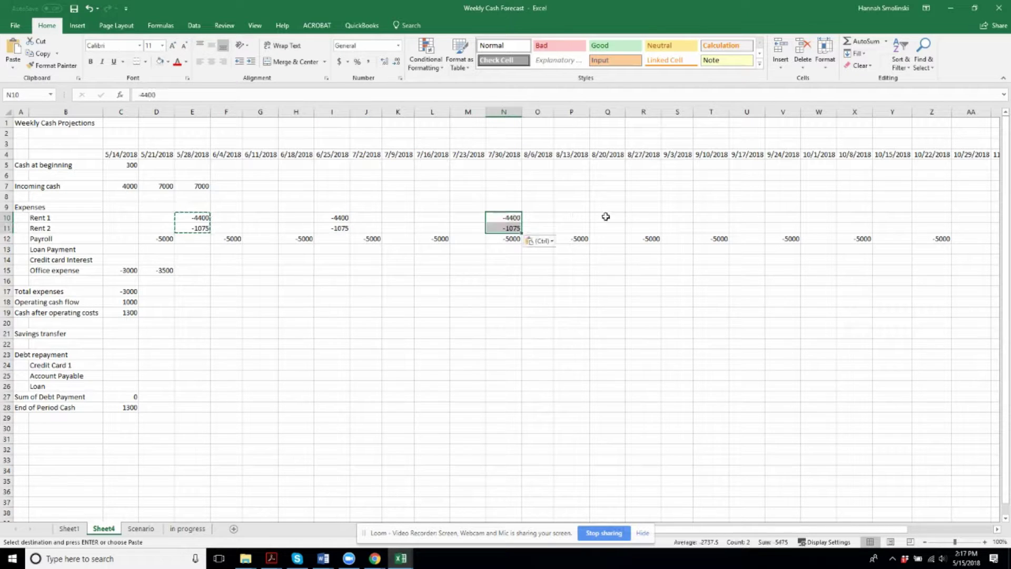
left_click(644, 217)
key("ctrl+v")
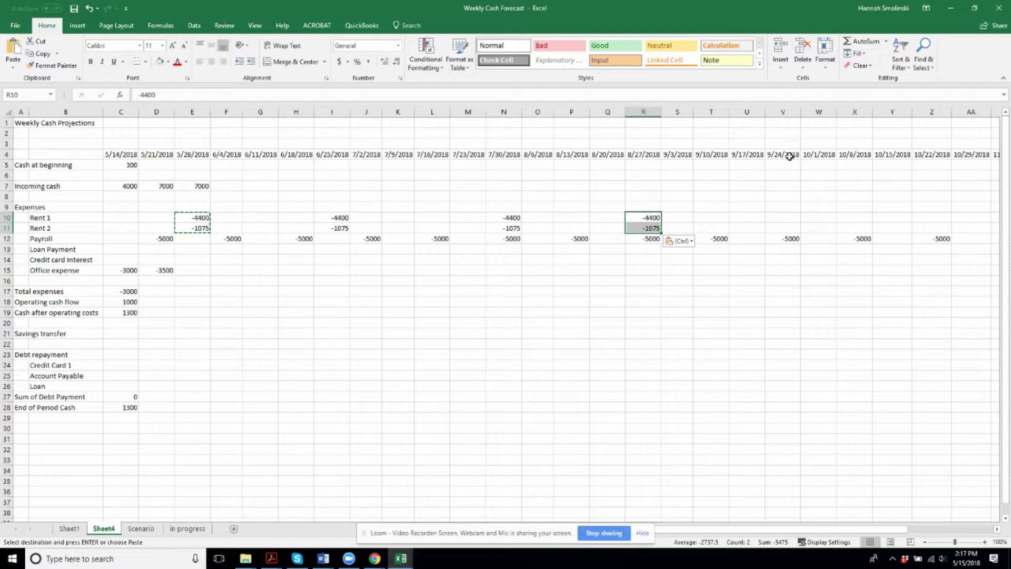
left_click(774, 217)
key("ctrl+v")
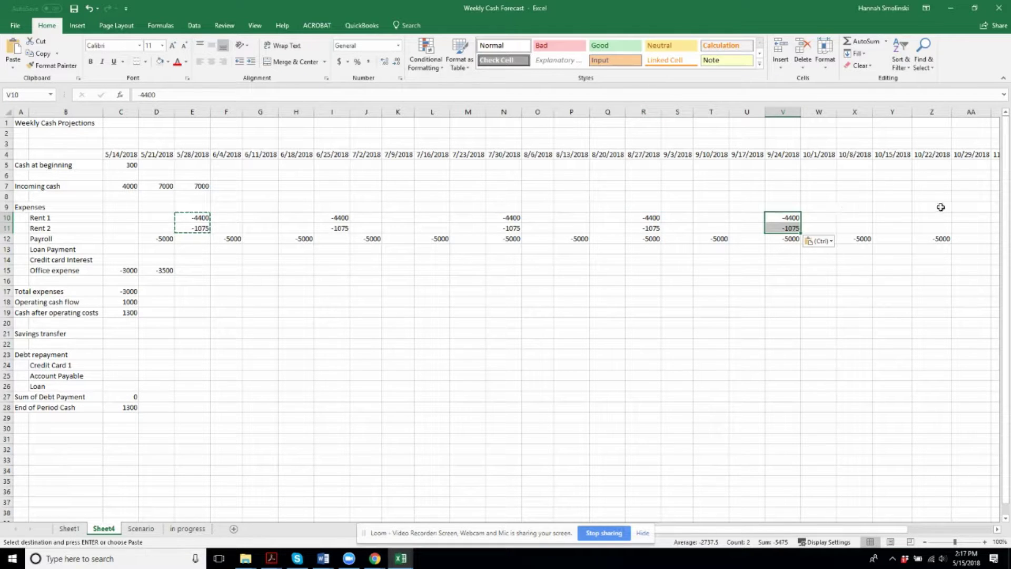
left_click(962, 216)
key("ctrl+v")
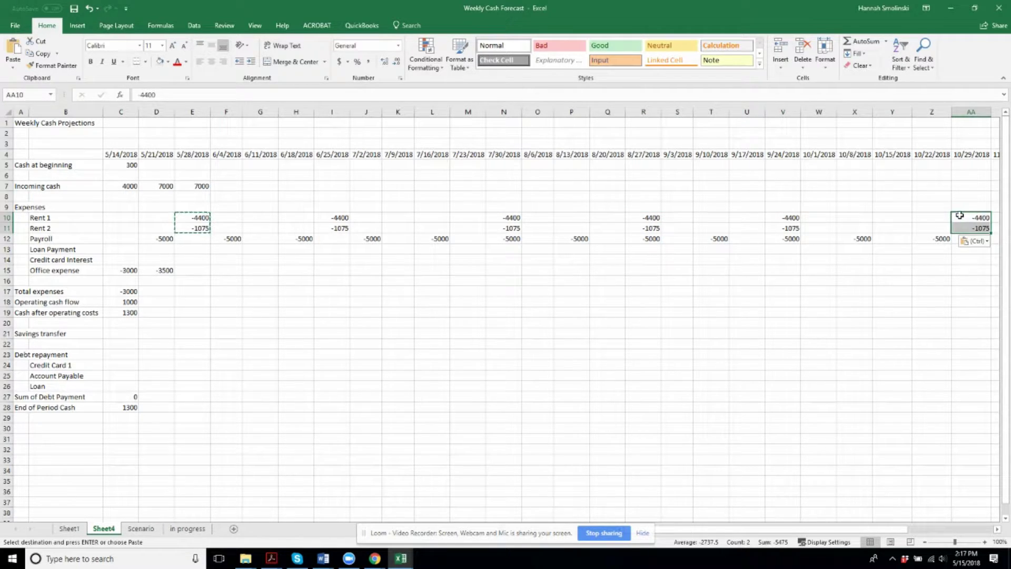
Step: Copy both rent amounts into the week of 11/26/2018 and into AJ10:AJ11, one column past the last dated week
left_click_drag(720, 529, 843, 530)
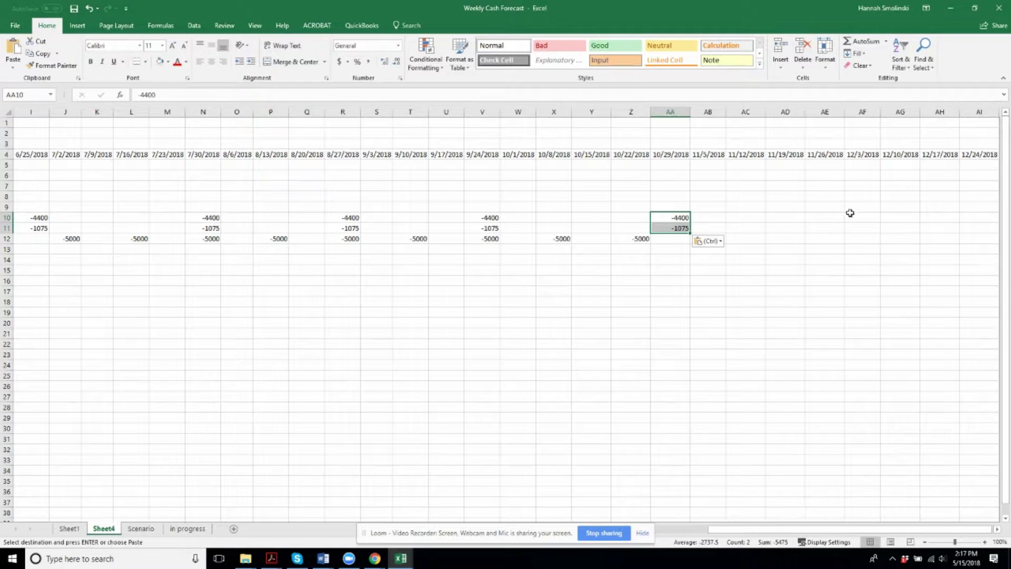
left_click(828, 216)
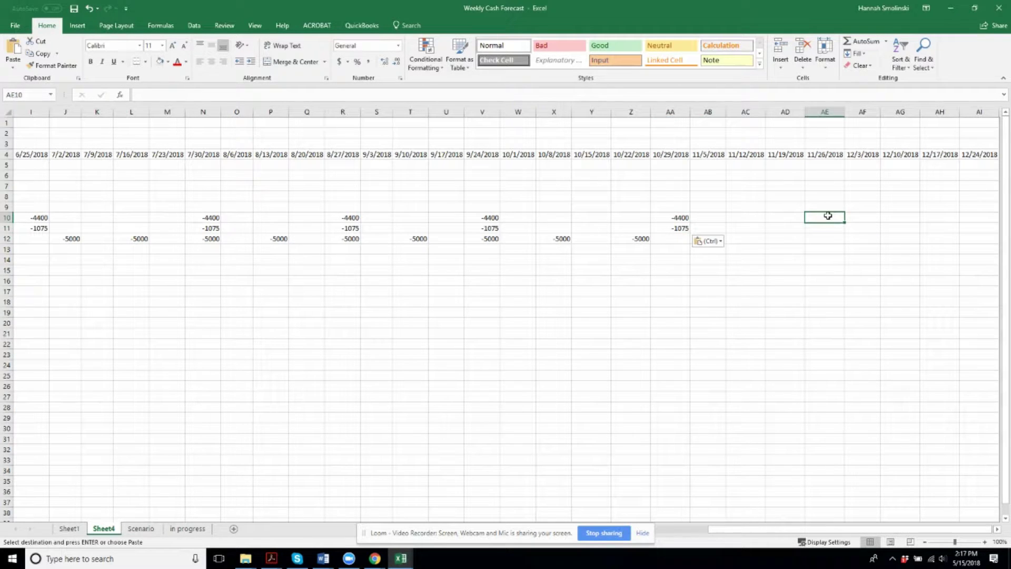
key("ctrl+v")
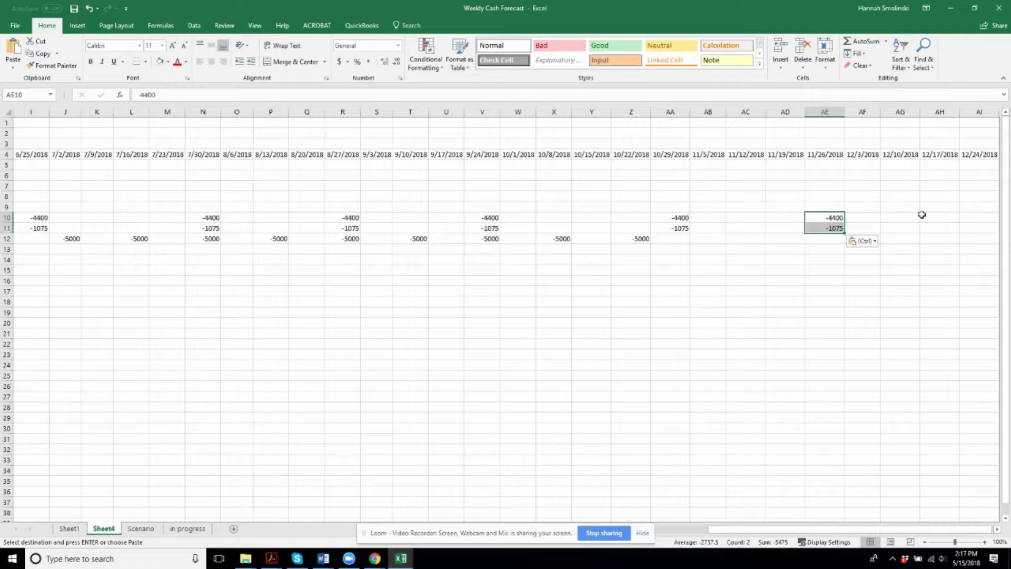
left_click(969, 217)
key("ctrl")
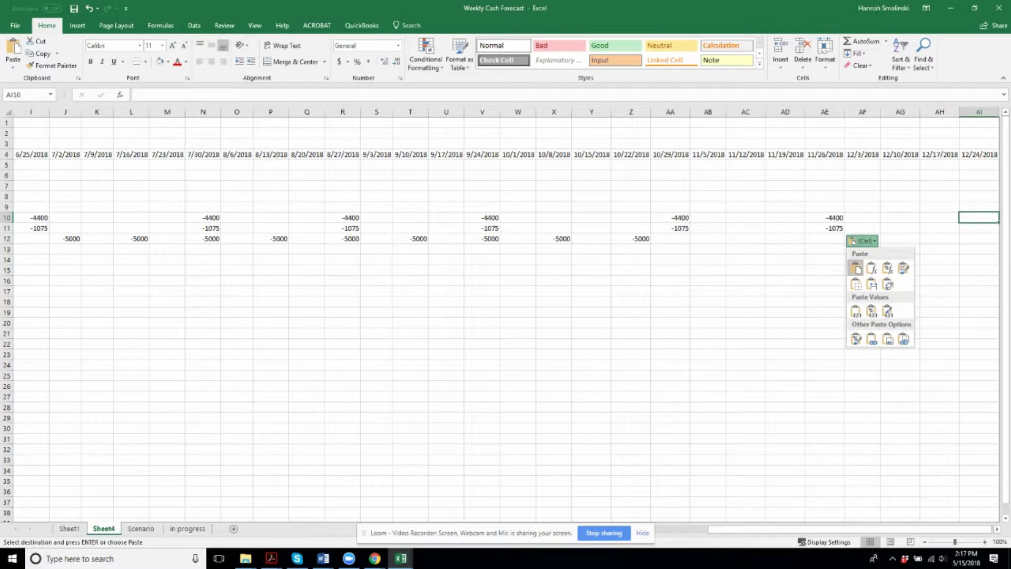
left_click(999, 531)
left_click(999, 531)
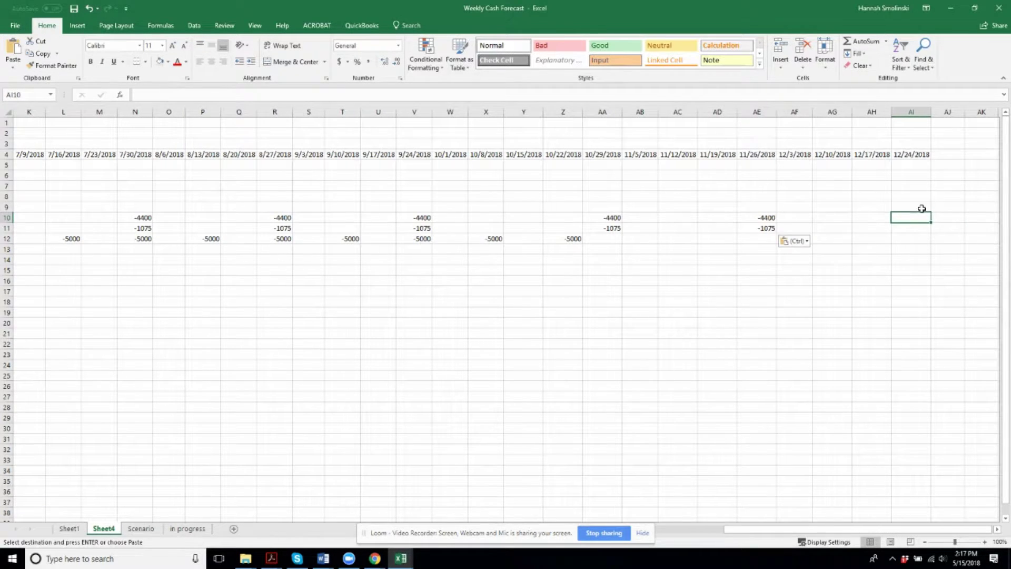
left_click(944, 217)
key("ctrl+v")
Step: Extend the weekly dates in row 4 to 12/31/2018 in column AJ and fit the column width to the date
left_click(913, 155)
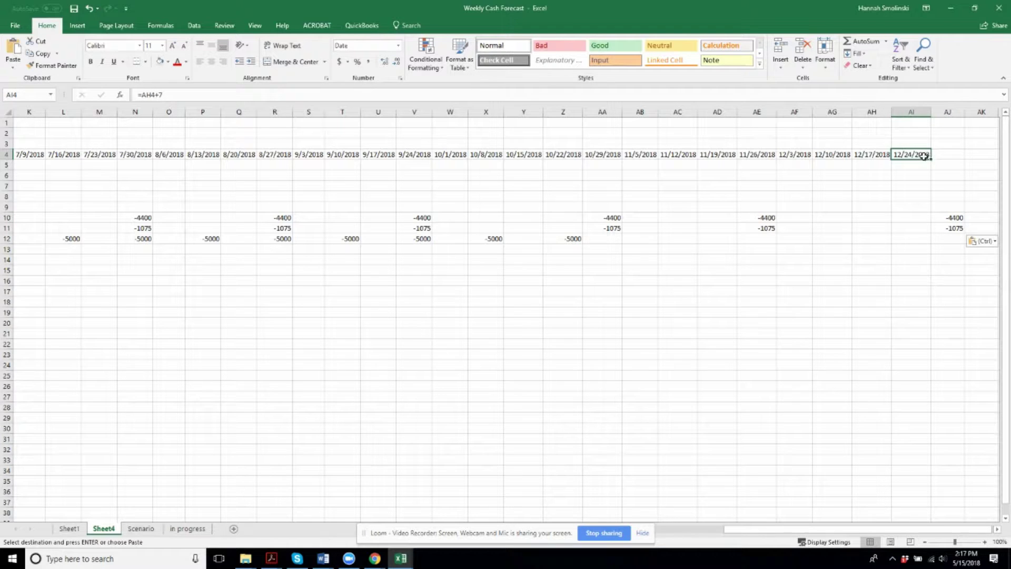
left_click_drag(931, 159, 951, 163)
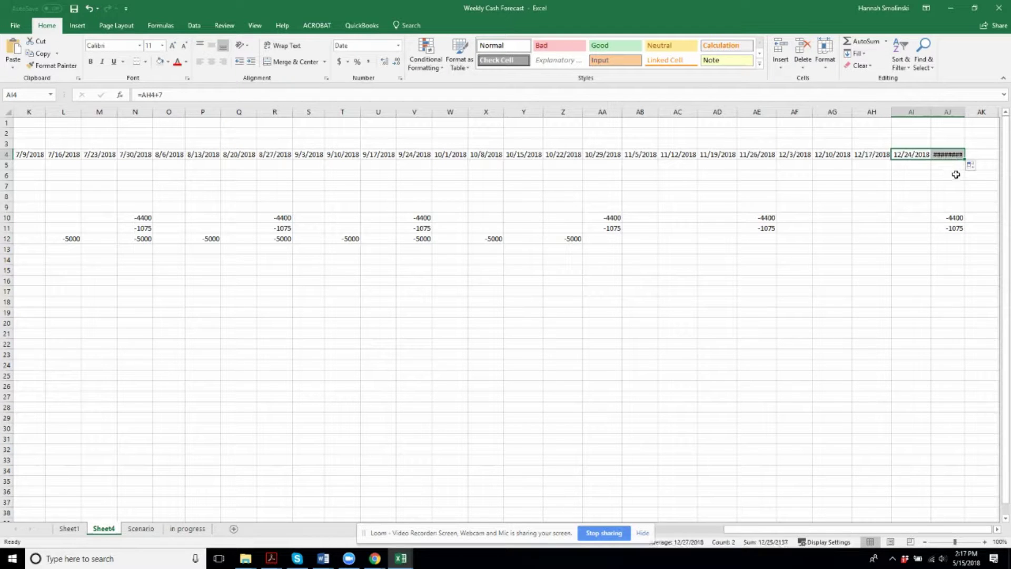
double_click(965, 112)
left_click(964, 153)
Step: Fill the every-second-week -5000 payroll amount in row 12 from Z12 through column AK, copying the cells instead of filling a series
left_click(919, 229)
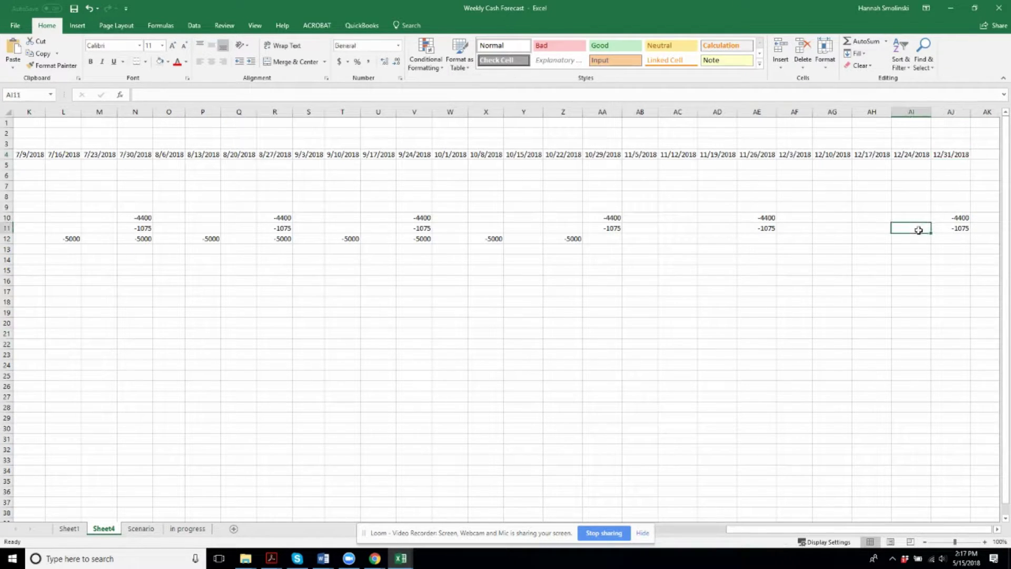
key("Left")
key("Left")
key("Left")
key("Left")
key("Left")
key("Left")
key("Left")
key("Left")
key("Left")
key("Left")
key("Left")
key("Left")
key("Left")
key("Left")
key("Left")
key("Left")
key("Left")
key("Left")
key("Left")
key("Left")
key("Left")
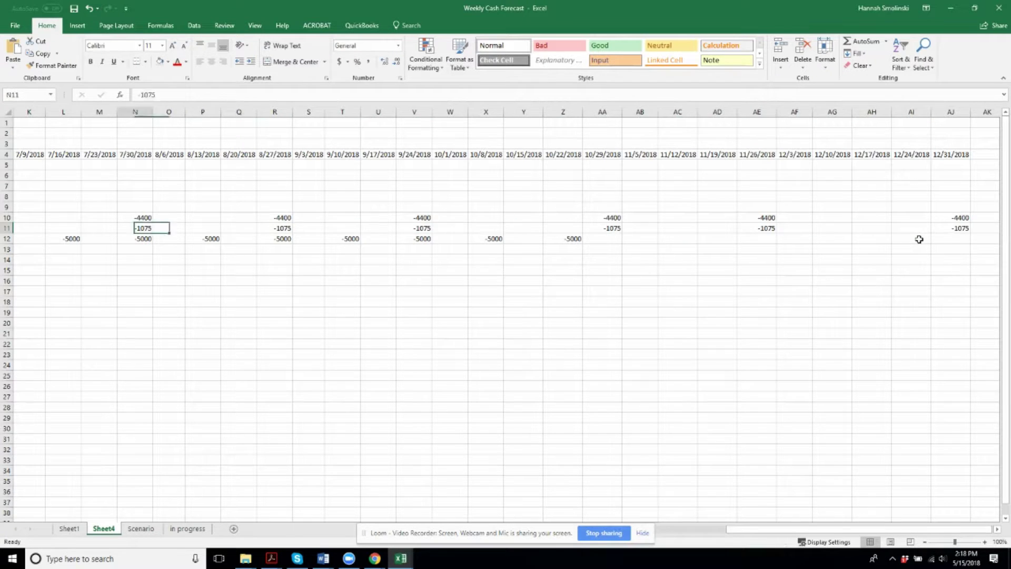
key("Right")
key("Right")
key("Right")
key("Right")
key("Right")
key("Right")
key("Right")
key("Right")
key("Right")
key("Right")
key("Right")
key("Right")
key("Right")
key("Right")
key("Right")
key("Right")
key("Right")
key("Right")
key("Right")
key("Right")
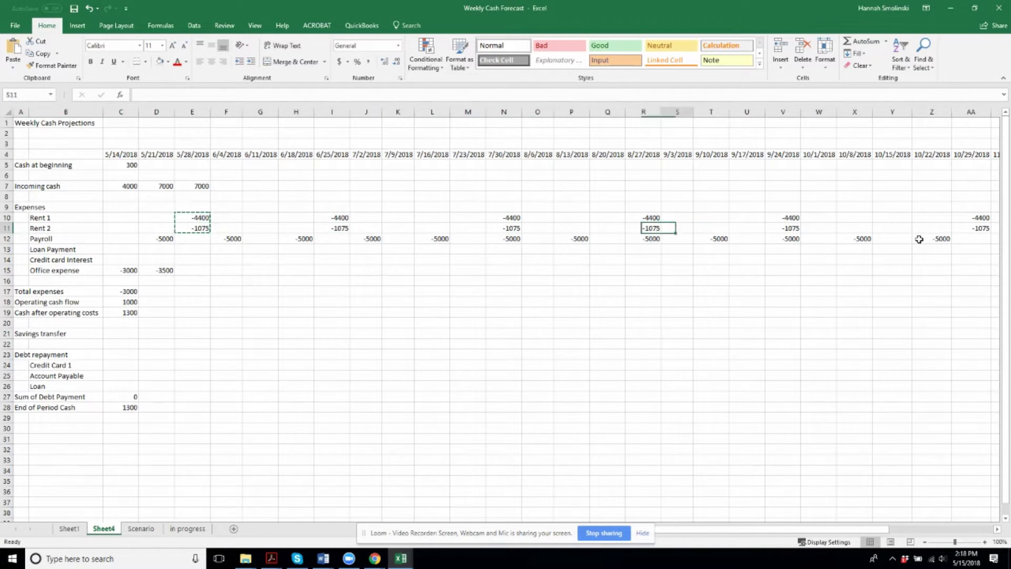
left_click(708, 239)
left_click_drag(722, 244, 970, 238)
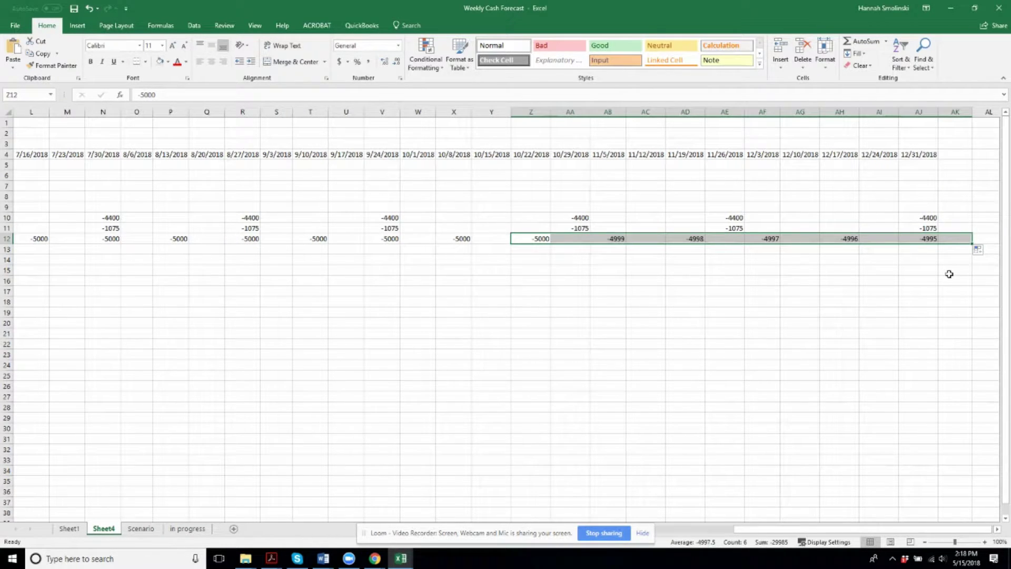
left_click(979, 249)
left_click(972, 267)
Step: Enter a loan payment of -900 in E13 for the week of 5/28/2018
left_click(840, 302)
left_click_drag(883, 528, 651, 482)
left_click(419, 303)
left_click(232, 252)
left_click(169, 251)
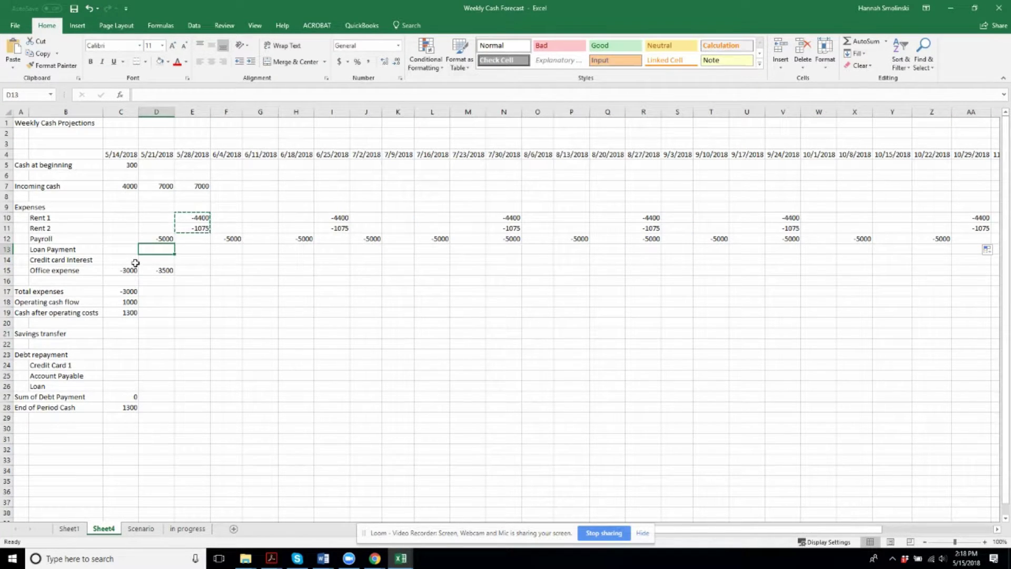
key("Right")
key("Right")
key("Down")
key("Left")
key("Up")
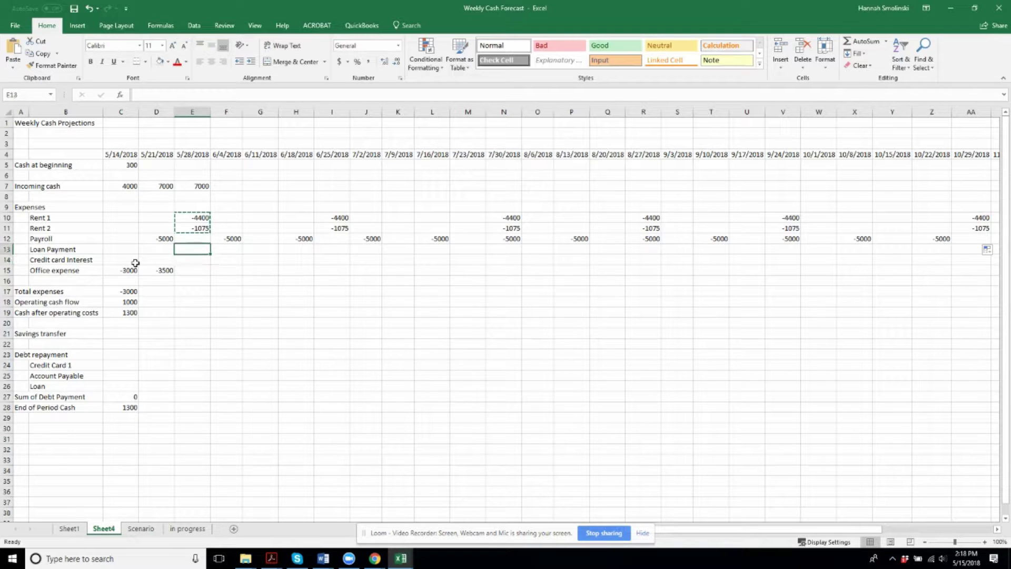
type("-900")
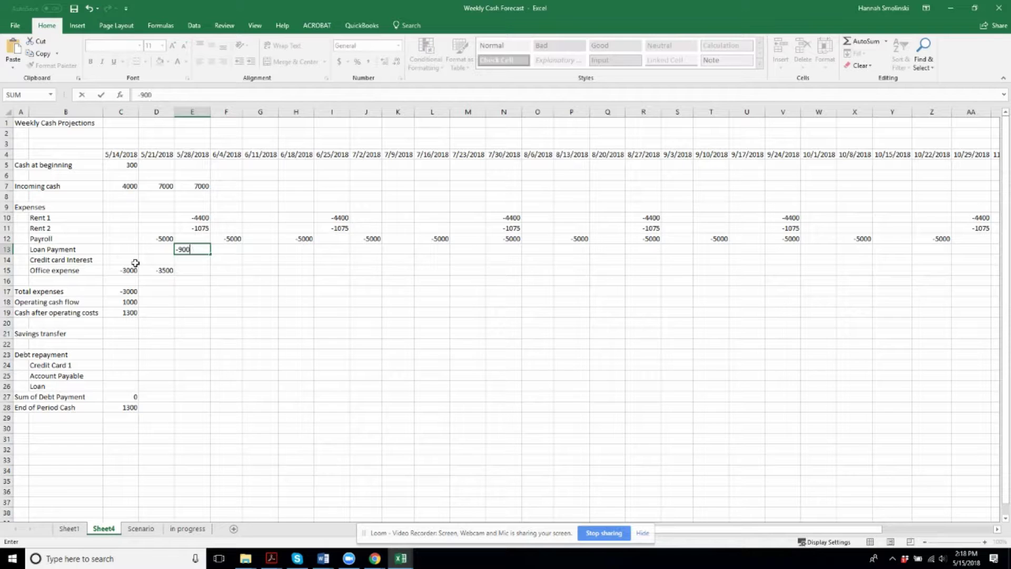
key("Return")
Step: Copy the -900 loan payment from E13 into the weeks of 6/25, 7/30, 8/27 and 9/24/2018
left_click(200, 247)
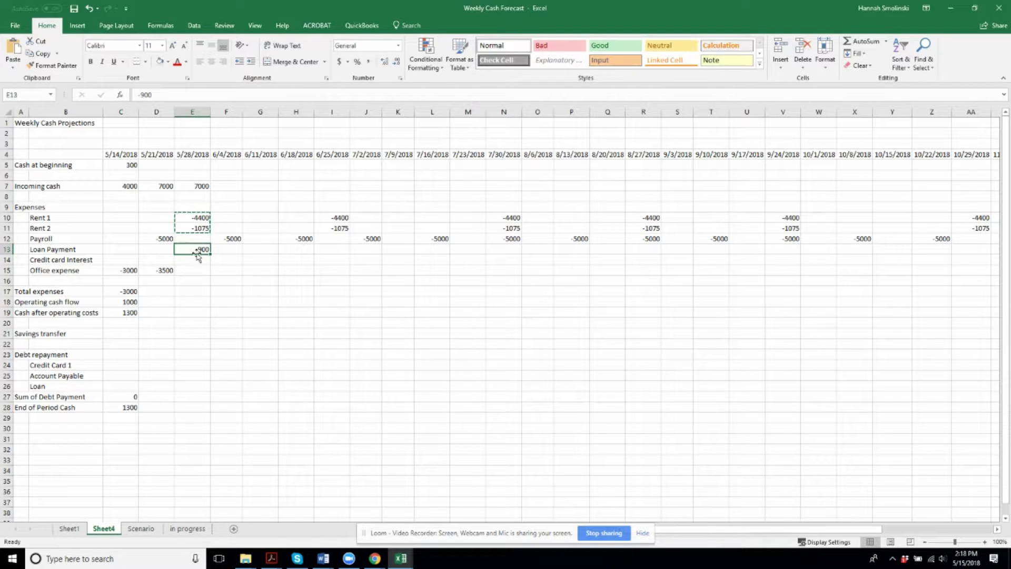
key("ctrl+c")
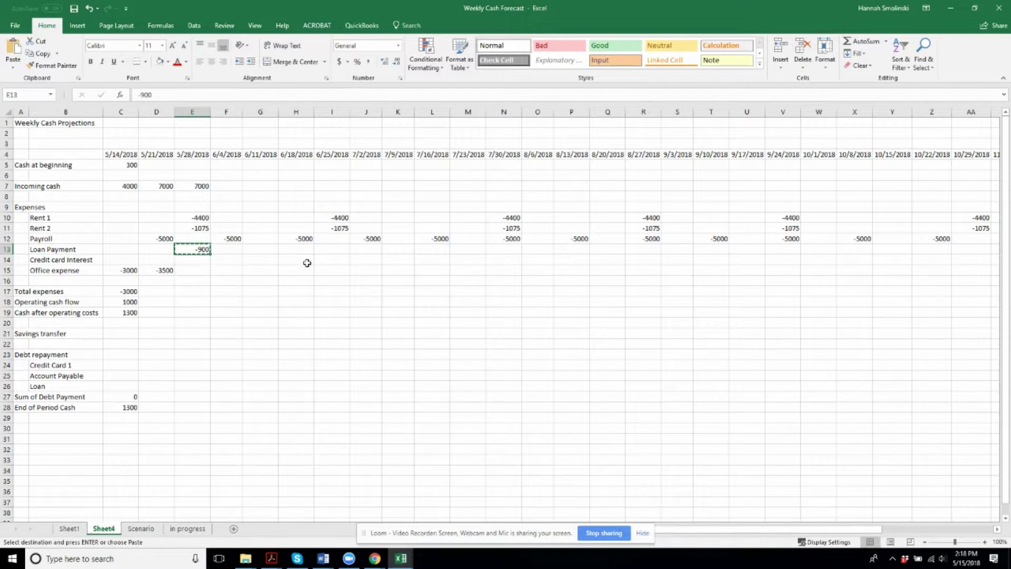
left_click(334, 247)
key("ctrl+v")
left_click(520, 248)
key("ctrl+v")
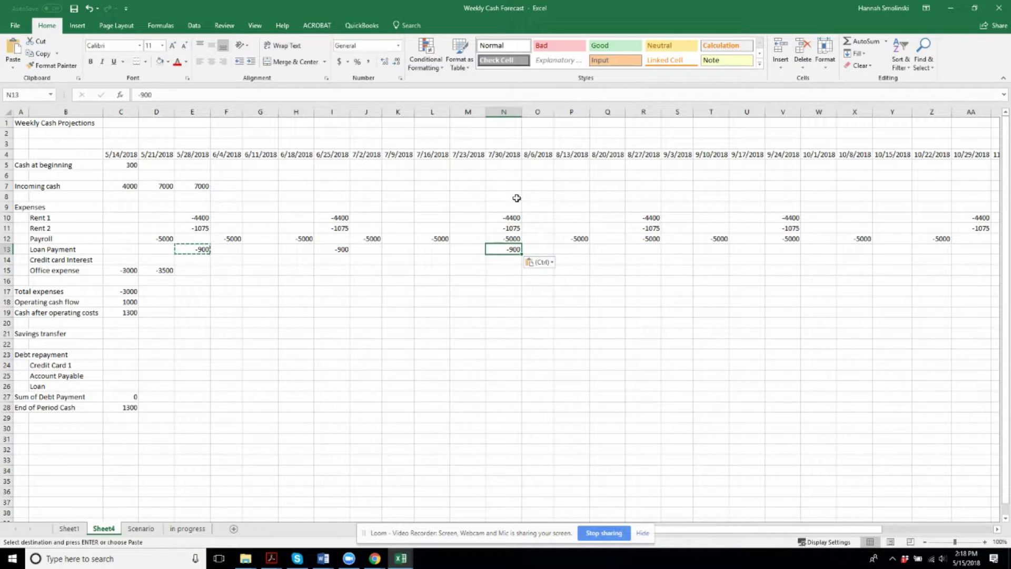
left_click(504, 111)
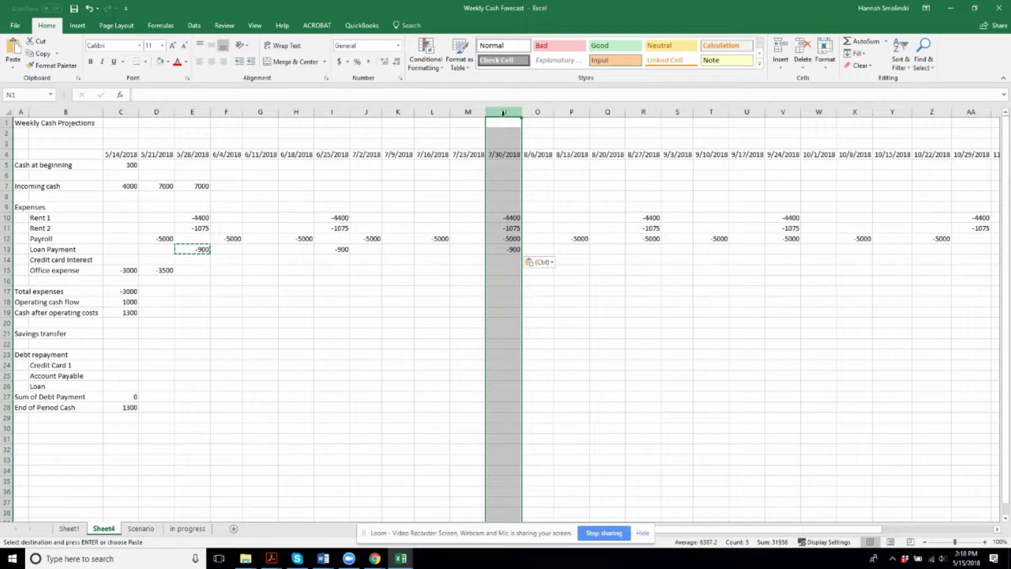
left_click_drag(500, 217, 500, 245)
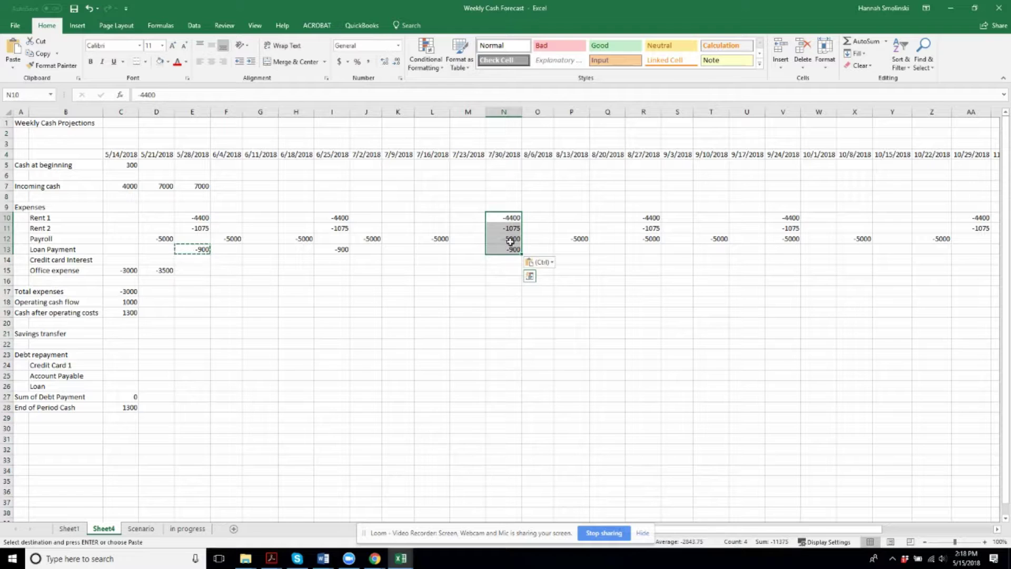
left_click(642, 250)
key("ctrl+v")
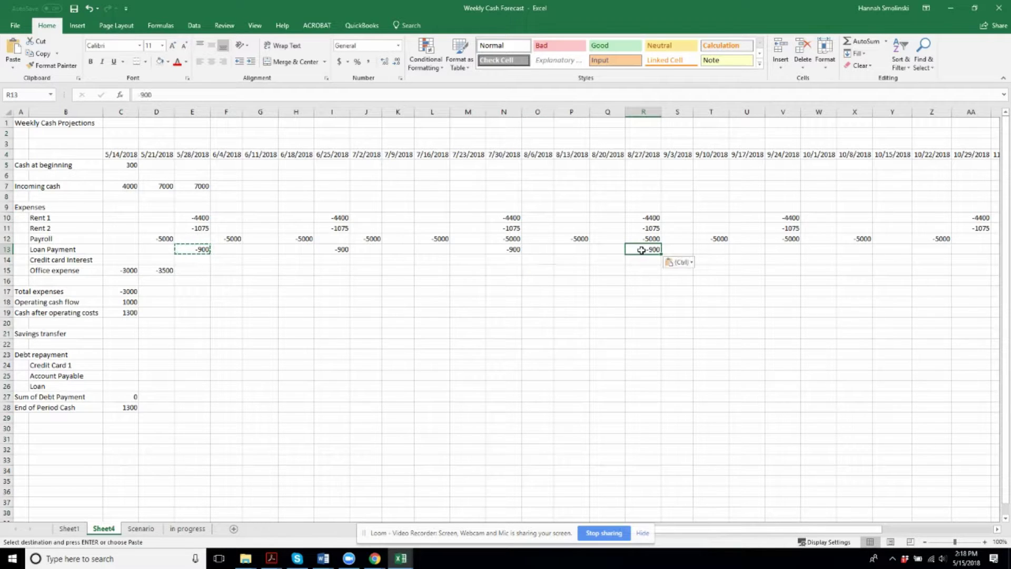
left_click(779, 250)
key("ctrl+v")
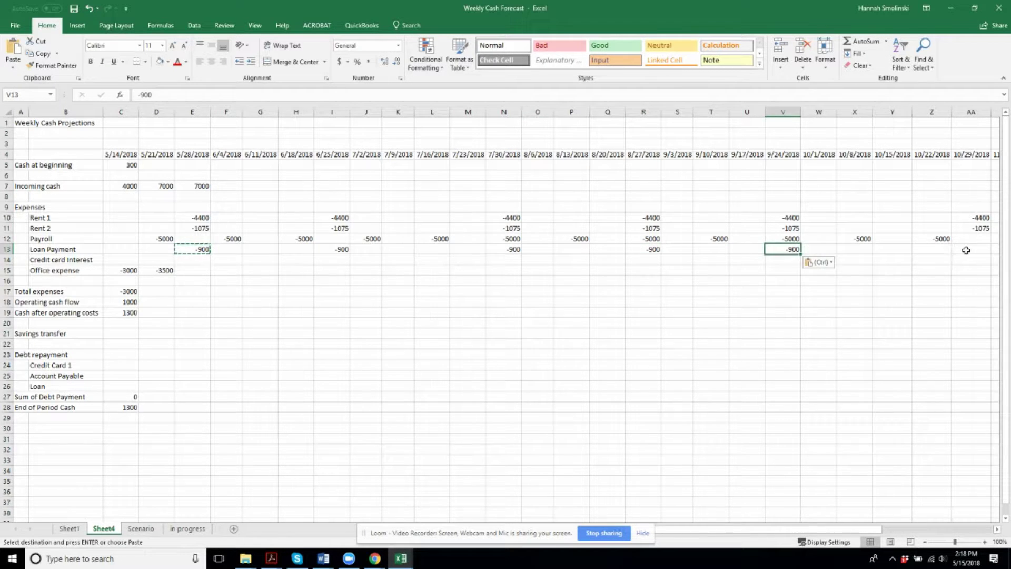
Step: Paste the -900 loan payment into row 13 for the weeks of 10/29, 11/26 and 12/31/2018
left_click(964, 250)
key("ctrl+v")
key("Right")
key("Right")
key("Right")
key("Right")
key("ctrl+v")
key("Right")
key("Right")
key("Right")
key("Right")
key("Right")
key("Right")
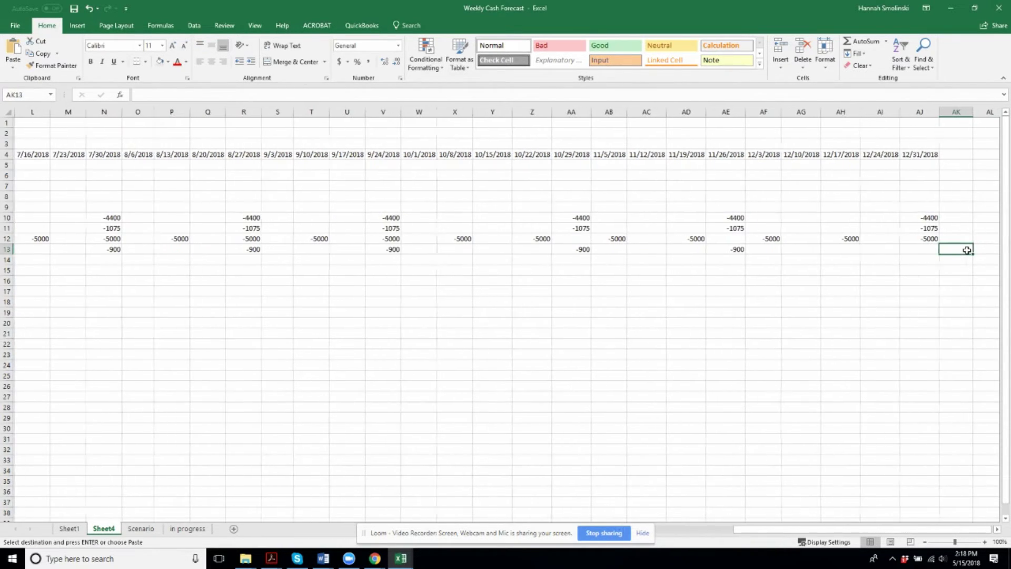
key("ctrl")
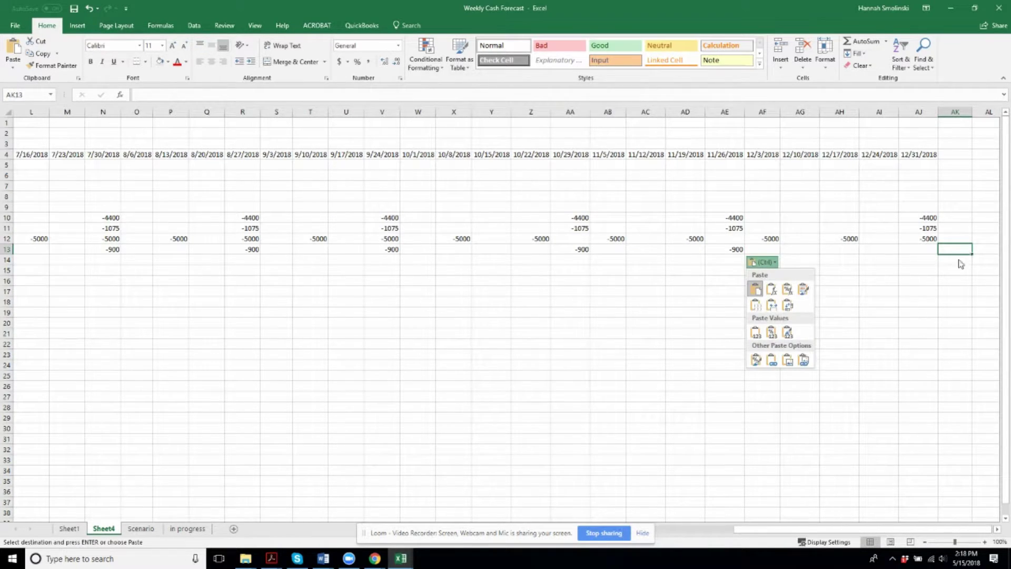
left_click(968, 253)
left_click(929, 251)
key("ctrl+v")
Step: Enter a credit card interest expense of -350 in F14 for the week of 6/4/2018
left_click(930, 268)
left_click(863, 267)
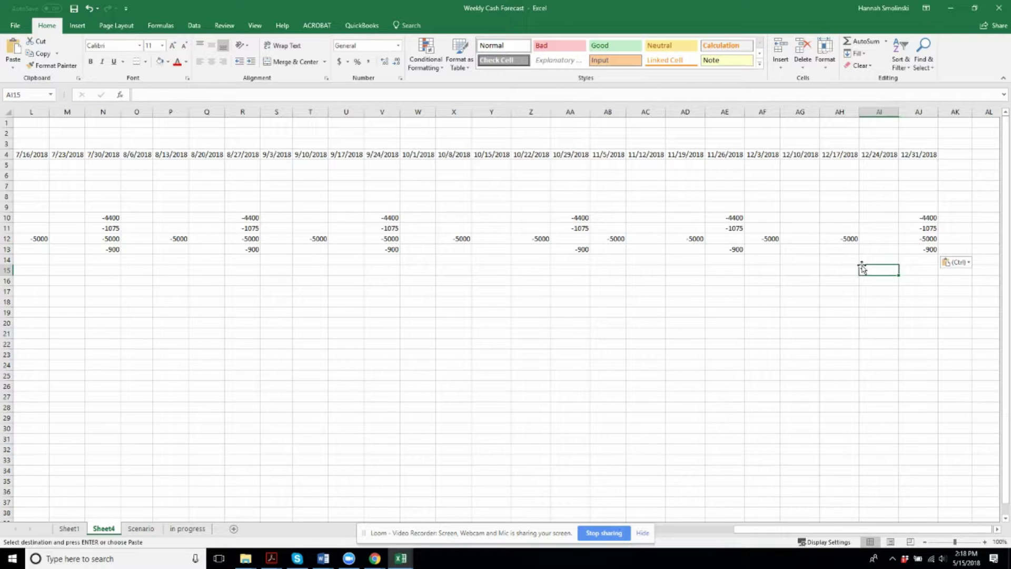
key("Left")
key("Left")
key("Left")
key("Left")
key("Left")
key("Left")
key("Left")
key("Left")
key("Left")
key("Left")
key("Left")
key("Left")
key("Left")
key("Left")
key("Left")
key("Left")
key("Left")
key("Left")
key("Left")
key("Left")
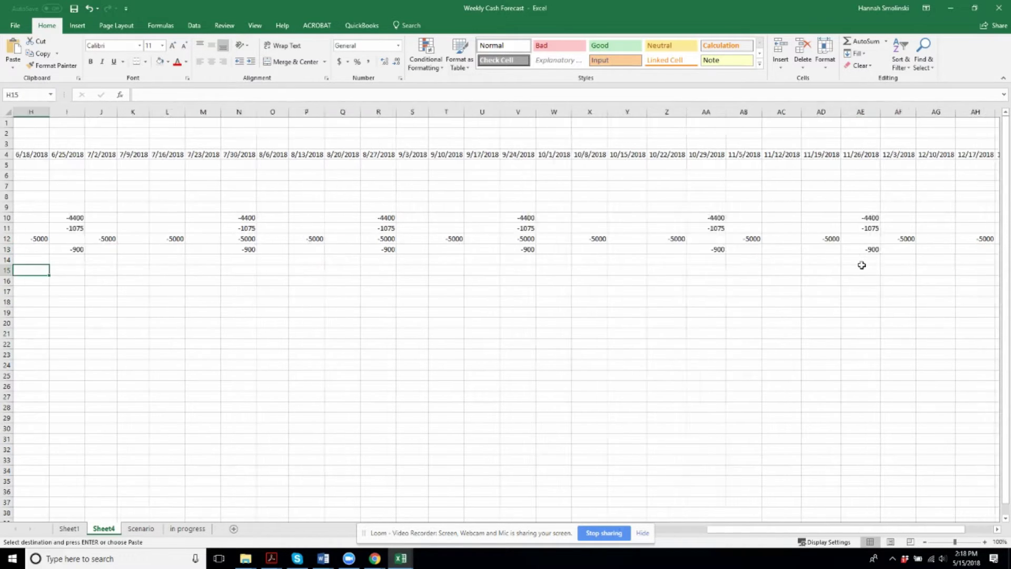
left_click(328, 269)
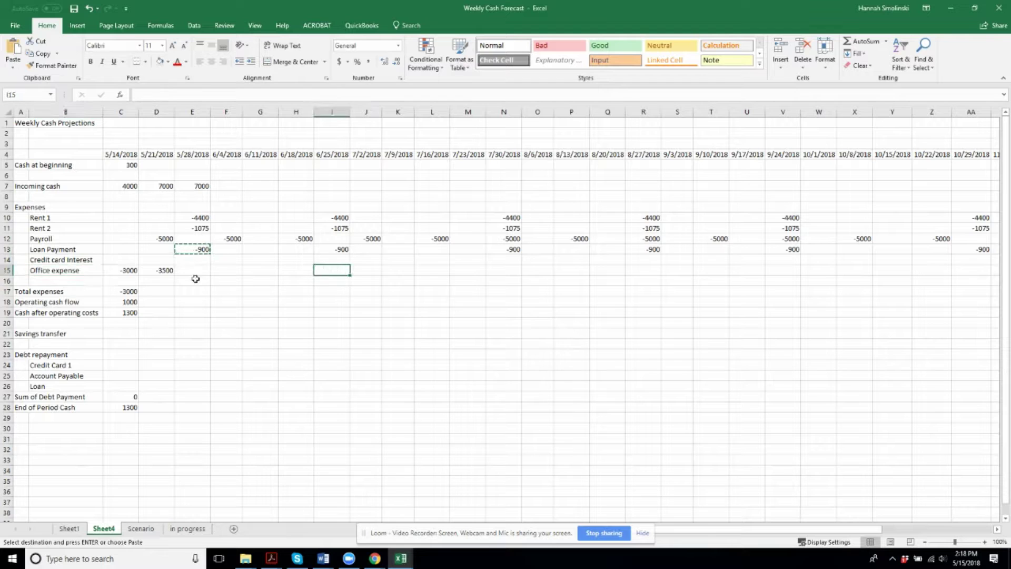
left_click(63, 258)
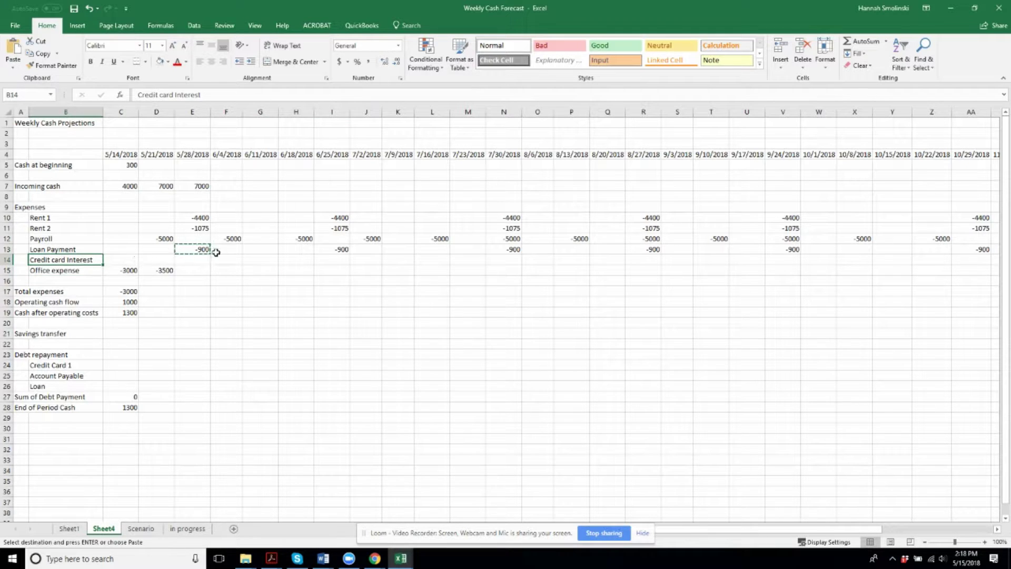
left_click(202, 259)
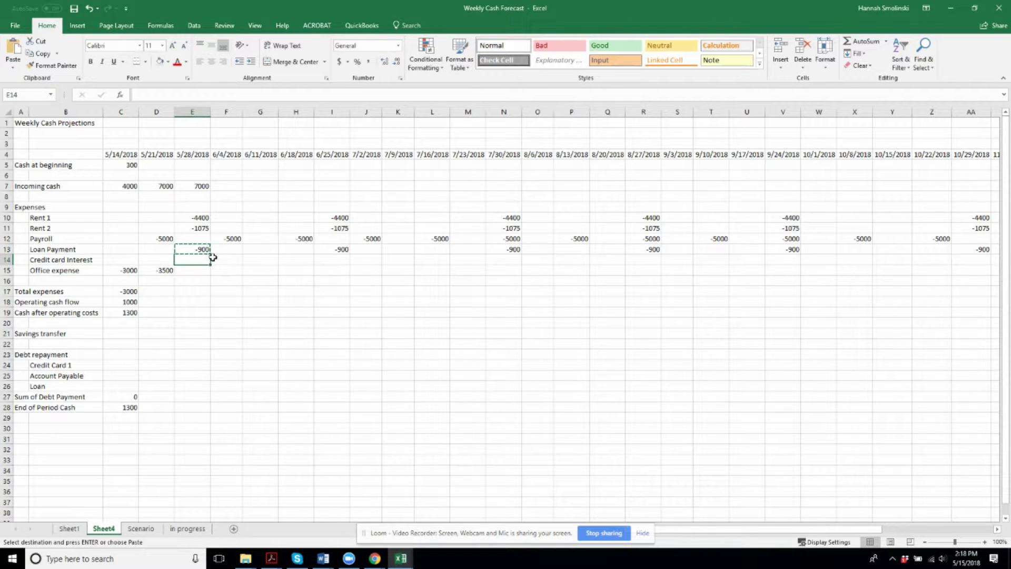
left_click(225, 259)
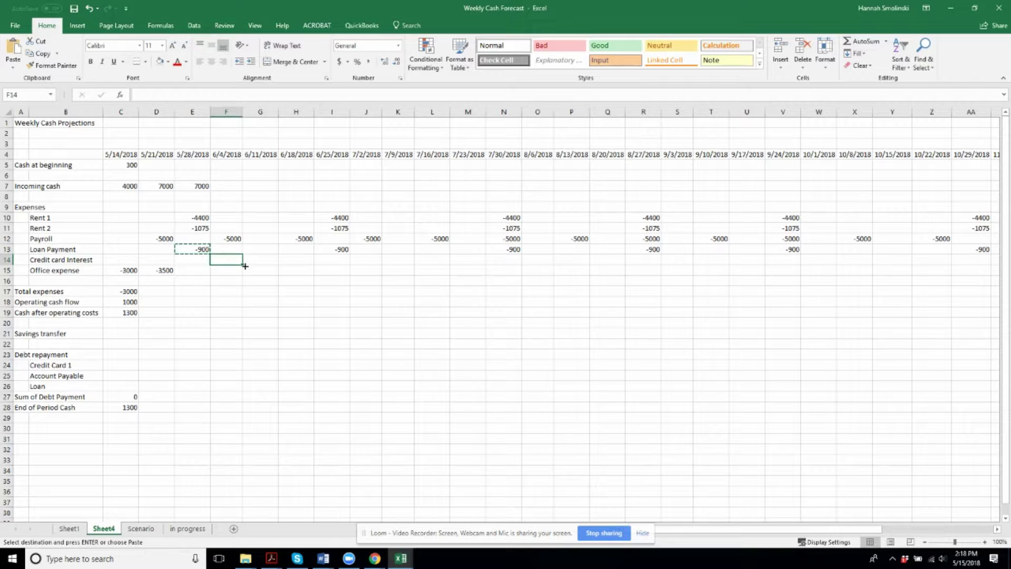
type("-350")
key("Return")
Step: Copy the -350 credit card interest from F14 into the weeks of 7/2 and 8/6/2018
left_click(236, 261)
key("ctrl+c")
key("Right")
key("Right")
key("Right")
key("Right")
key("ctrl+v")
key("Right")
key("Right")
key("Right")
key("Right")
key("Right")
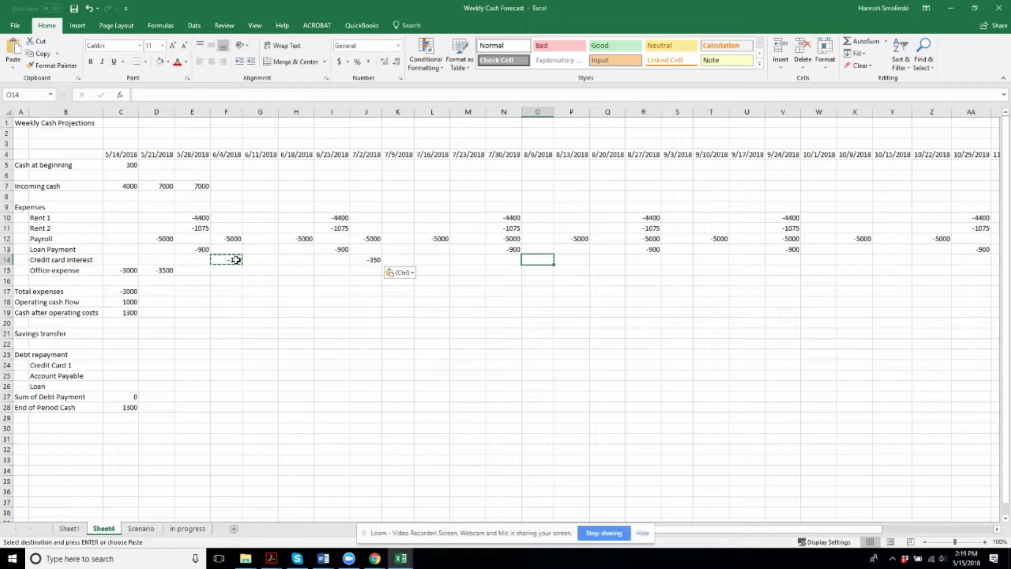
key("ctrl+v")
Step: Paste the -350 credit card interest into row 14 for the weeks of 9/3 and 10/1/2018
key("Right")
key("Right")
key("Right")
key("Right")
key("ctrl+v")
key("Right")
key("Right")
key("Right")
key("Right")
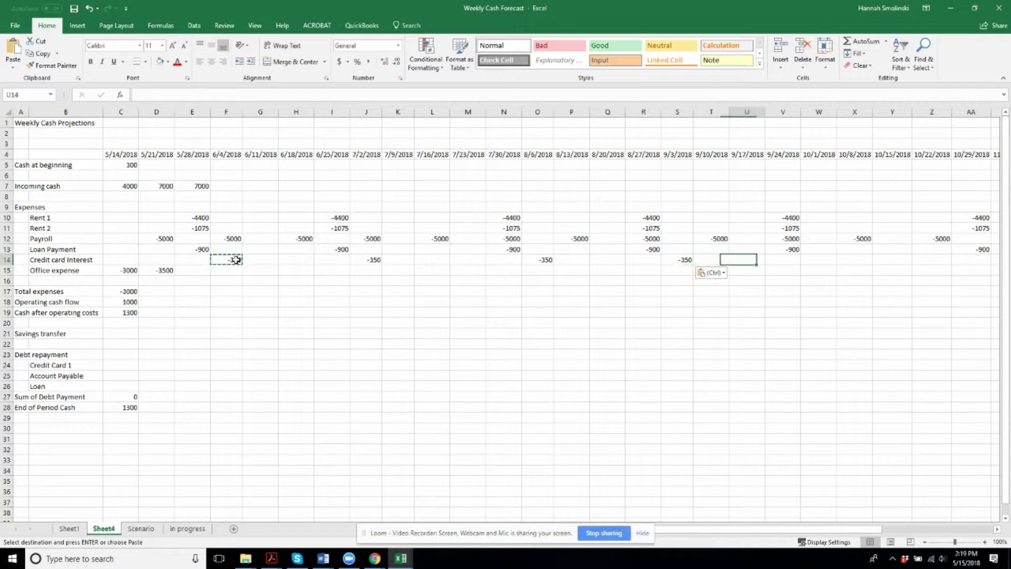
key("ctrl+v")
Step: Move the -350 credit card interest from the week of 8/6 to 7/30/2018 by pasting it in N14 and clearing O14
key("Right")
key("Right")
key("Right")
key("Right")
key("Right")
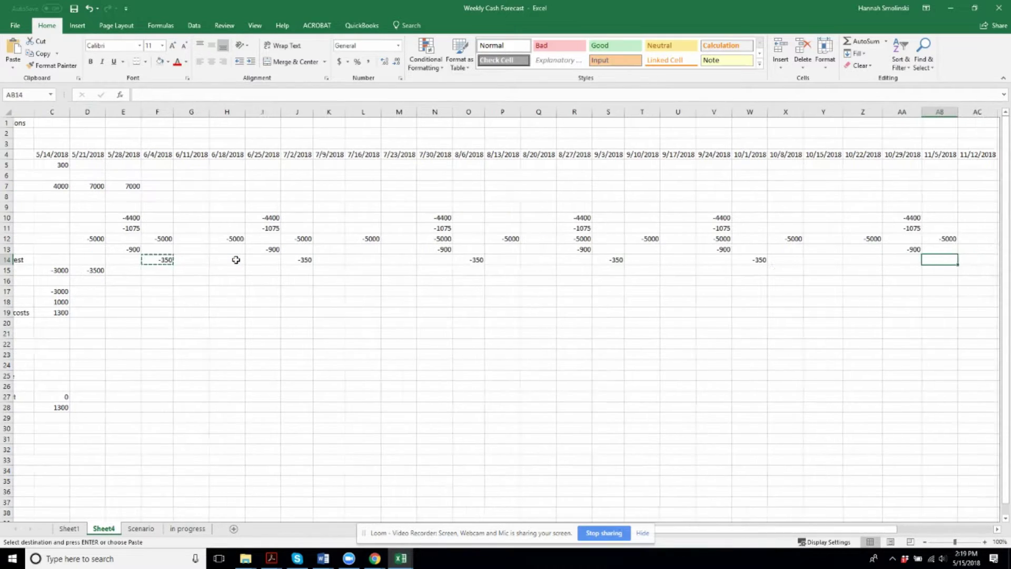
key("Left")
key("Left")
key("Left")
key("Left")
key("Left")
key("Left")
key("Left")
key("Left")
key("Left")
key("Left")
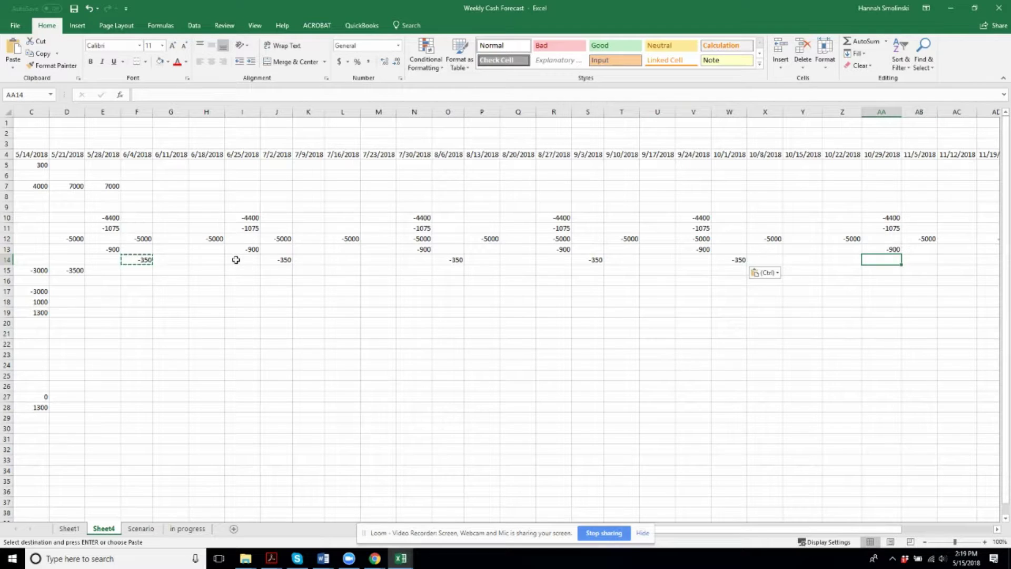
key("Left")
key("Left")
key("Left")
key("Left")
key("Left")
key("Right")
key("ctrl+v")
key("Right")
key("Delete")
key("Left")
Step: Copy the -350 interest from N14 into row 14 for the weeks of 11/5 and 12/3/2018
key("ctrl+c")
key("Right")
key("Right")
key("Right")
key("Right")
key("Right")
key("Right")
key("Right")
key("Right")
key("Right")
key("Right")
key("Right")
key("Right")
key("Right")
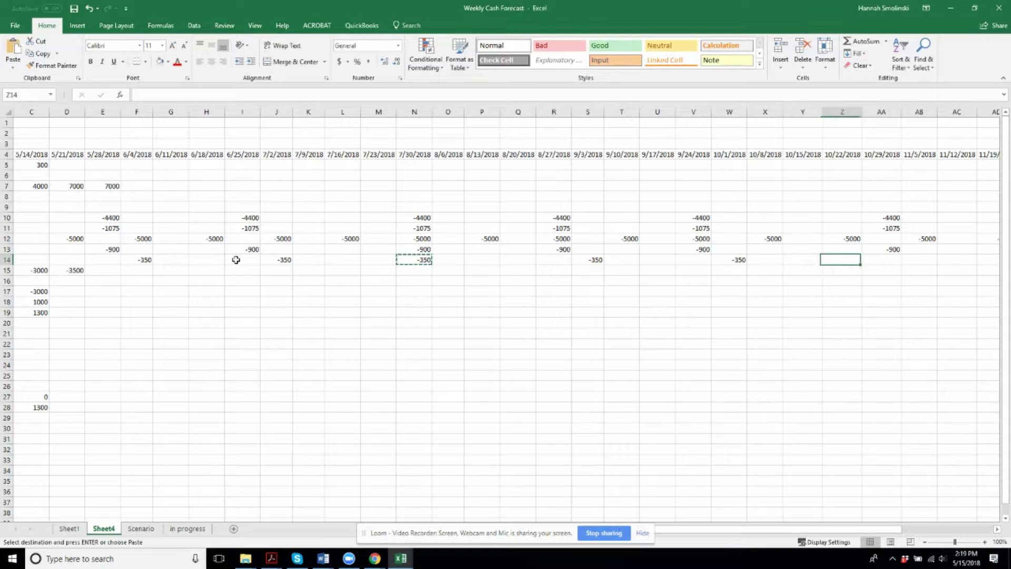
key("Right")
key("ctrl+v")
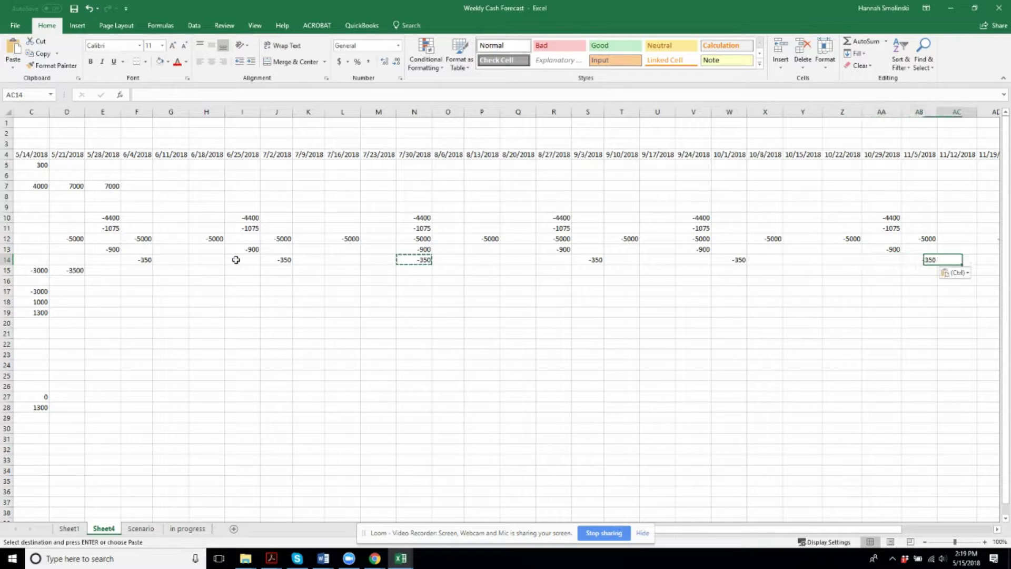
key("Right")
key("Right")
key("Right")
key("Right")
key("Right")
key("Left")
key("ctrl+v")
Step: Return to the first weeks and examine the existing office expense entries and the expense block from 5/14 to 6/4/2018
key("Right")
key("Left")
key("Left")
key("Left")
key("Left")
key("Left")
key("Left")
key("Left")
key("Left")
key("Left")
key("Left")
key("Left")
key("Left")
key("Left")
key("Left")
key("Left")
key("Left")
key("Left")
key("Left")
key("Left")
key("Left")
key("Left")
key("Left")
key("Left")
key("Left")
key("Left")
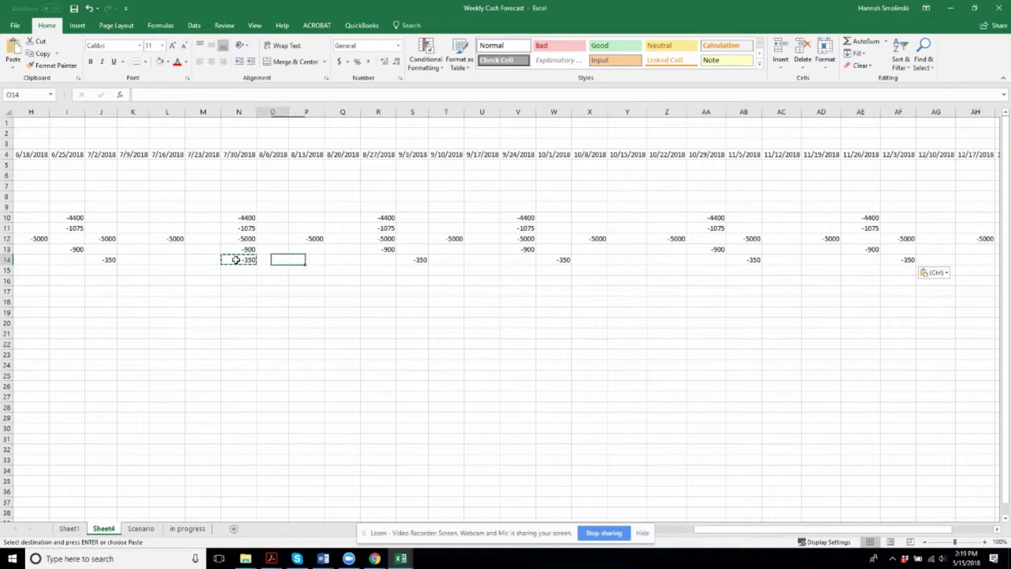
left_click(232, 260)
left_click(194, 277)
left_click(118, 275)
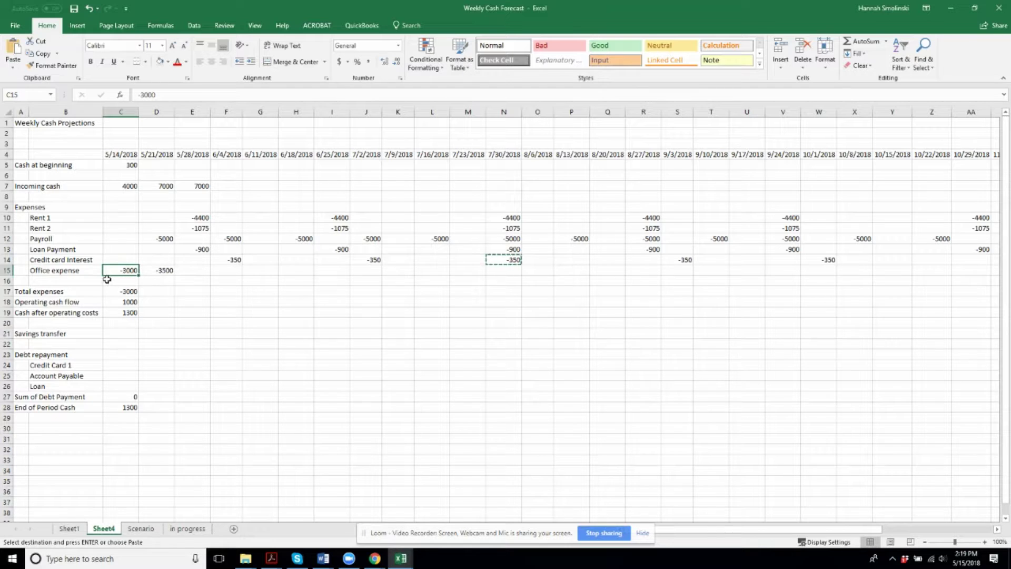
left_click_drag(127, 271, 158, 271)
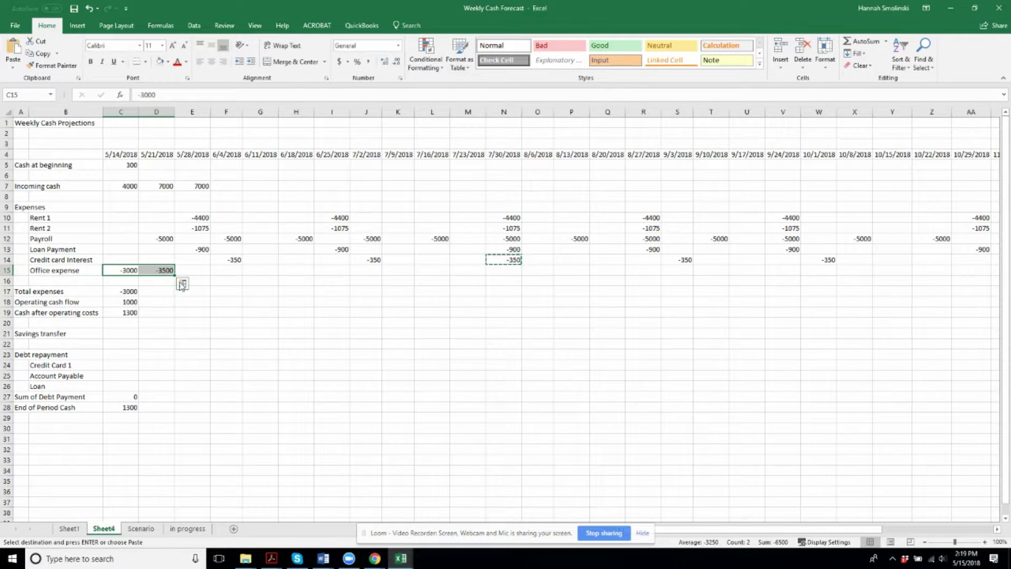
left_click(191, 283)
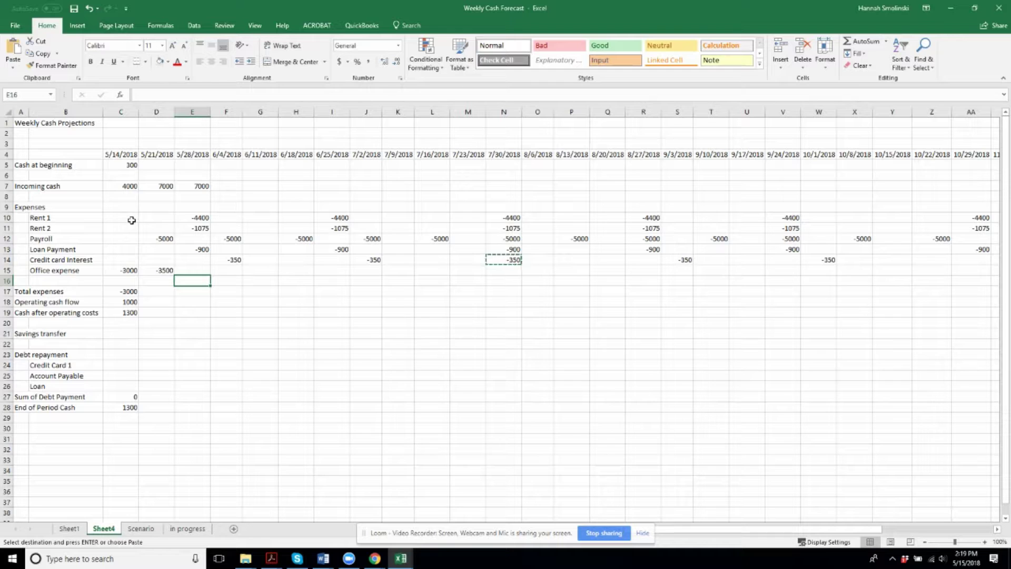
left_click_drag(112, 219, 232, 270)
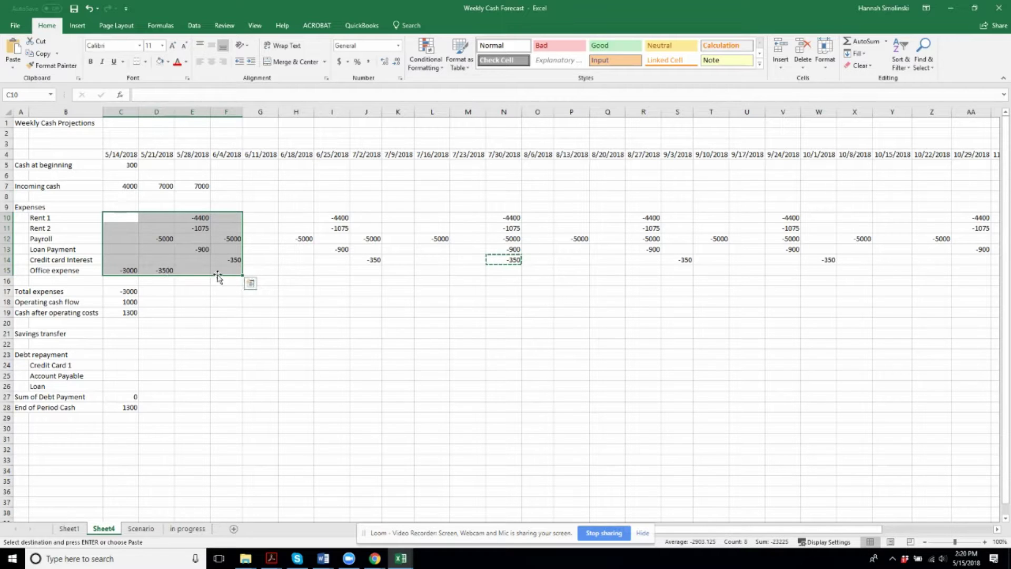
left_click(192, 301)
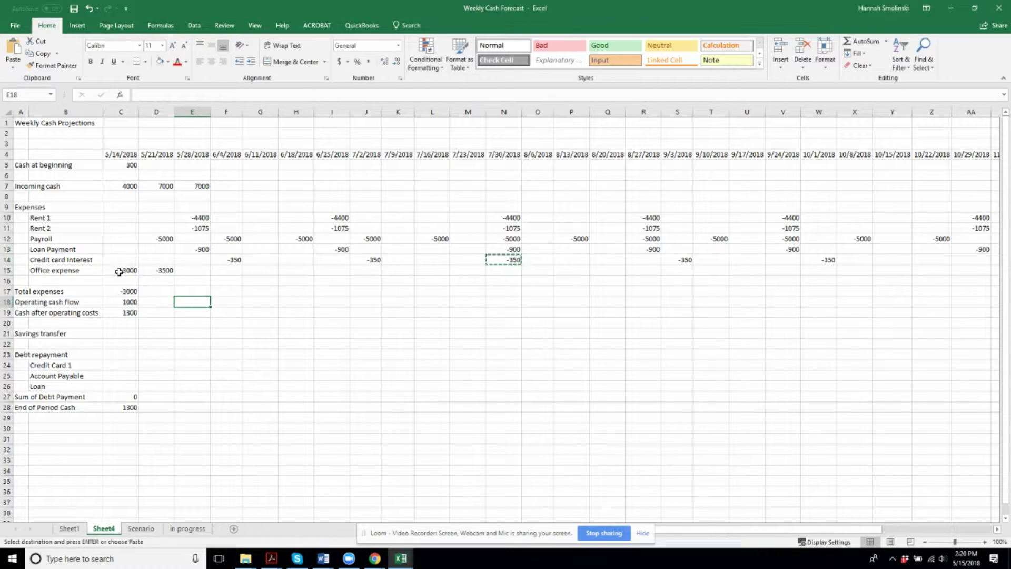
Step: Set the office expense to -1500 for the weeks of 5/14 and 5/21/2018
left_click(119, 272)
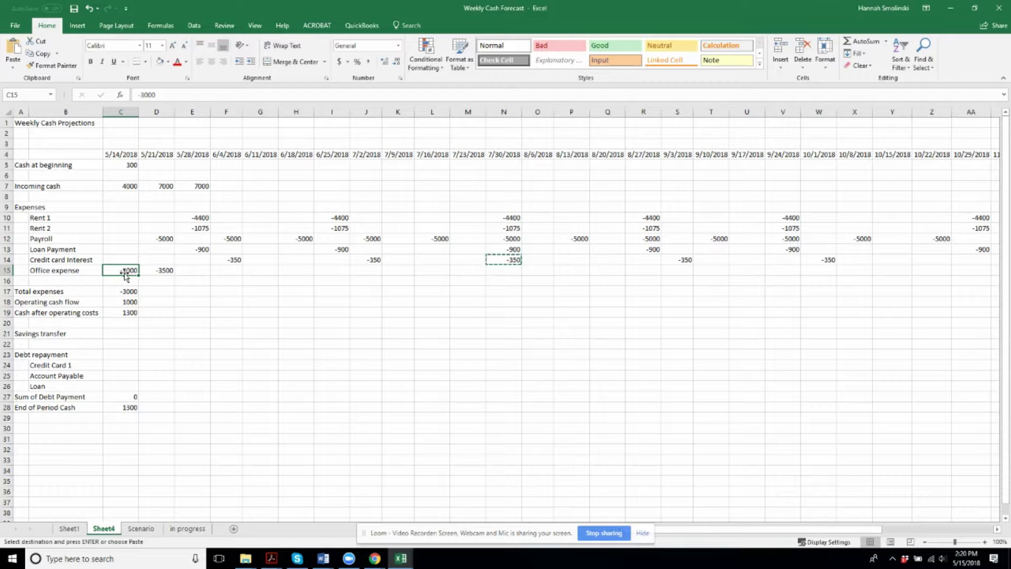
left_click_drag(120, 271, 157, 272)
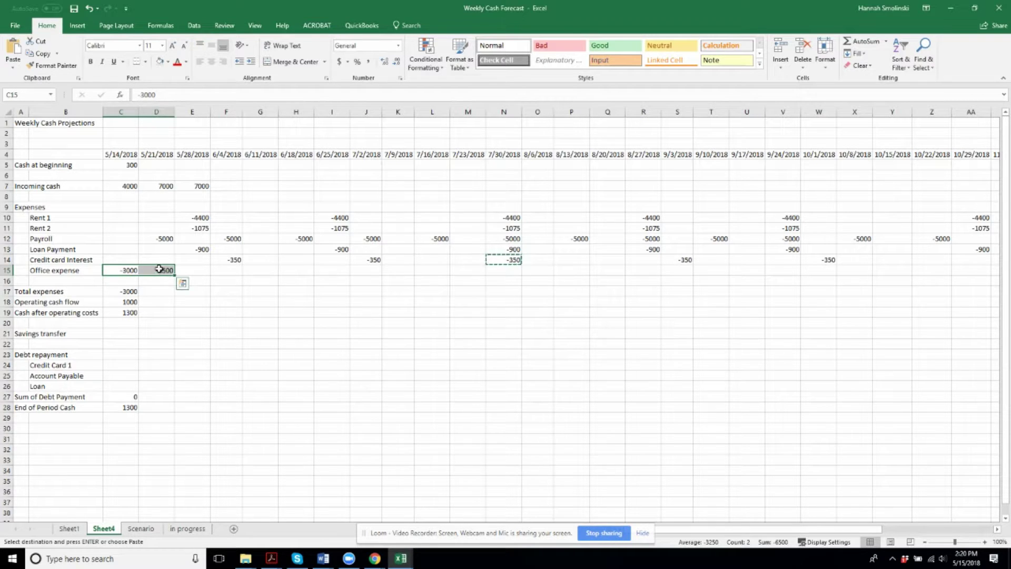
left_click(124, 271)
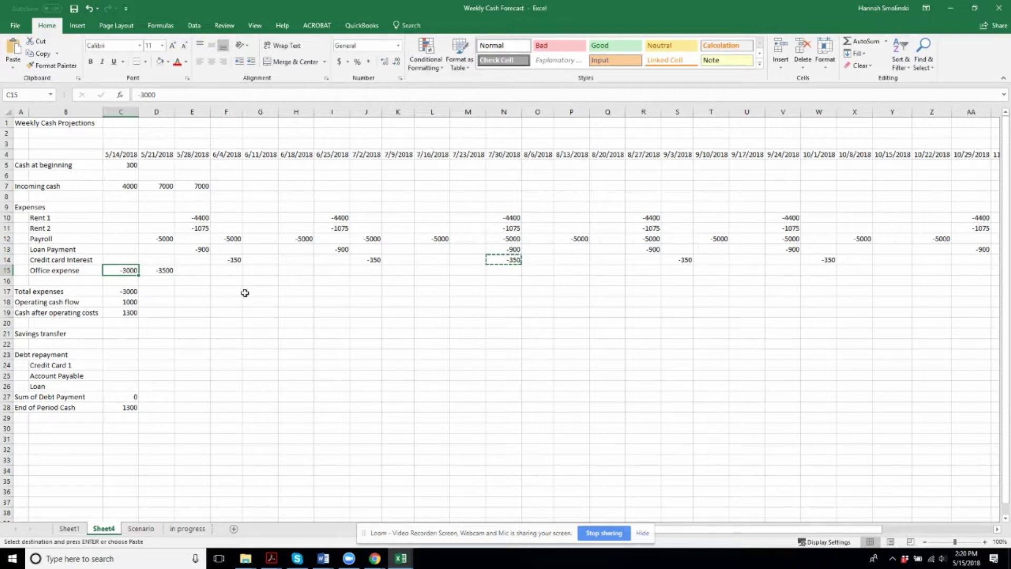
type("-1500")
key("Tab")
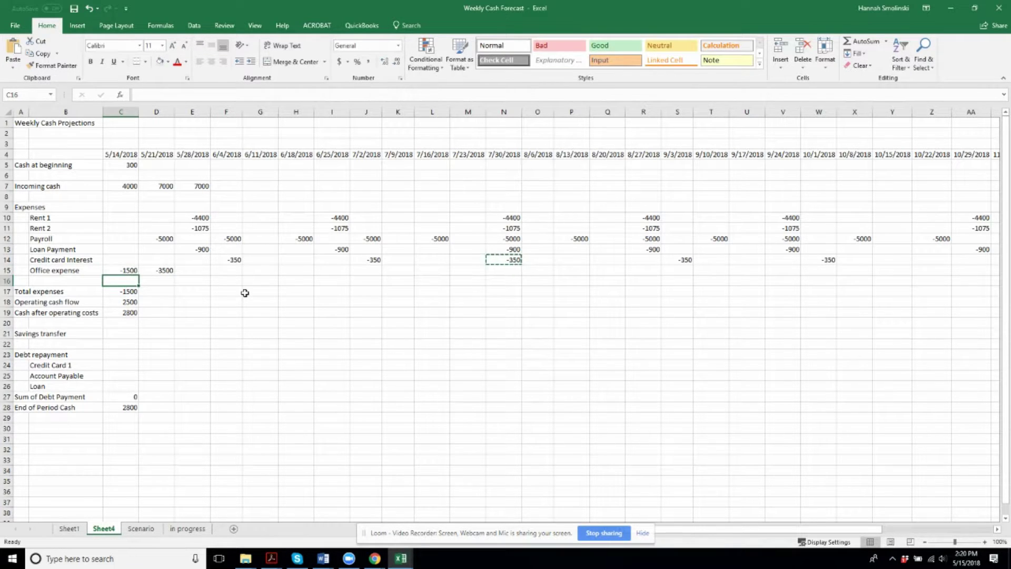
key("BackSpace")
type("-1500")
key("Return")
type("1")
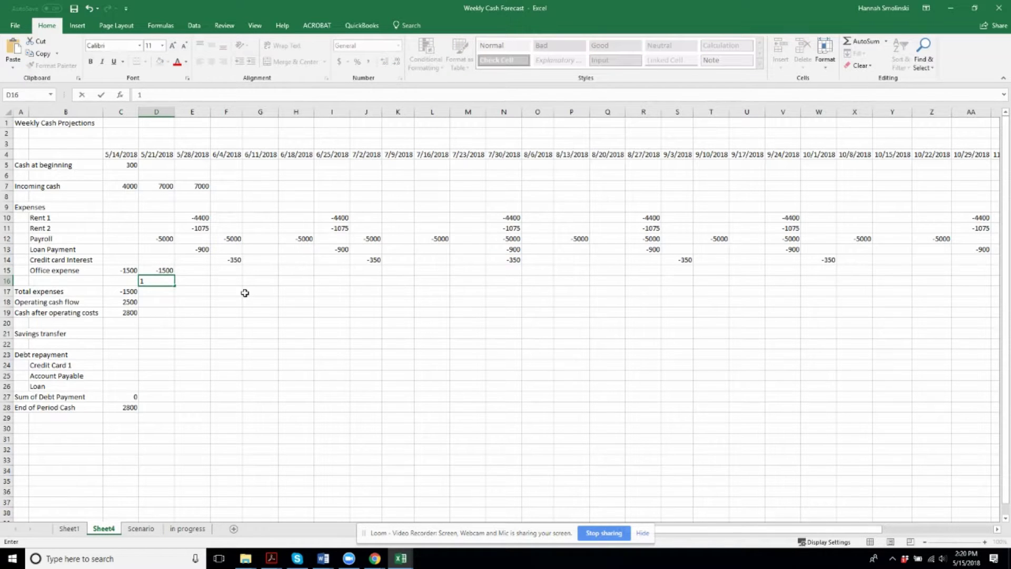
key("Escape")
key("Up")
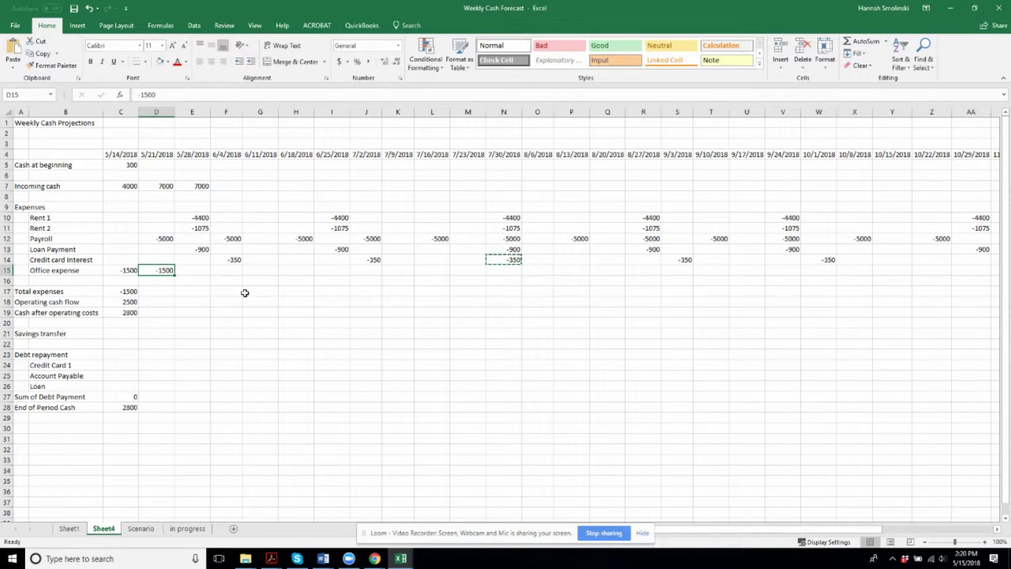
Step: Enter office expenses of -1500 for the week of 5/28/2018 and -2000 for the week of 6/4/2018
key("Right")
type("150")
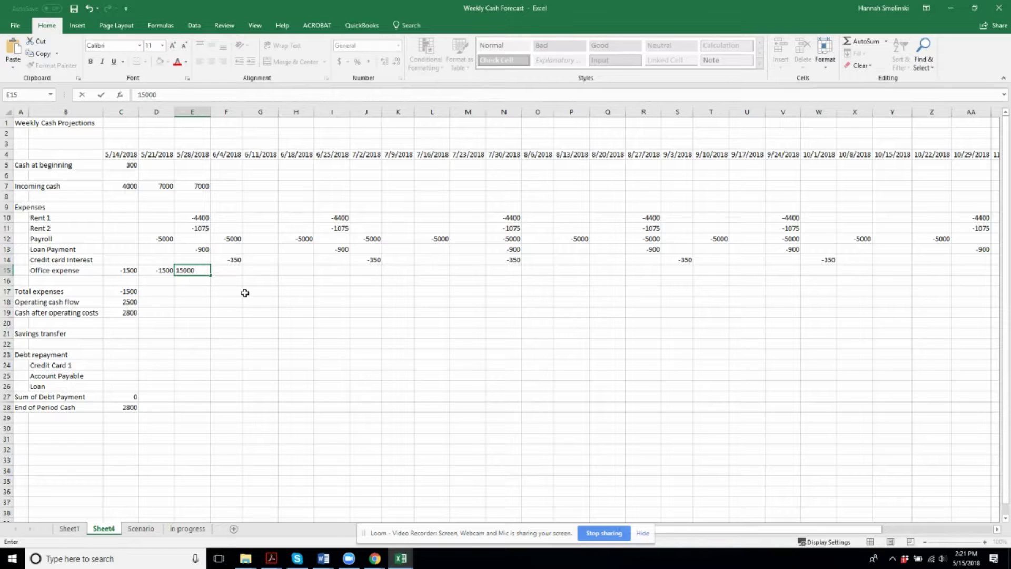
type("-1500")
key("Return")
key("Up")
key("Right")
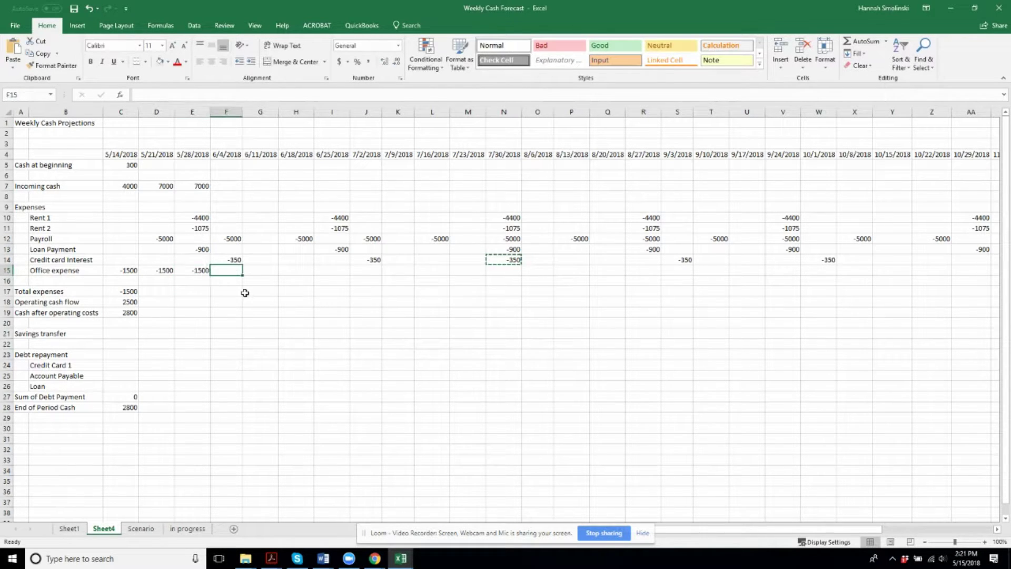
type("-2000")
key("Return")
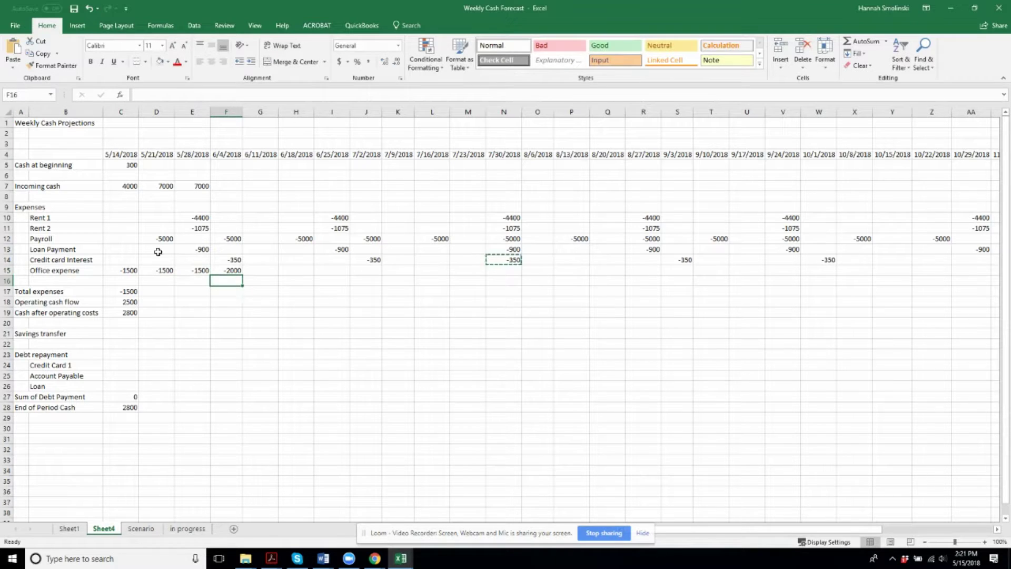
Step: Review the four weeks of office expenses in C15:F15 together with the other expenses in rows 10 to 15
left_click_drag(125, 270, 232, 271)
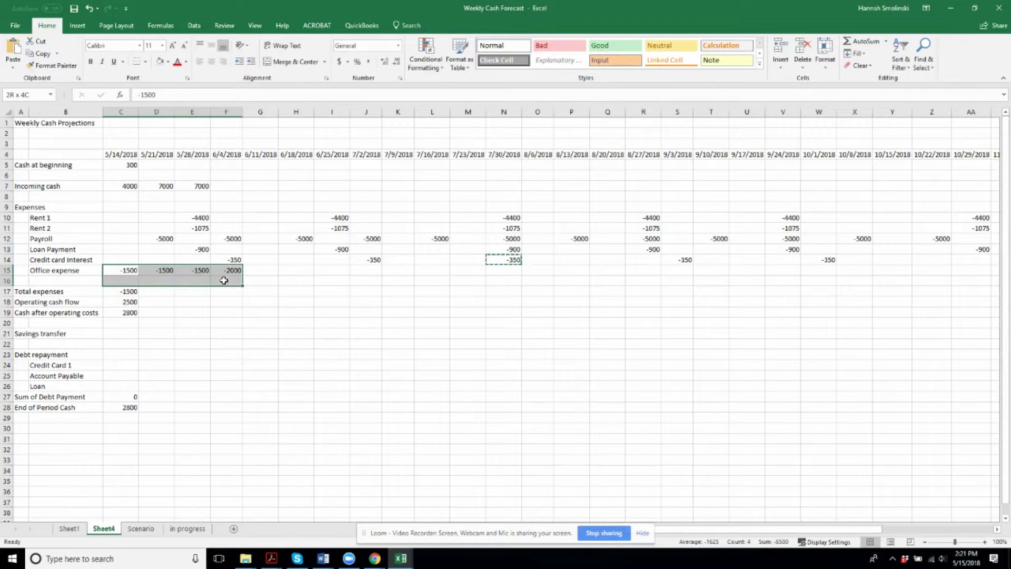
left_click(120, 122)
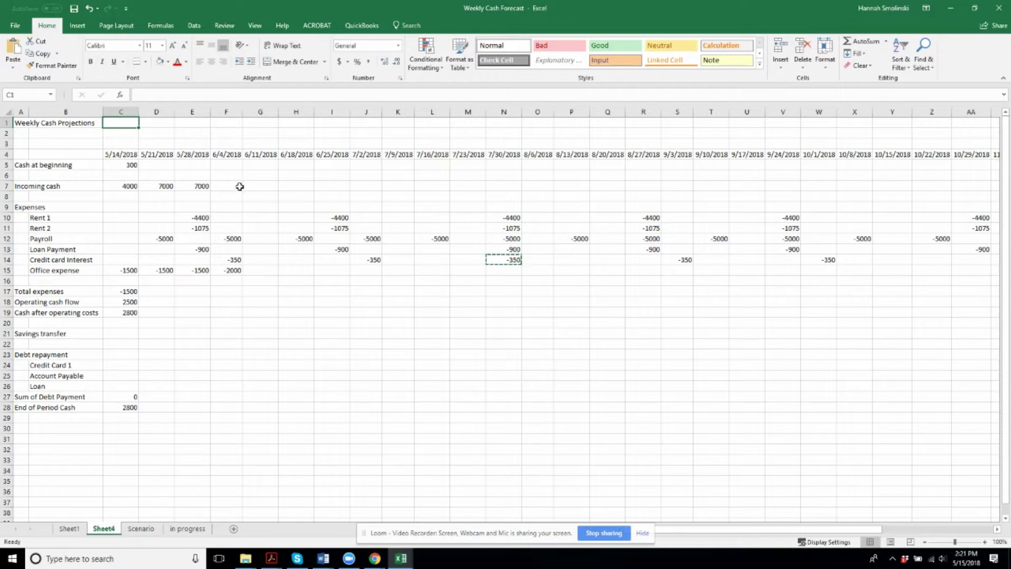
left_click(127, 269)
left_click_drag(129, 270, 235, 271)
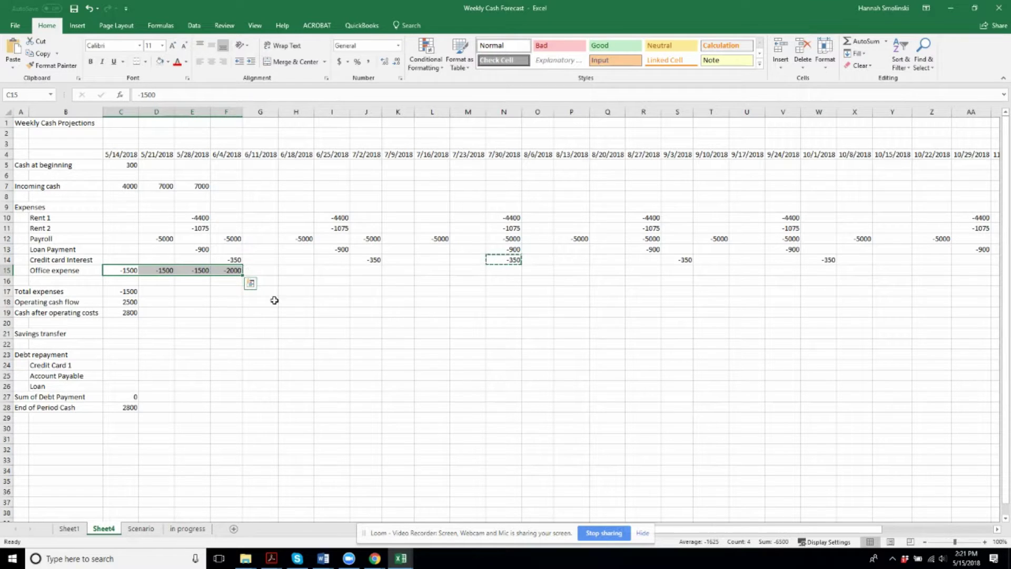
left_click(121, 211)
left_click_drag(120, 211, 234, 270)
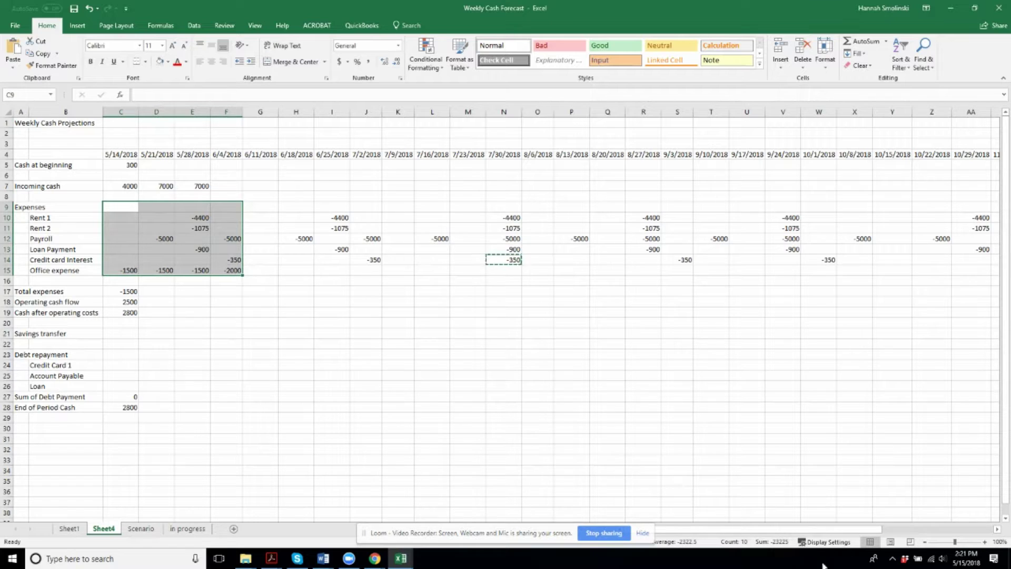
left_click(332, 312)
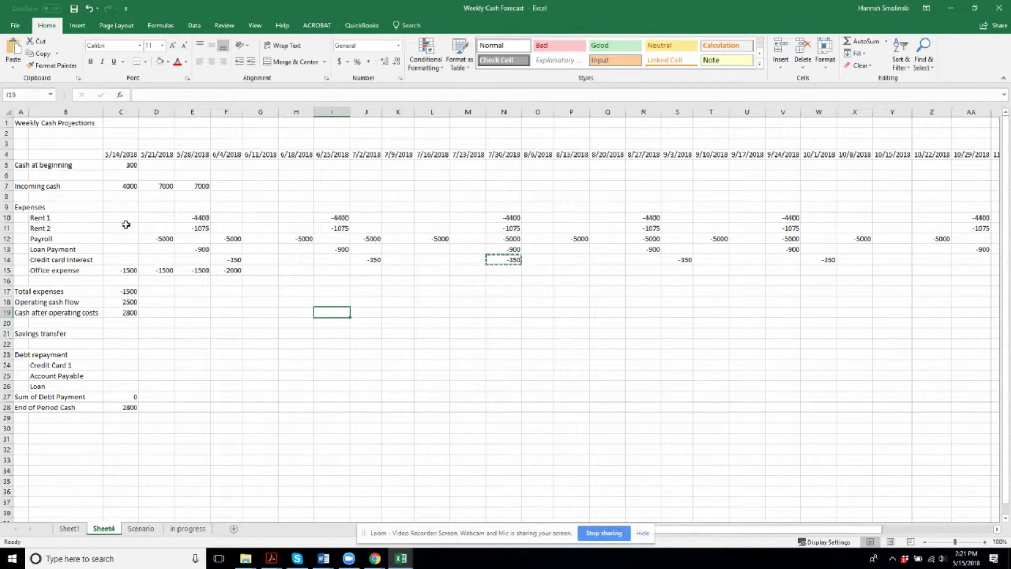
left_click_drag(118, 217, 238, 270)
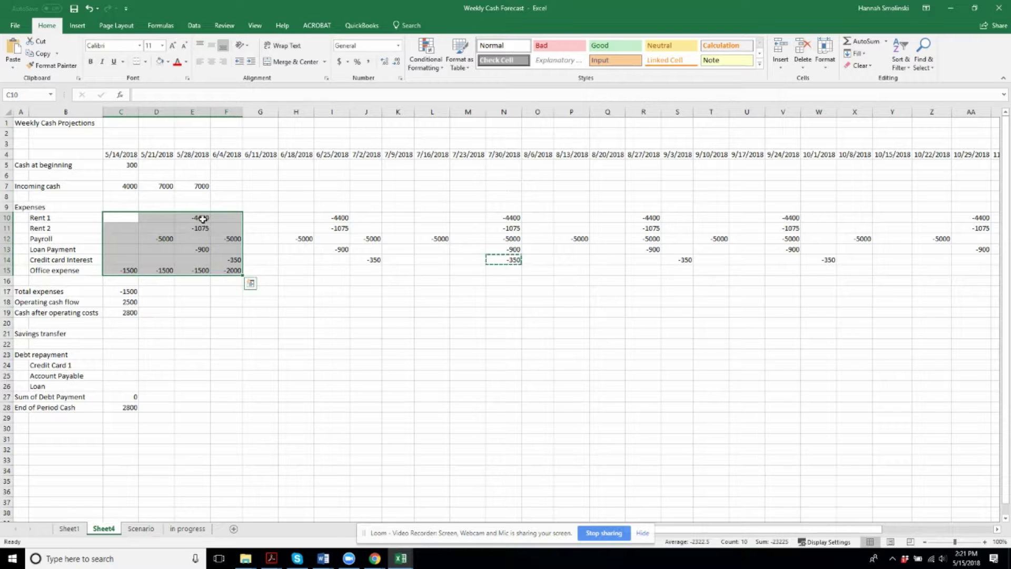
Step: Total the expenses in C17 with =SUM(C10:C16) and fill the formula across row 17 through 12/31/2018
left_click(165, 292)
left_click(125, 292)
key("alt+equal")
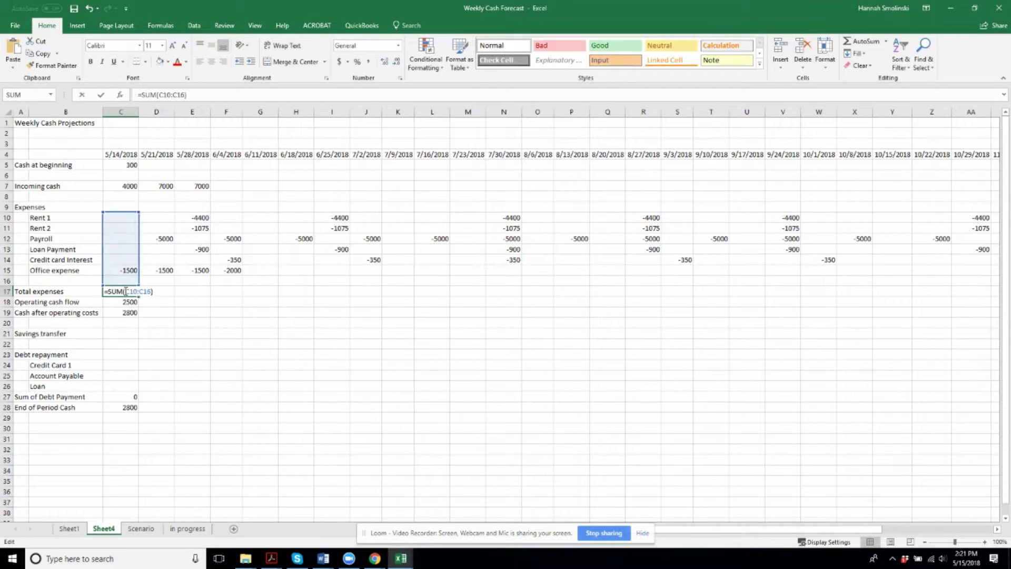
key("Return")
left_click(124, 291)
left_click_drag(140, 296, 907, 305)
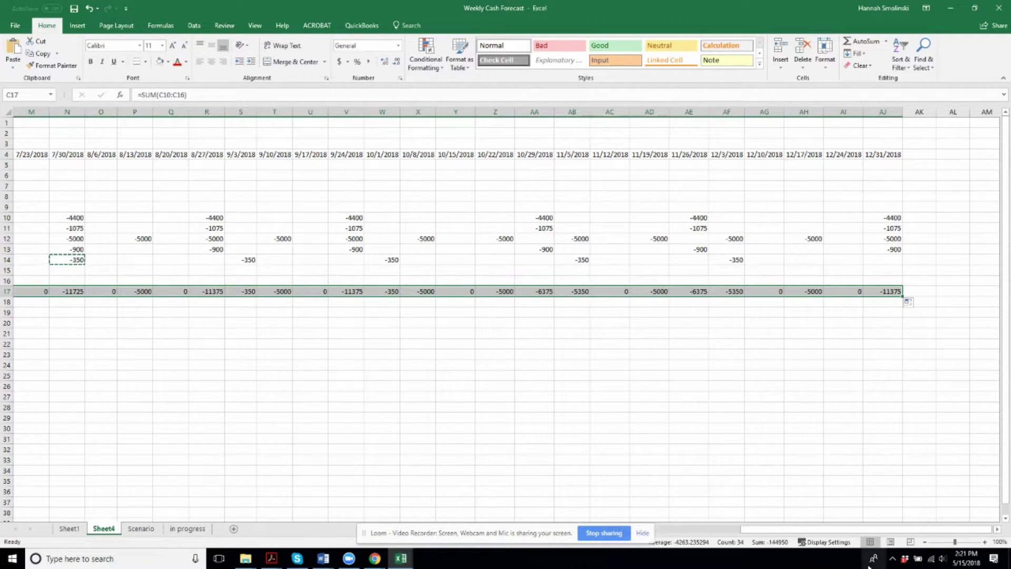
left_click_drag(864, 529, 753, 529)
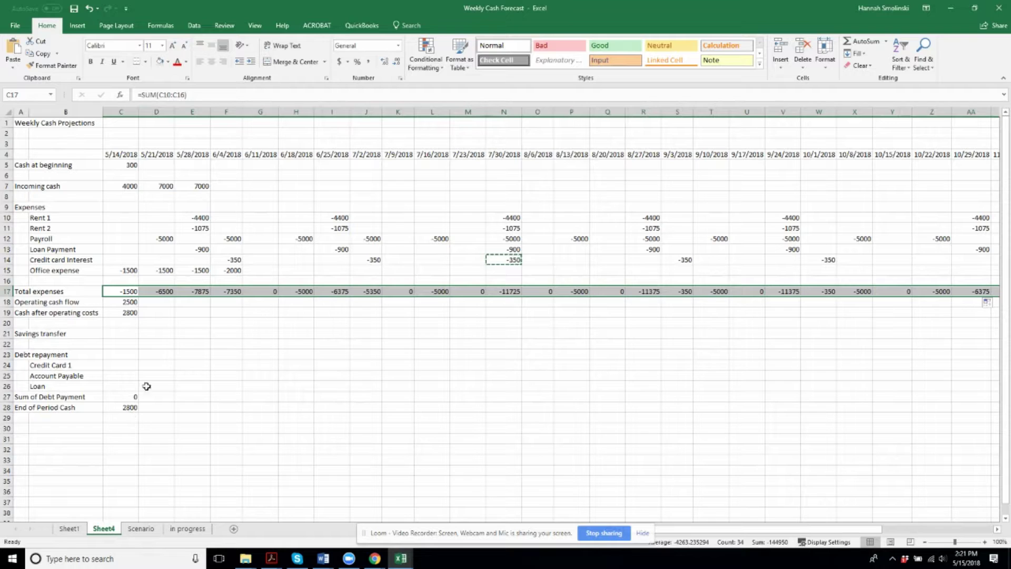
Step: Copy the four-week office expense pattern from C15:F15 and repeat it across row 15 through 11/19/2018
left_click(199, 333)
left_click(119, 269)
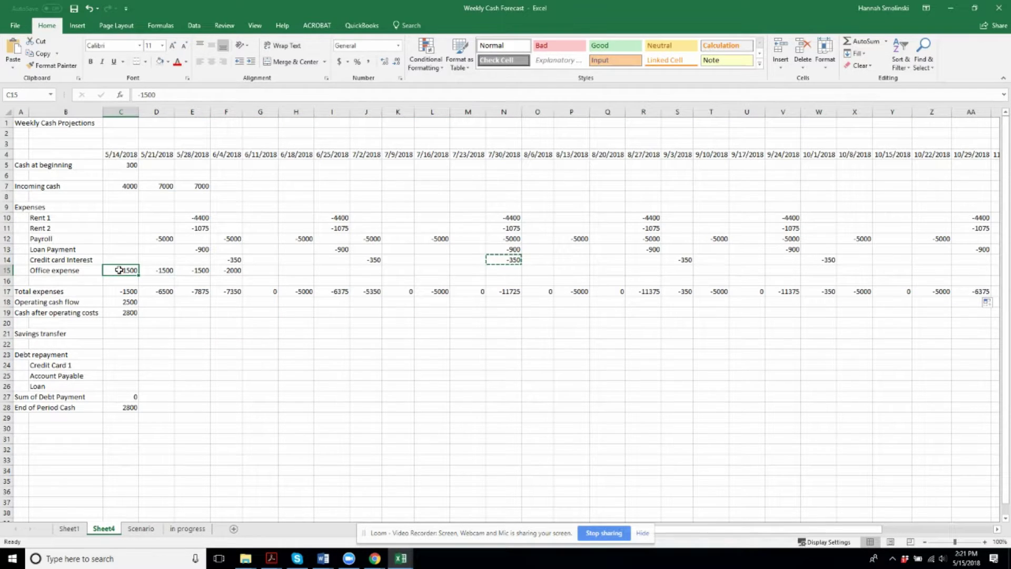
left_click(236, 270)
left_click_drag(129, 271, 946, 268)
key("ctrl+c")
key("ctrl+v")
key("ctrl+v")
key("ctrl+v")
key("ctrl+v")
key("ctrl+v")
left_click(971, 268)
key("ctrl+v")
key("Right")
key("Right")
key("Right")
key("Right")
key("Right")
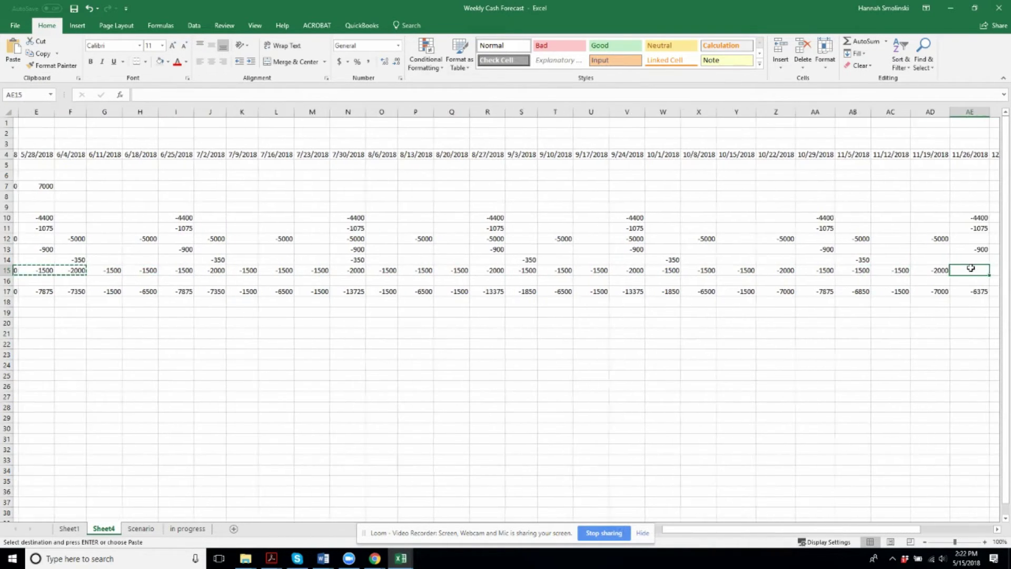
Step: Continue the copied four-week office expense pattern in row 15 from 11/26/2018 through the end of the year
key("Right")
key("Right")
key("Left")
key("Left")
key("Left")
key("ctrl+v")
key("Right")
key("Right")
key("Right")
key("Right")
key("Right")
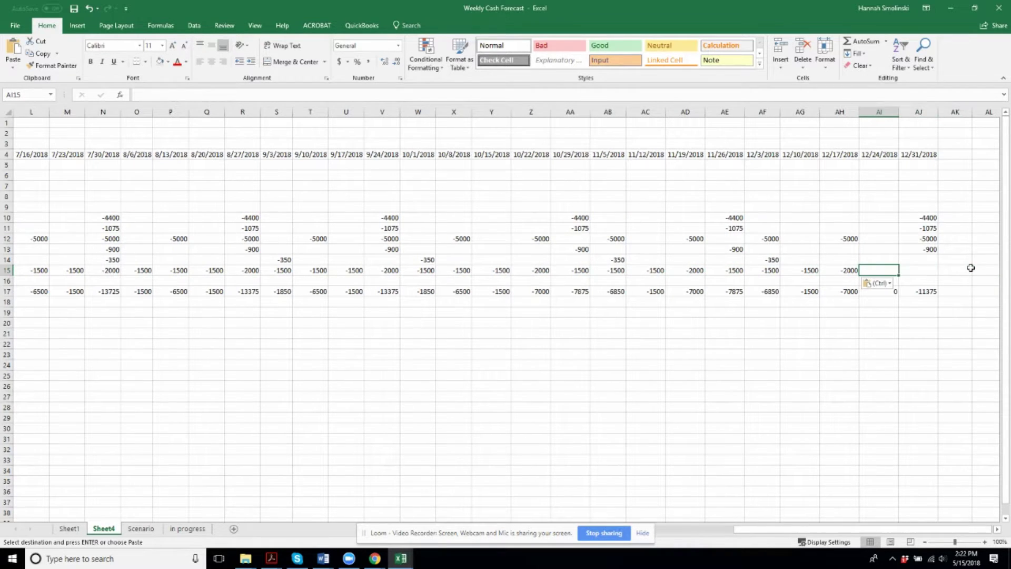
key("ctrl+v")
Step: Clear the surplus office expenses beyond 12/31/2018 and copy the 12/24/2018 amount of -1500 into the 12/31/2018 week
key("Right")
key("BackSpace")
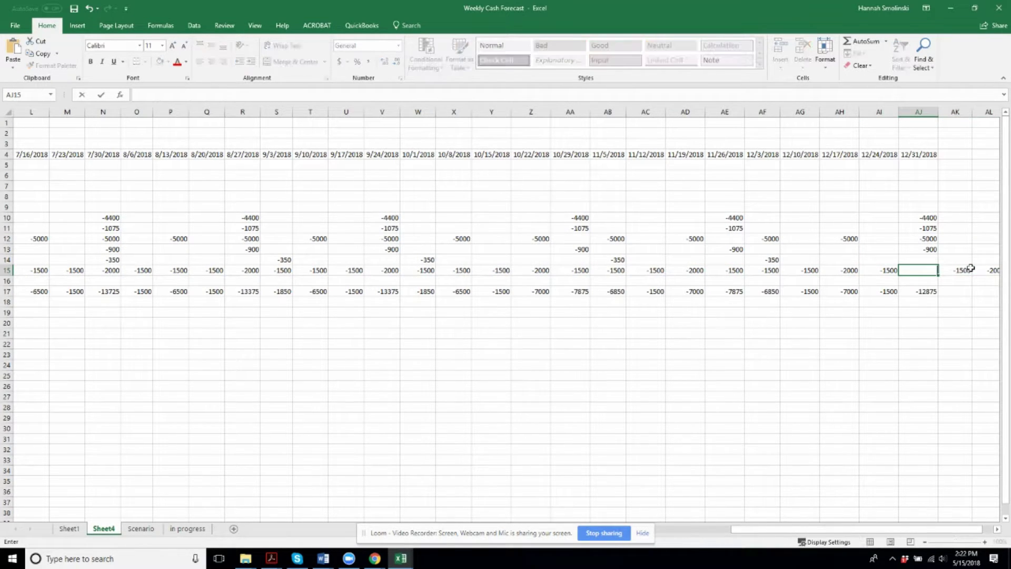
key("Right")
key("BackSpace")
key("Right")
key("BackSpace")
key("Left")
key("Left")
key("Left")
key("ctrl+c")
key("Right")
key("ctrl+v")
Step: Apply a top border to the Total expenses row from 5/14/2018 through 12/31/2018
left_click_drag(885, 291, 109, 292)
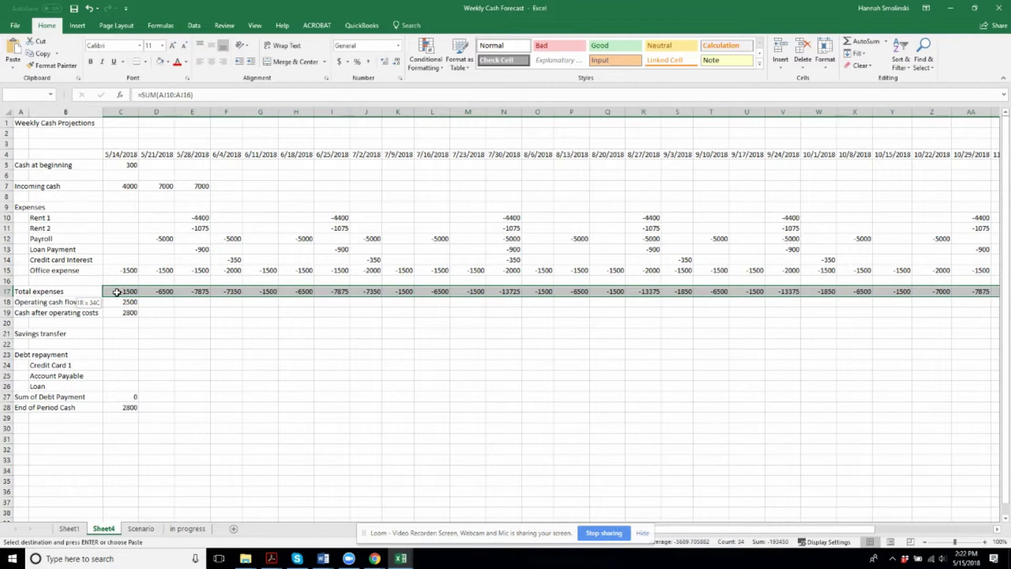
left_click(146, 62)
left_click(181, 260)
left_click(192, 384)
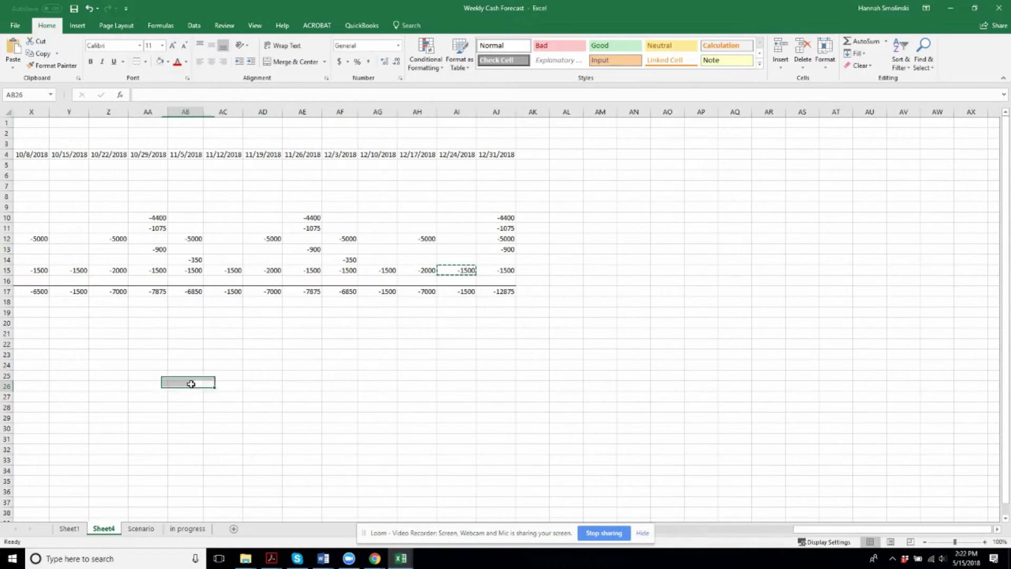
Step: Look over the Total expenses row back to the formula in C17 for the week of 5/14/2018
key("Left")
key("Left")
key("Left")
key("Left")
key("Left")
key("Left")
key("Left")
key("Left")
key("Left")
key("Left")
key("Left")
key("Left")
key("Left")
key("Left")
key("Left")
key("Left")
key("Left")
key("Left")
key("Left")
key("Left")
key("Left")
key("Left")
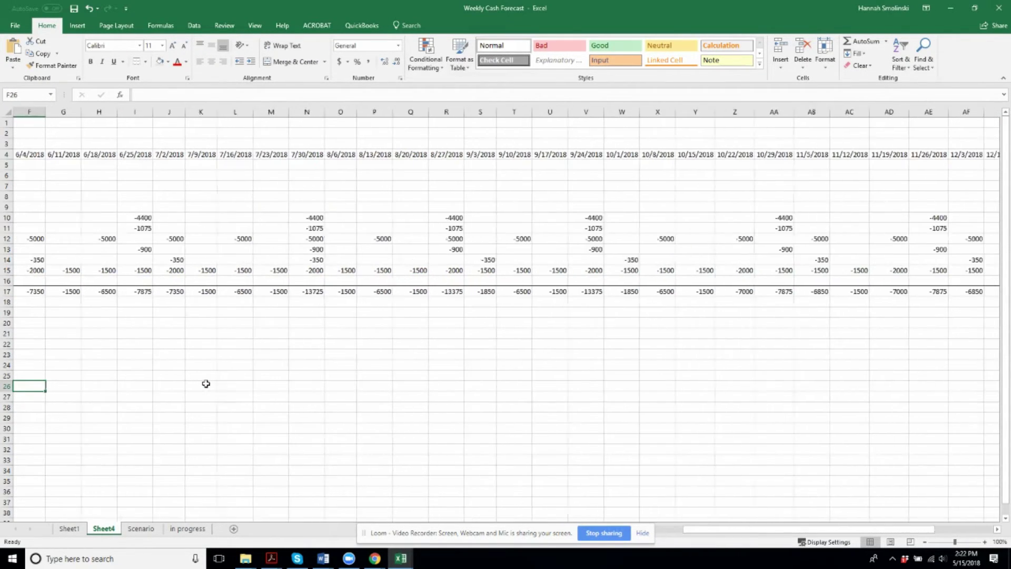
left_click(108, 292)
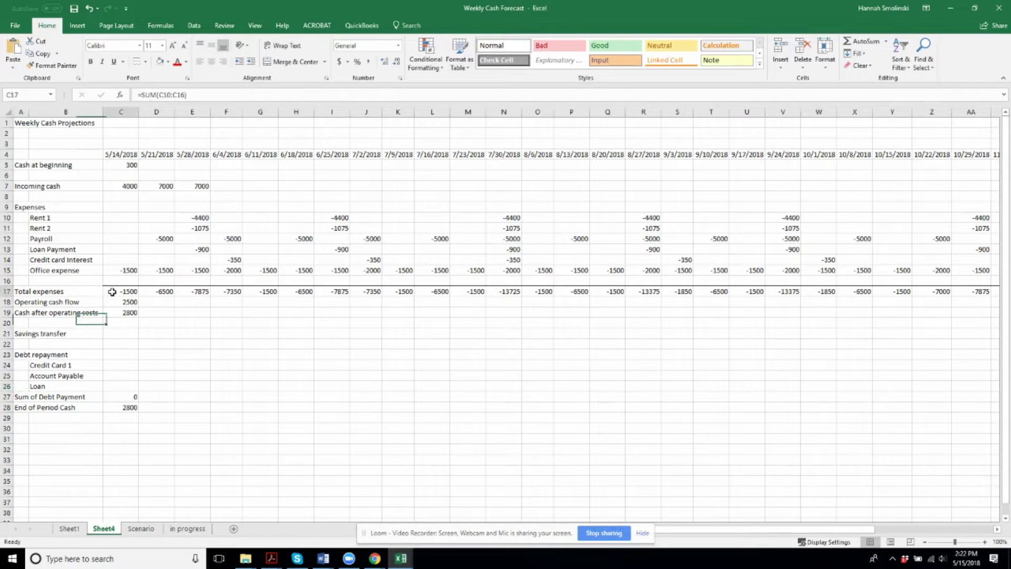
Step: Review the formulas for operating cash flow in C18 and cash after operating costs in C19
left_click(134, 301)
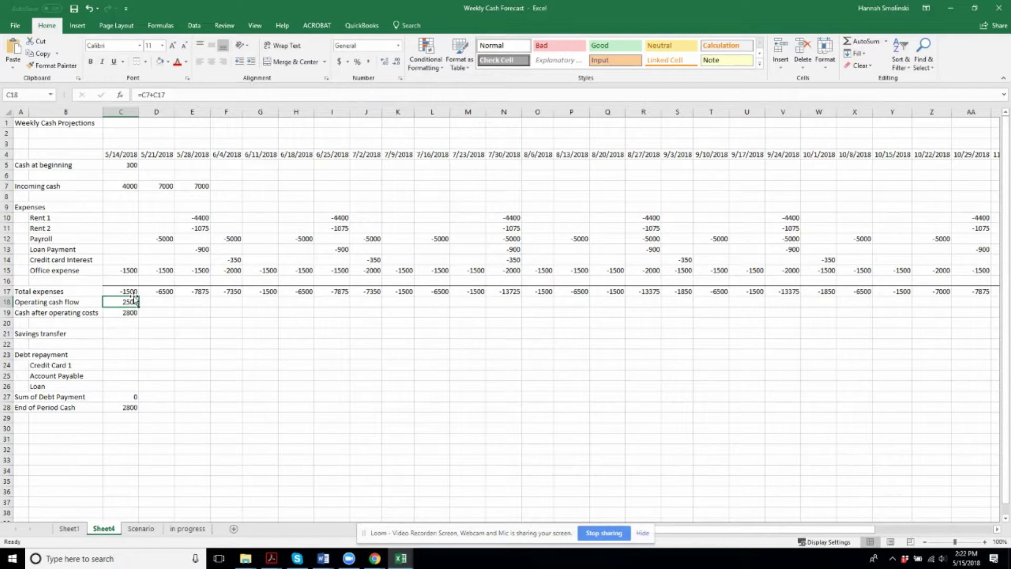
double_click(133, 301)
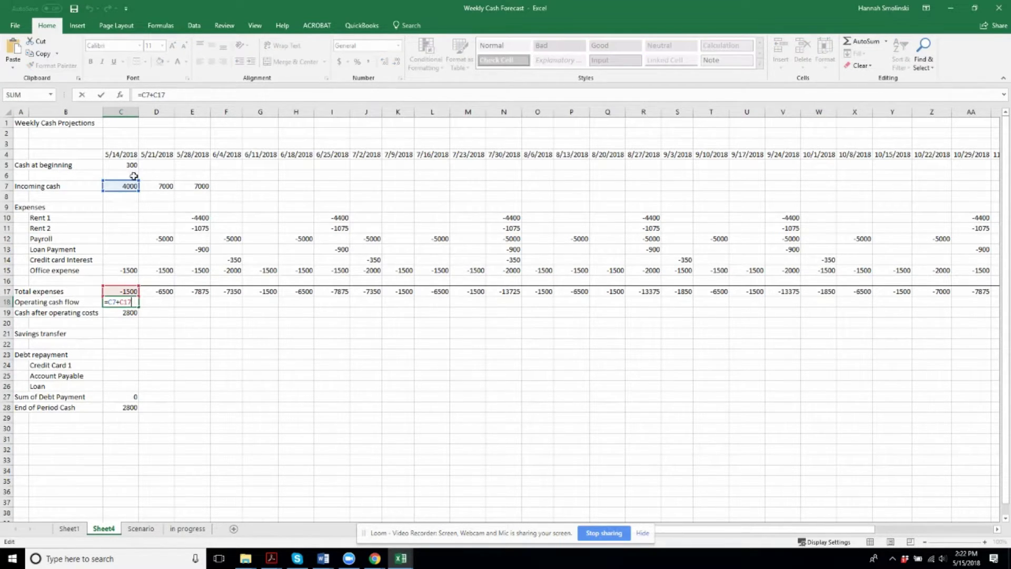
left_click(224, 303)
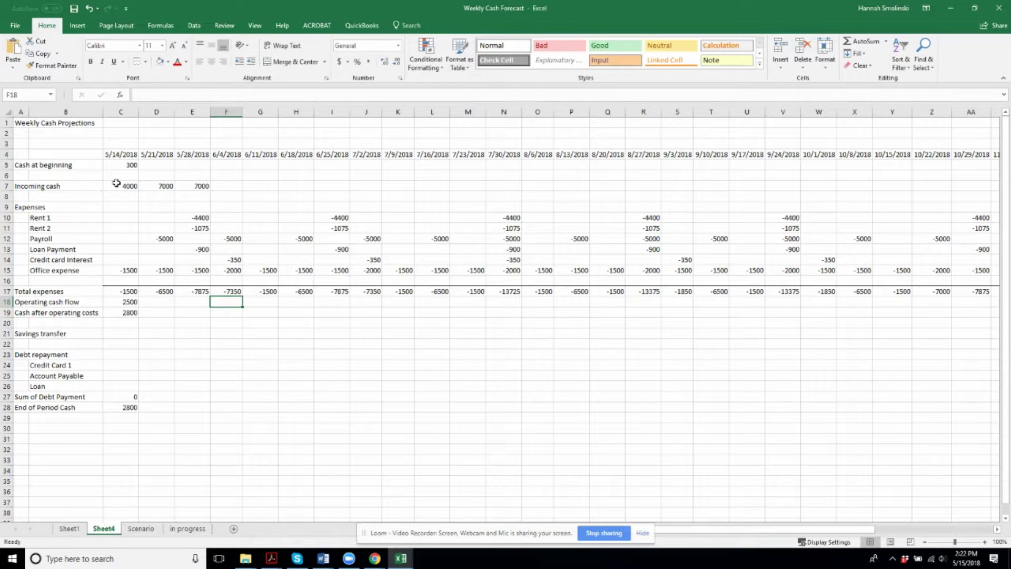
double_click(124, 312)
key("Return")
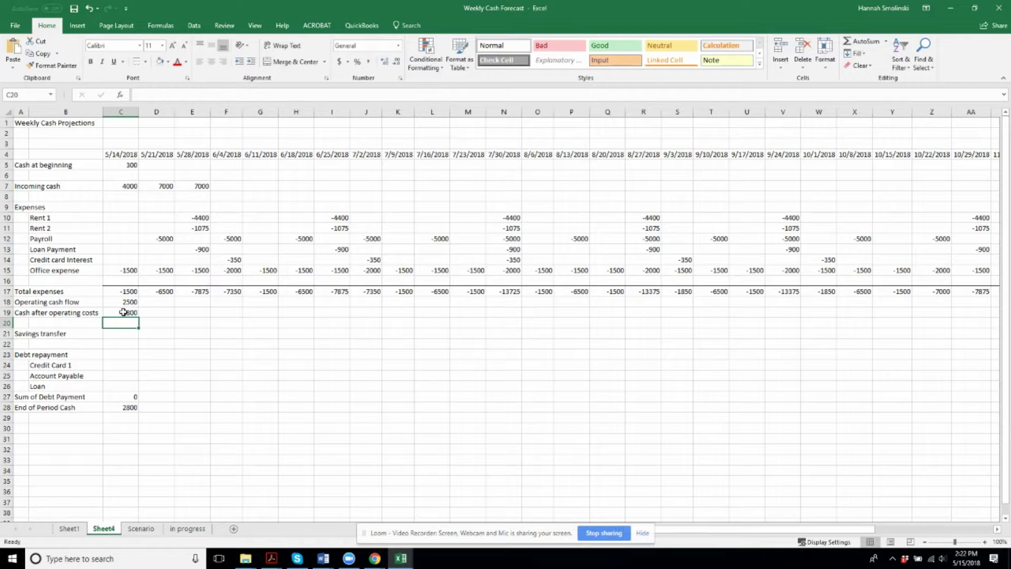
left_click(117, 184)
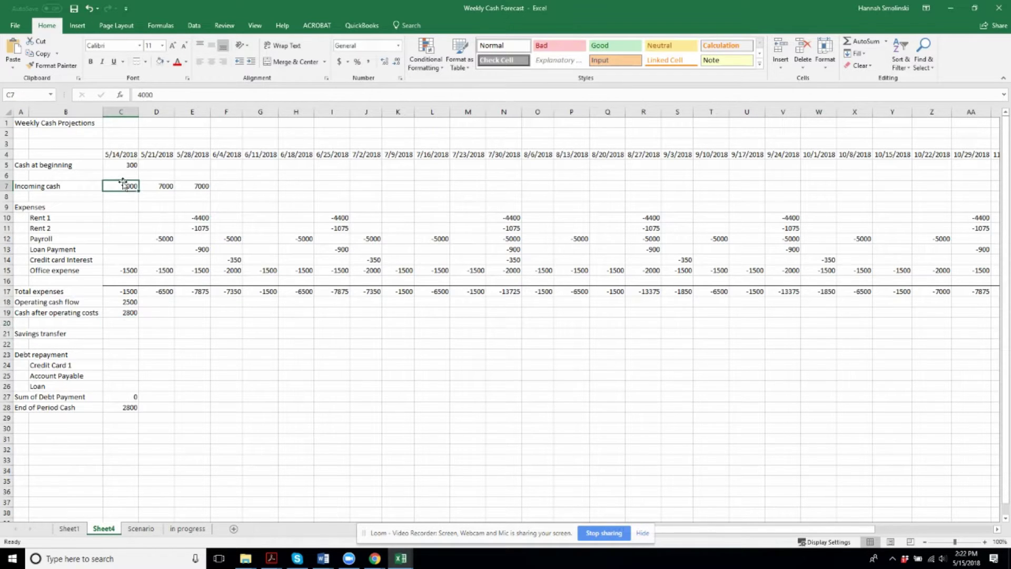
left_click(122, 272)
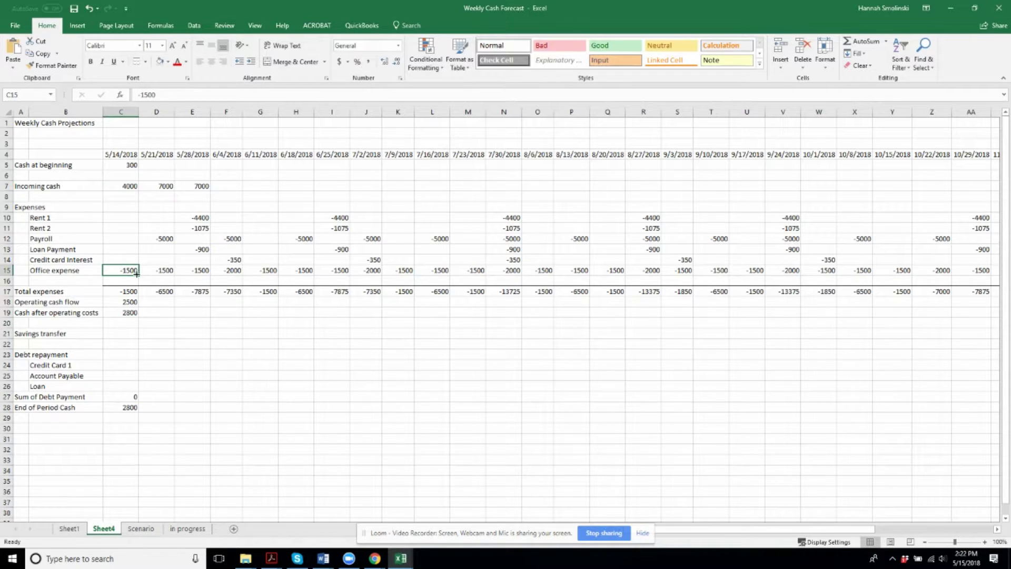
left_click(127, 302)
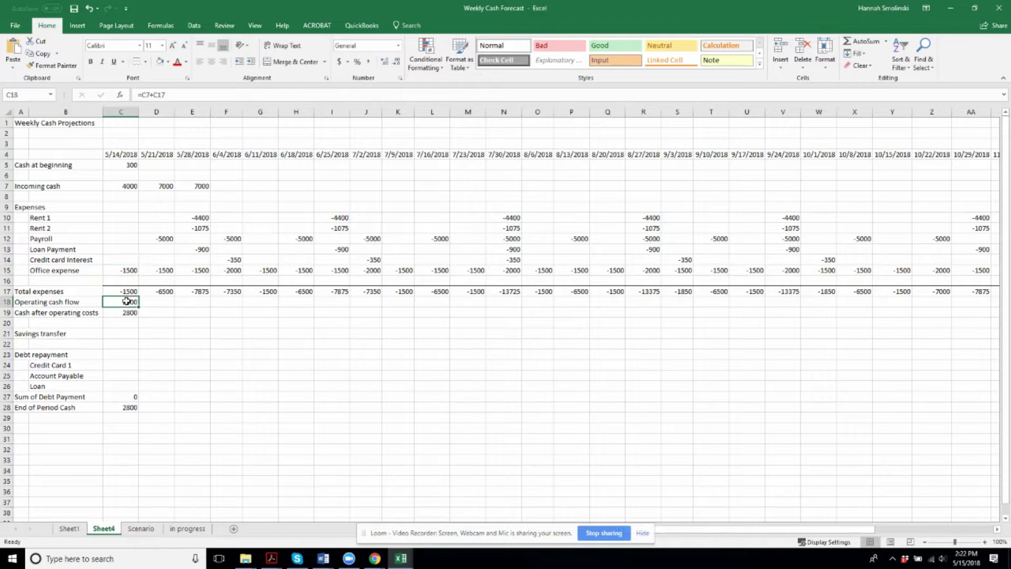
type("=C7+C17")
key("Return")
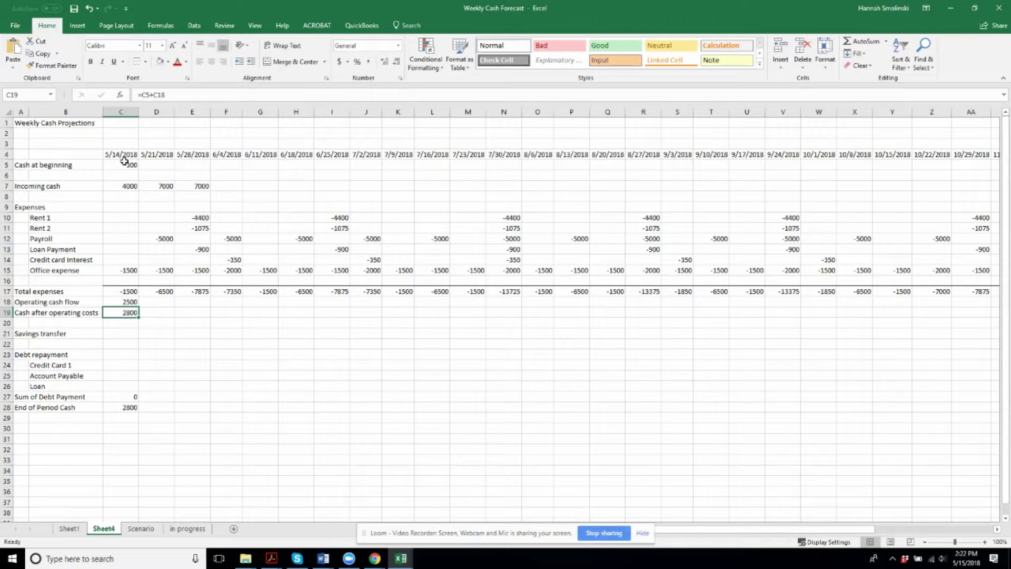
Step: Enter a savings transfer of -2000 for the week of 5/14/2018
left_click(125, 334)
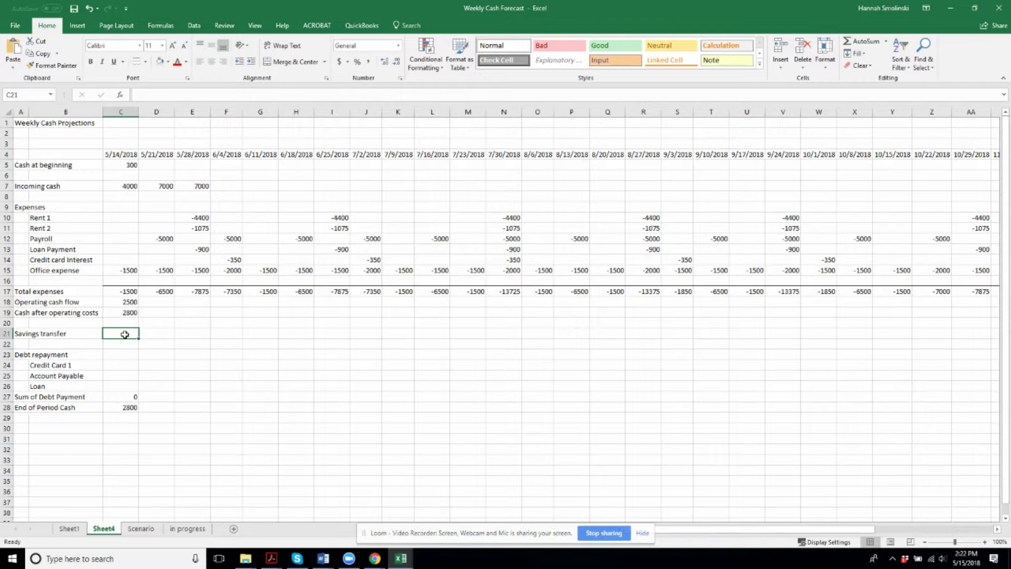
type("-")
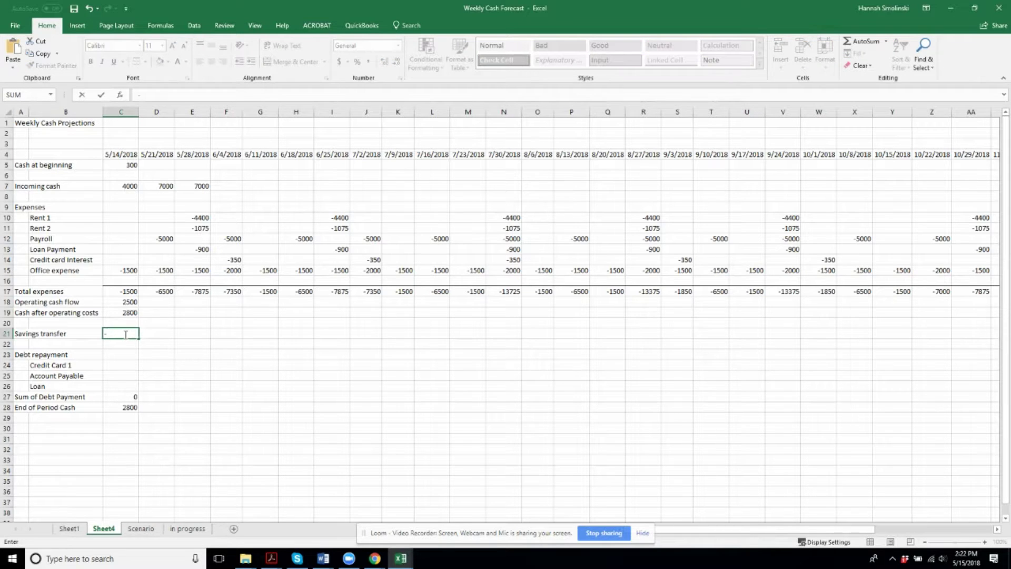
type("2000")
key("Return")
left_click(228, 343)
left_click(185, 403)
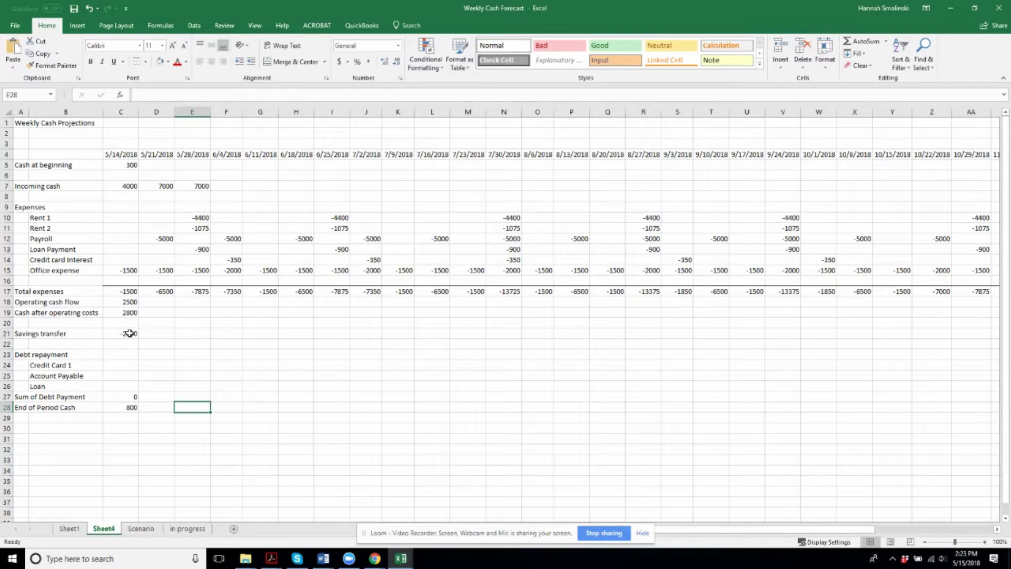
Step: Add a section heading "Balances" in A30, below End of Period Cash
left_click(46, 437)
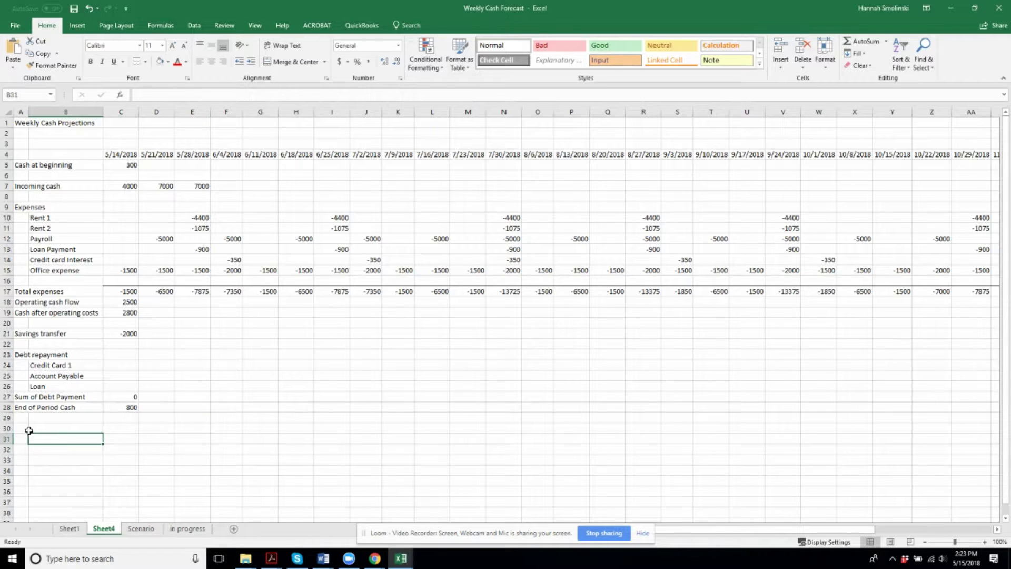
left_click(22, 428)
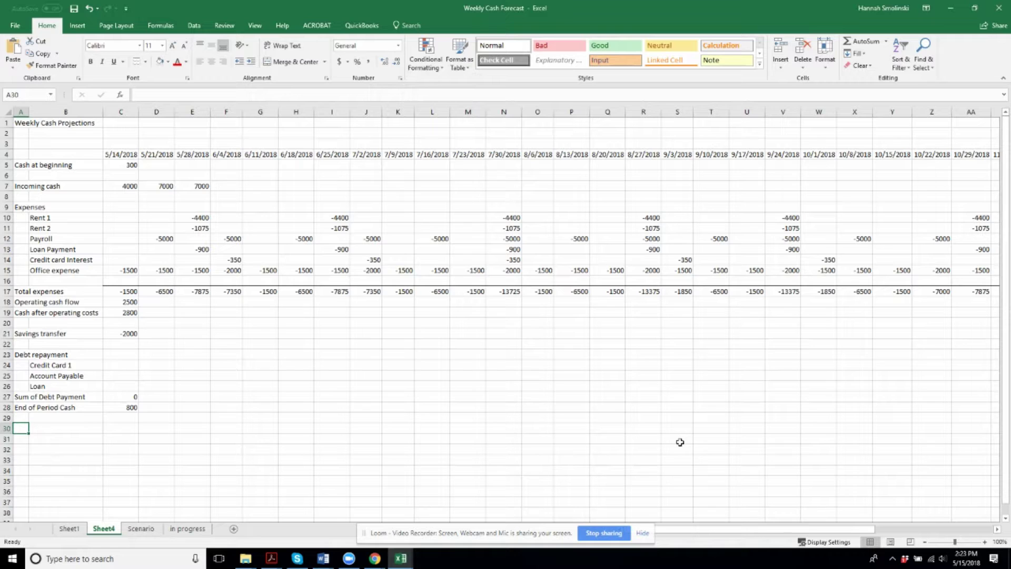
type("Bal")
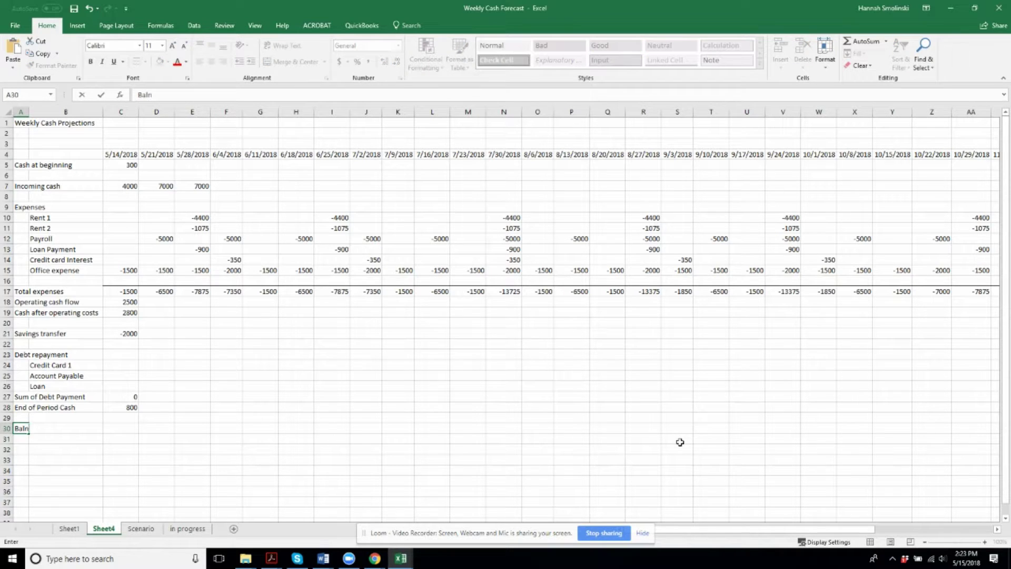
type("ances")
key("Return")
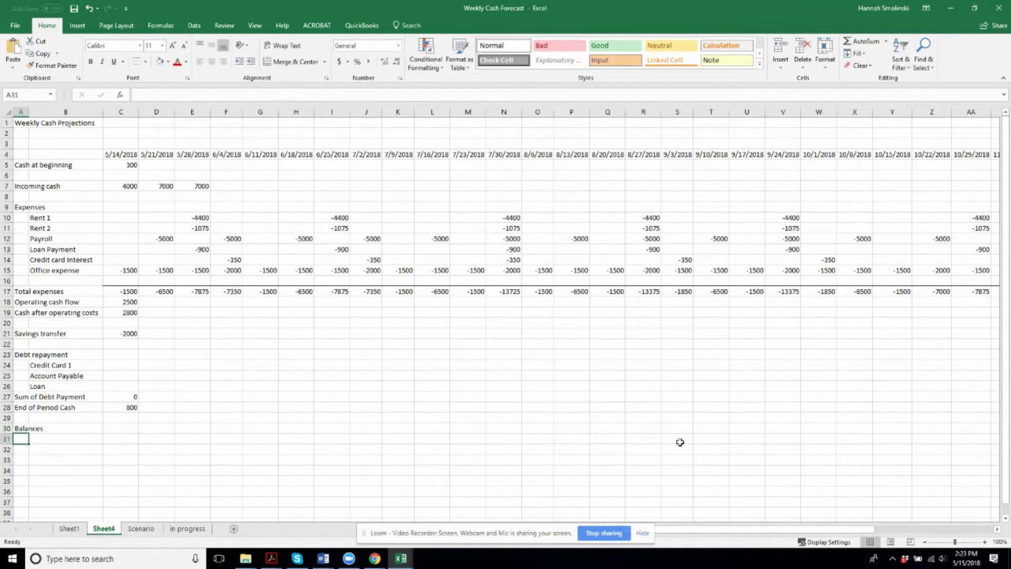
Step: List Credit Card 1, Accounts Payable, Loan and Savings in B31:B34 under the Balances heading
key("Right")
type("Cre")
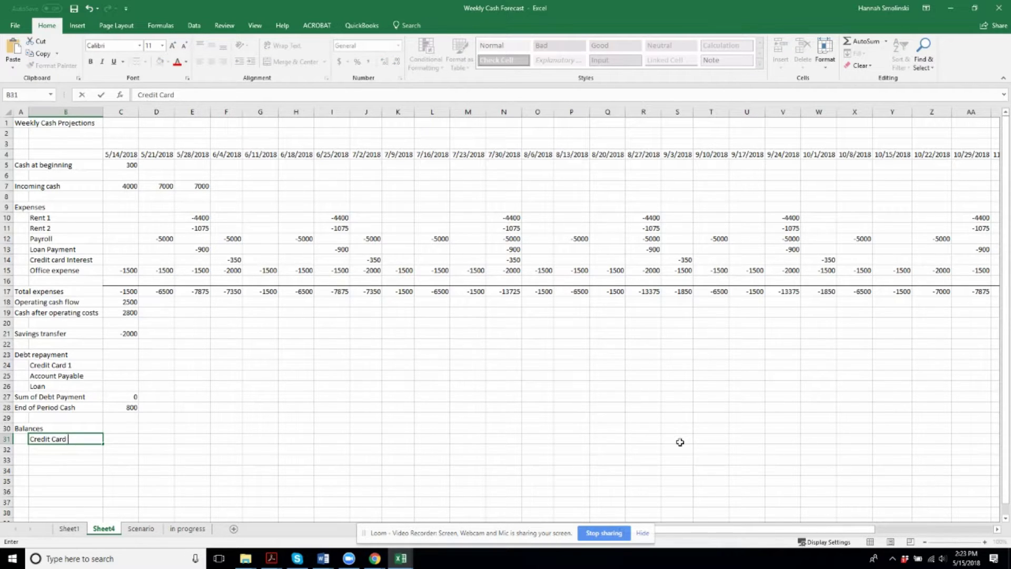
type("dit Card 1")
key("Return")
type("Accounts Pay")
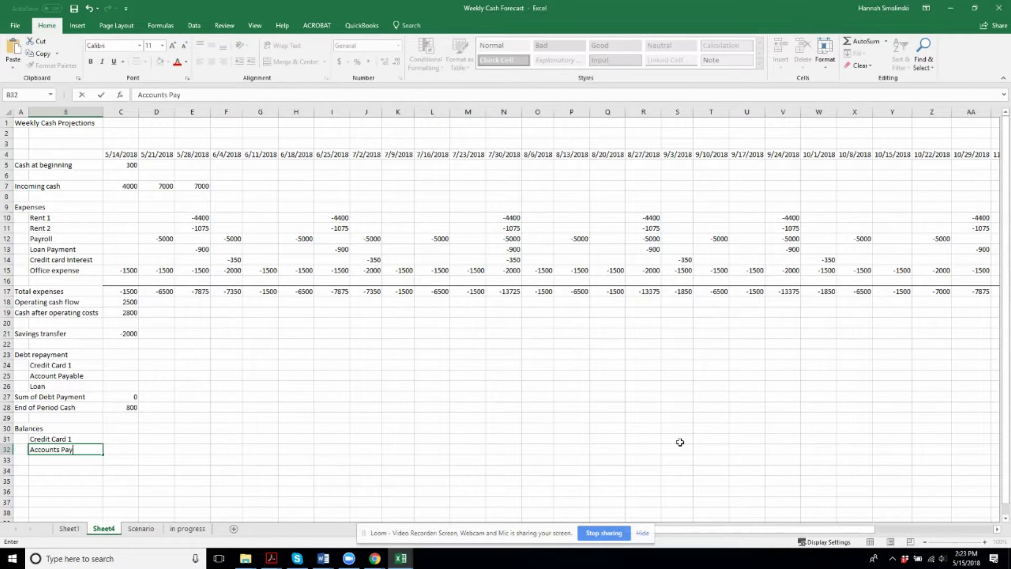
type("able")
key("Return")
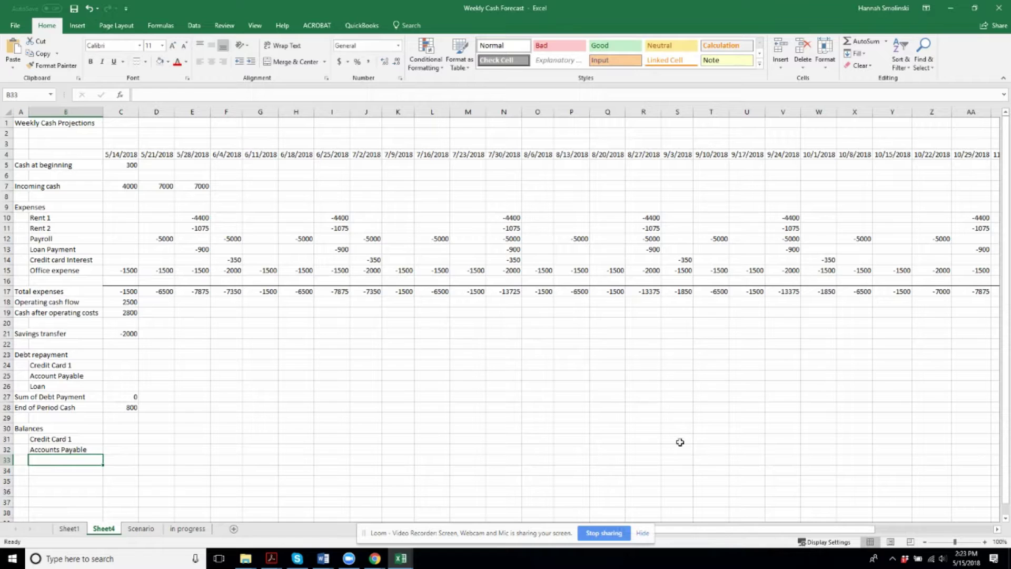
type("Loan")
key("Return")
type("Savings")
key("Return")
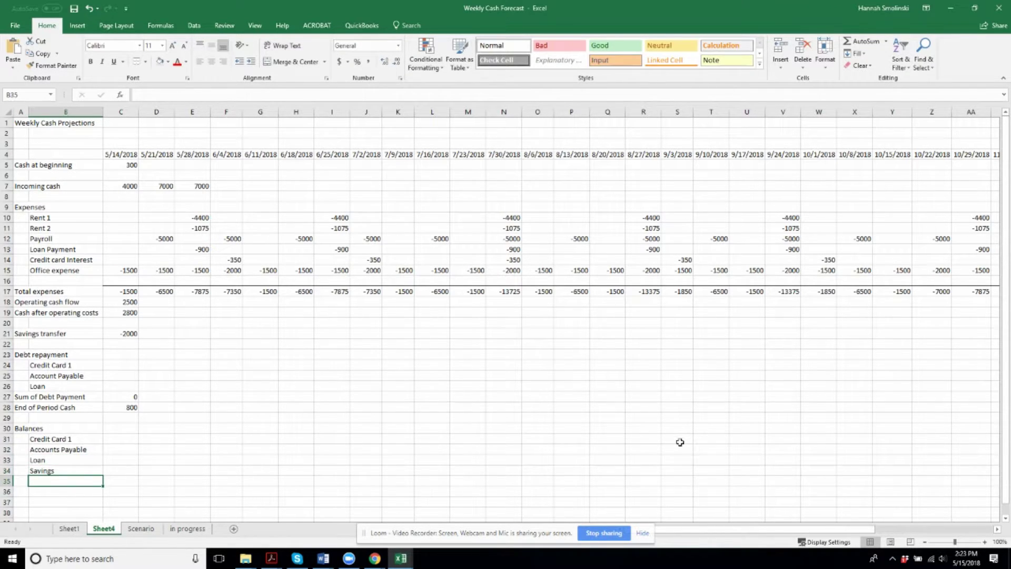
Step: Enter the Credit Card 1 balance in C31 as =-22500+C24, linking it to the credit card repayment
left_click(122, 440)
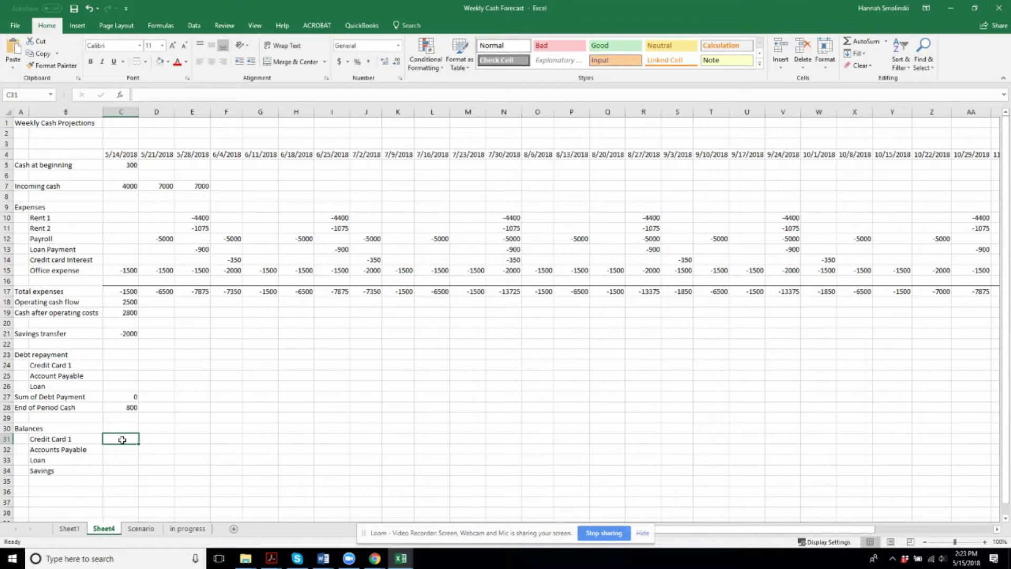
type("=")
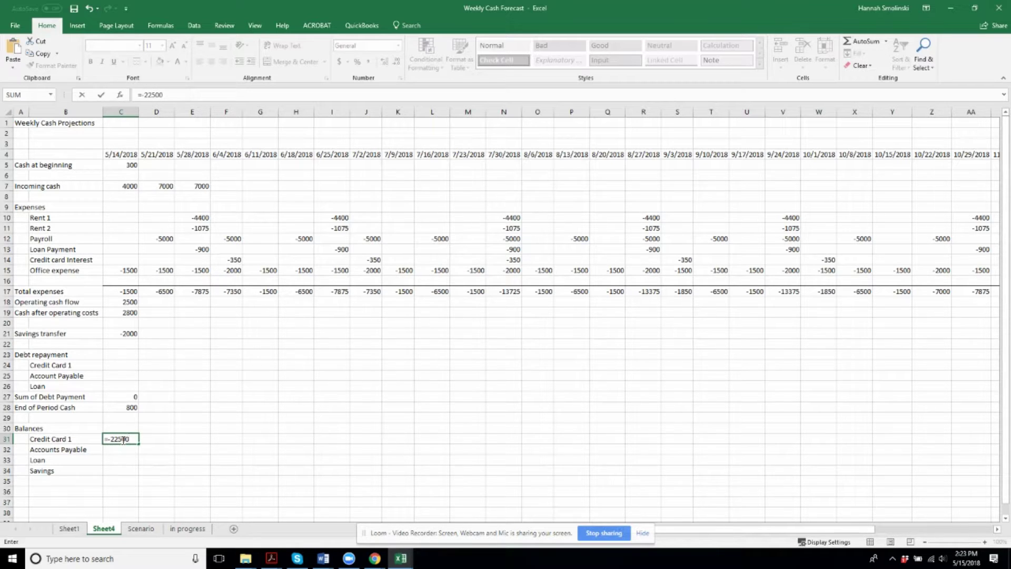
type("-22500")
key("Return")
left_click(122, 440)
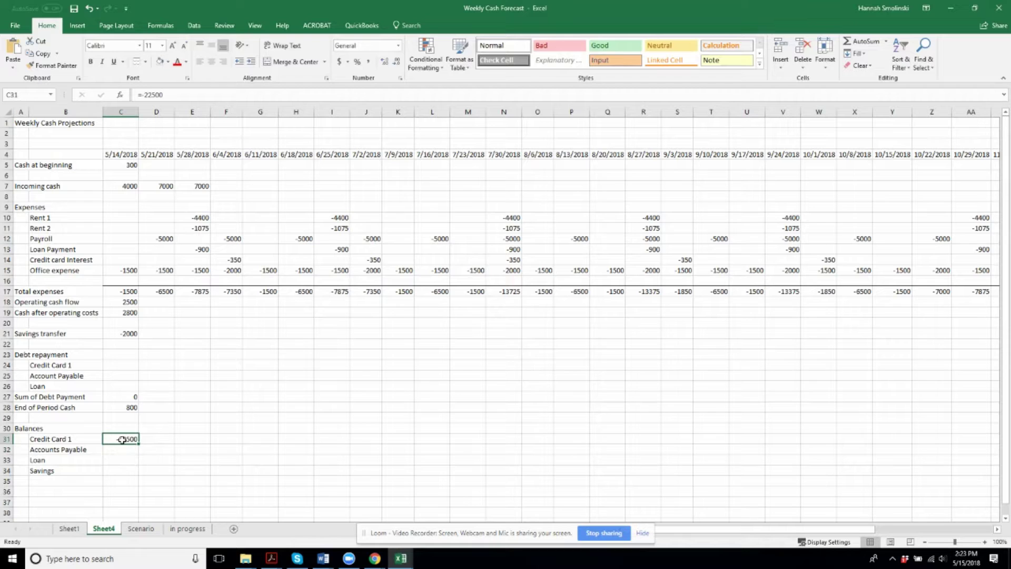
double_click(123, 440)
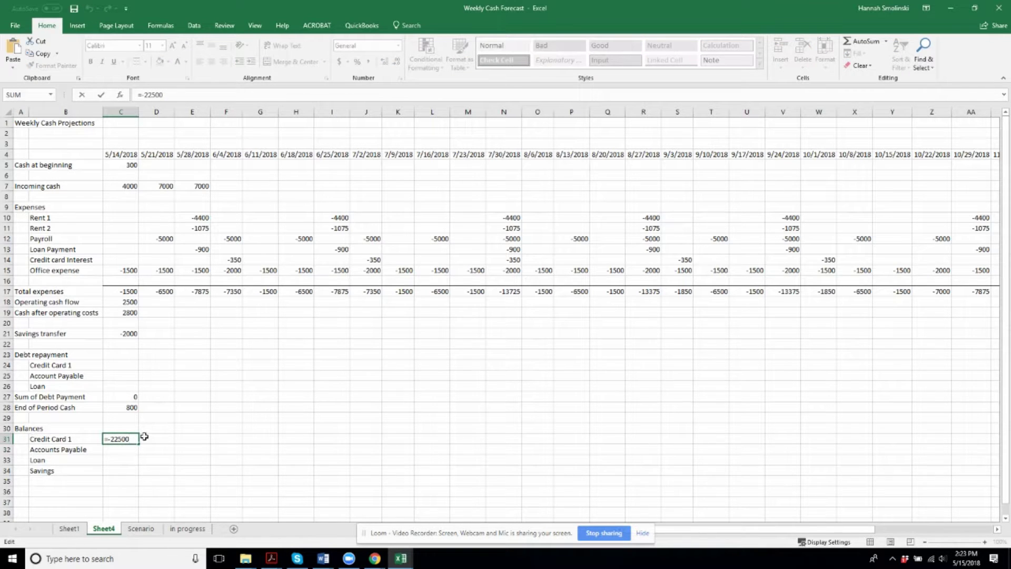
type("+")
left_click(131, 365)
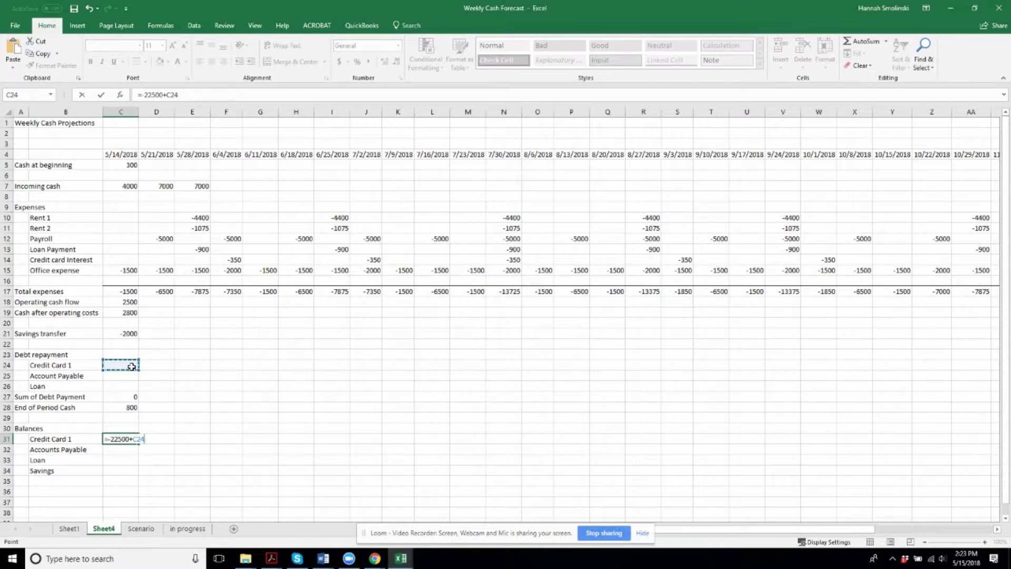
key("Return")
Step: Enter a Credit Card 1 repayment of -500 for 5/14/2018 and check the card balance in C31
left_click(132, 366)
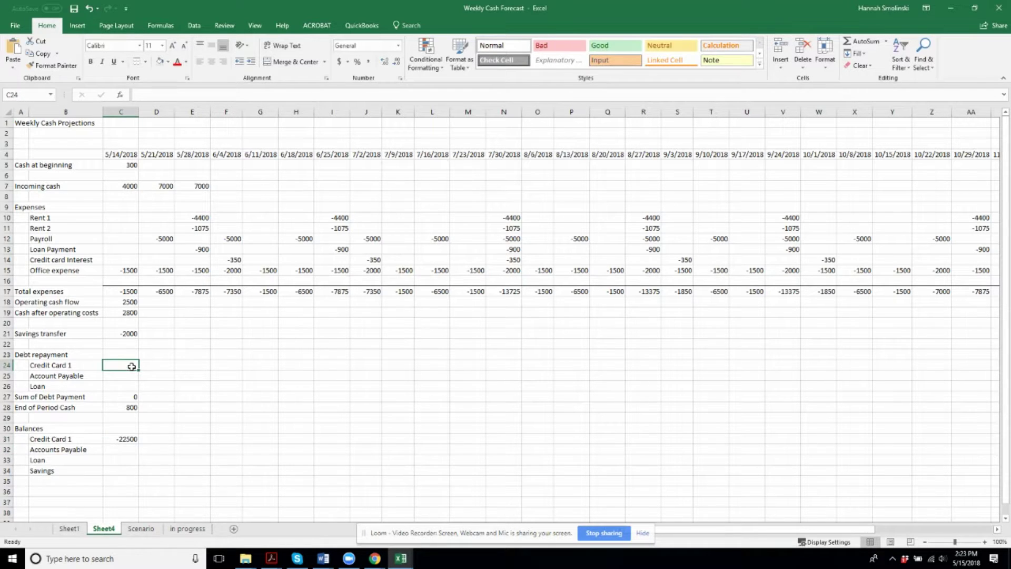
type("-500")
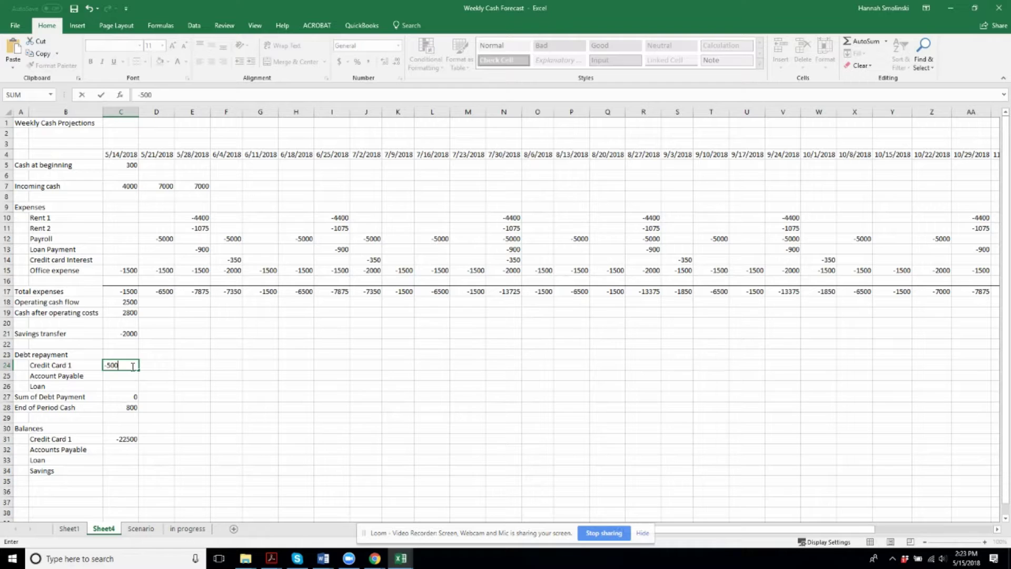
key("Return")
left_click(131, 440)
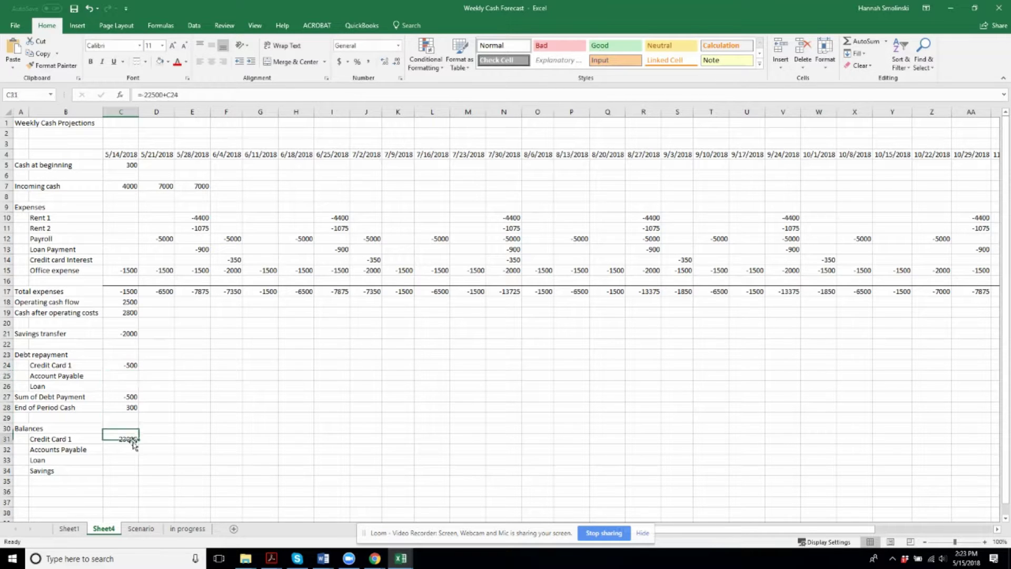
Step: Change the Credit Card 1 balance formula in C31 to =-22500-C24 so the repayment reduces the debt
left_click(168, 96)
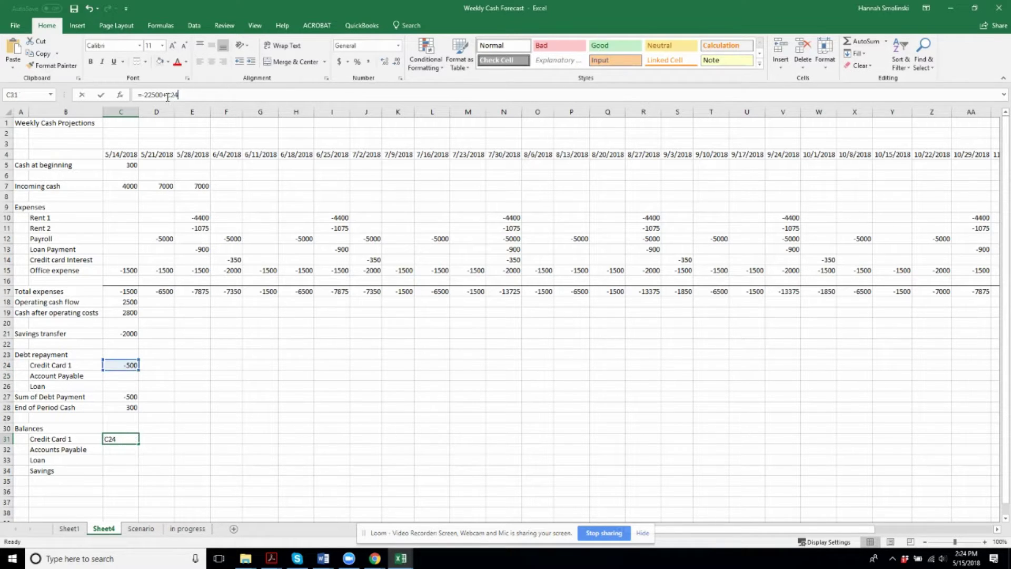
key("Return")
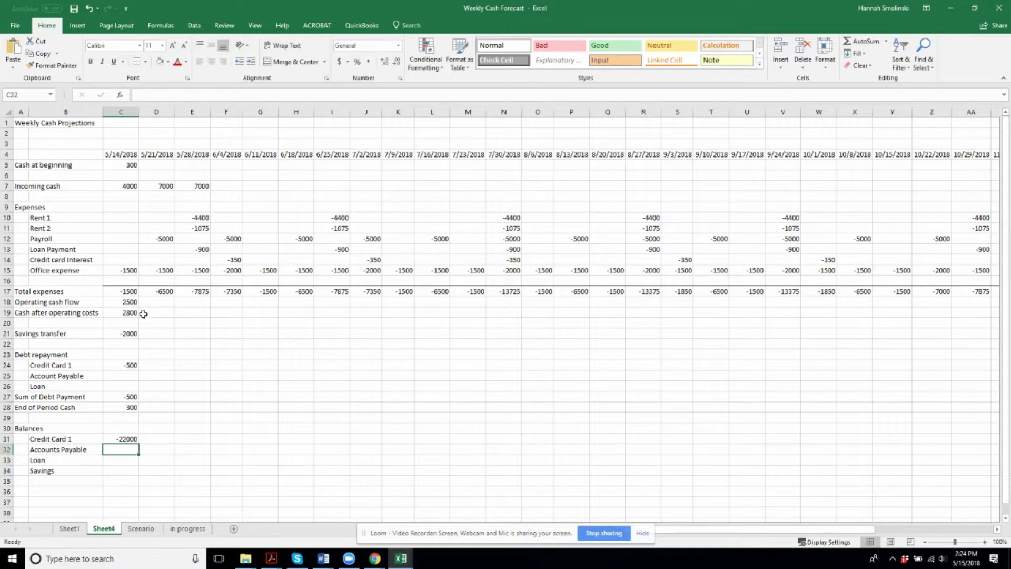
left_click(126, 438)
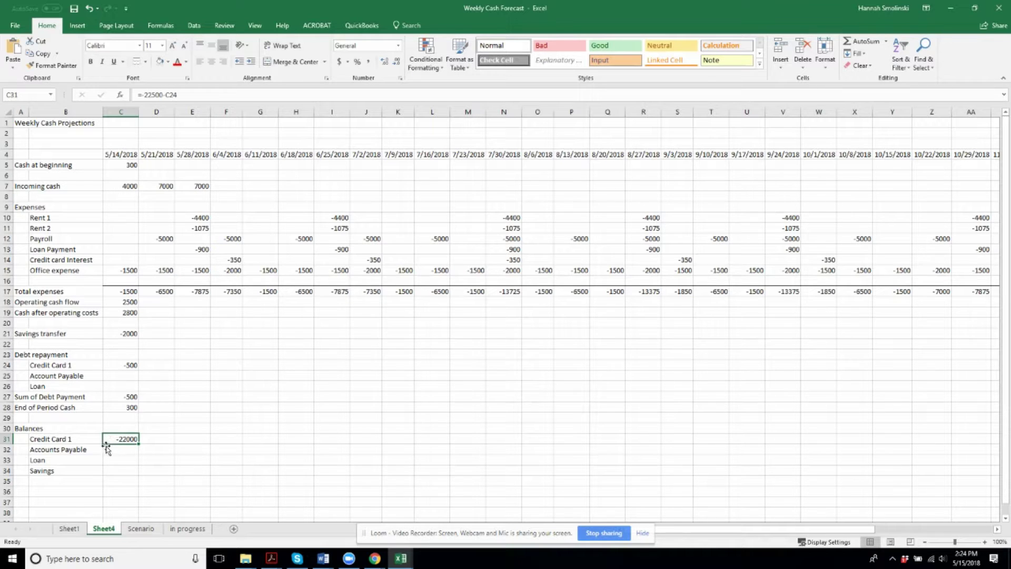
Step: Enter the 5/21/2018 Credit Card 1 balance in D31 as =C31-D24
left_click(154, 436)
type("=")
key("Left")
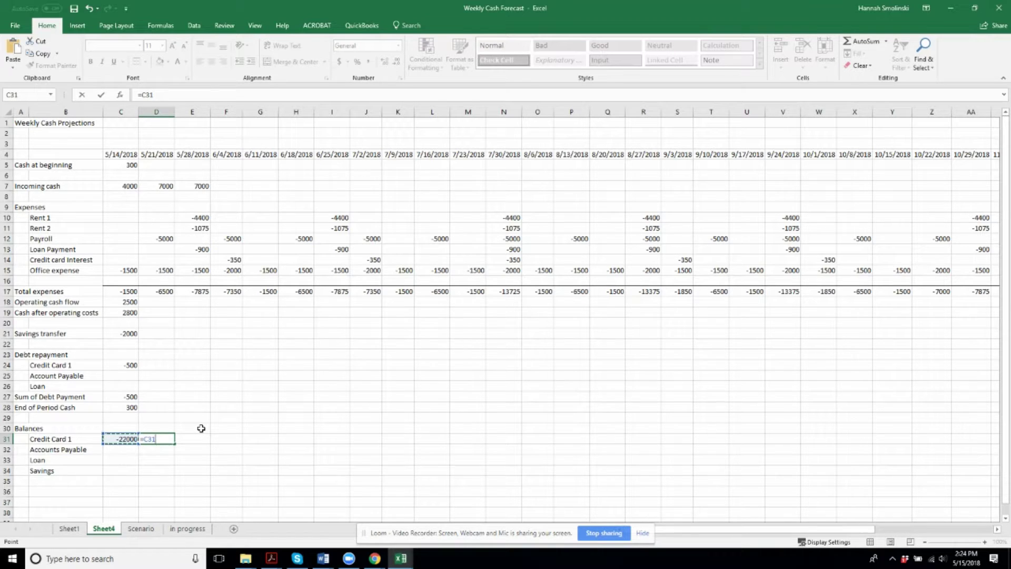
type("-")
left_click(159, 366)
key("Return")
Step: Fill the Credit Card 1 balance formula from D31 across row 31 through 12/31/2018
left_click(152, 440)
left_click_drag(177, 446, 900, 437)
left_click_drag(745, 531, 554, 520)
left_click(296, 439)
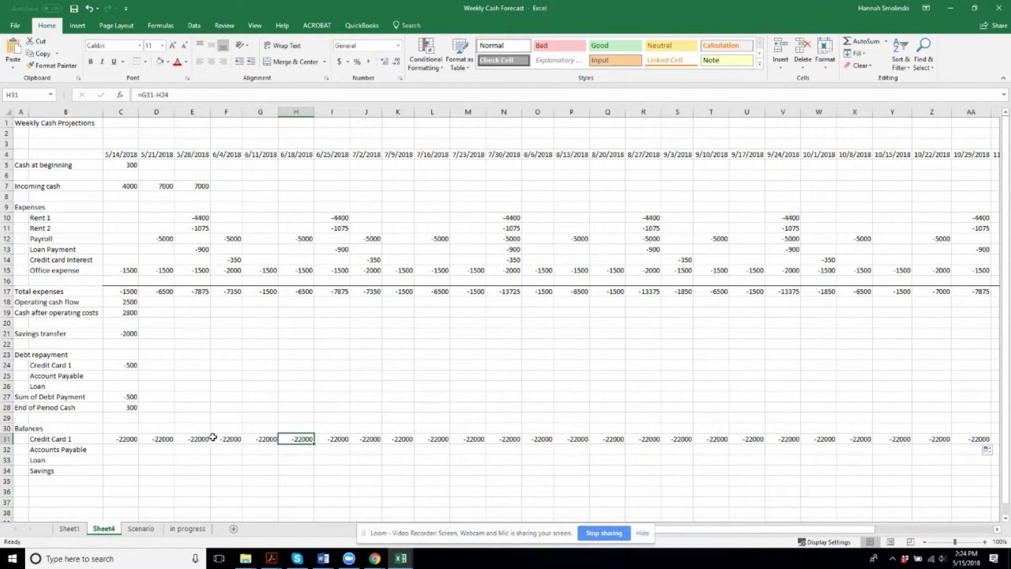
Step: Test the balance formulas with a Credit Card 1 repayment of -10000 for 6/11/2018 in G24, and clear the entry again
left_click(253, 364)
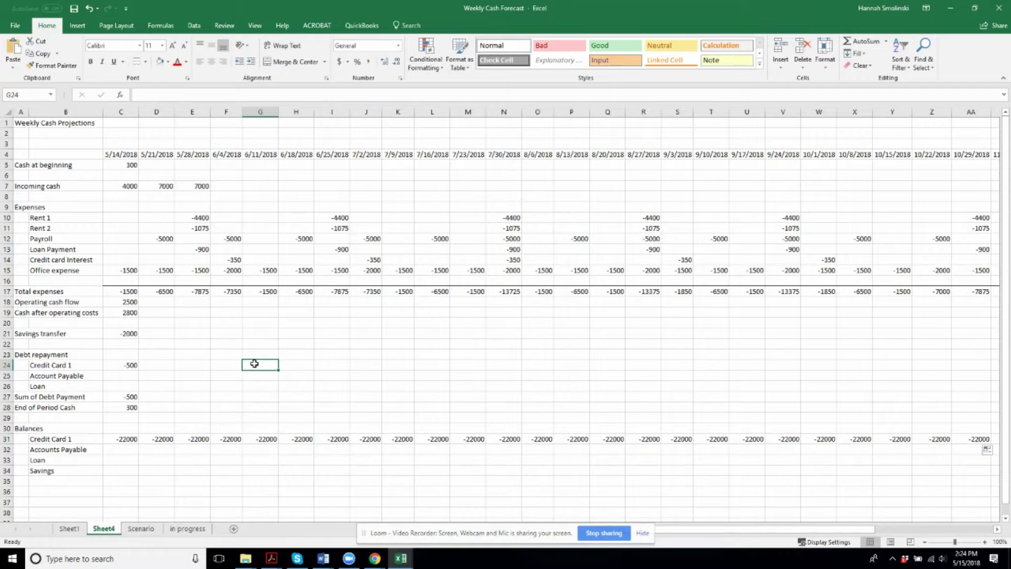
type("100")
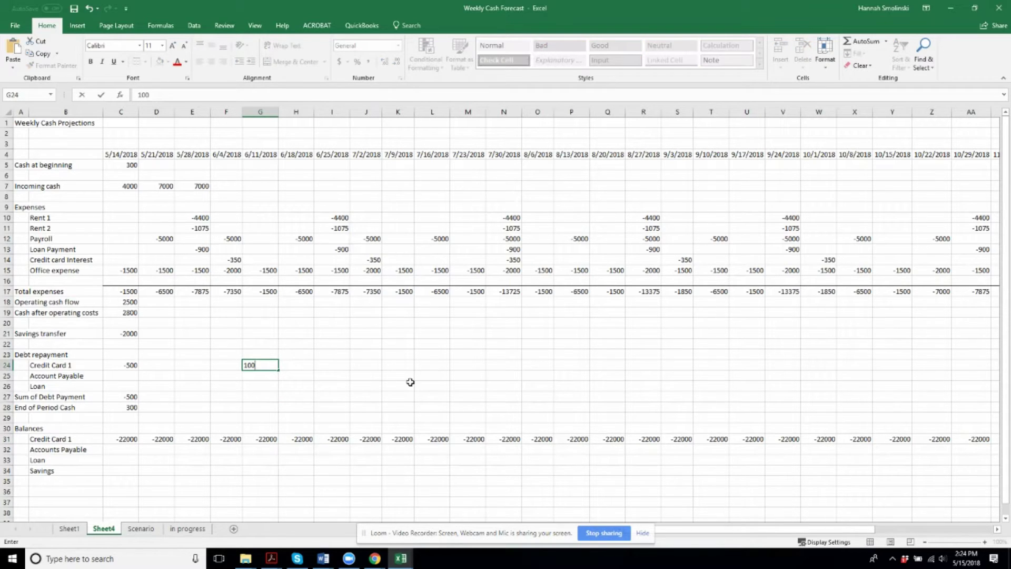
type("-10000")
key("Return")
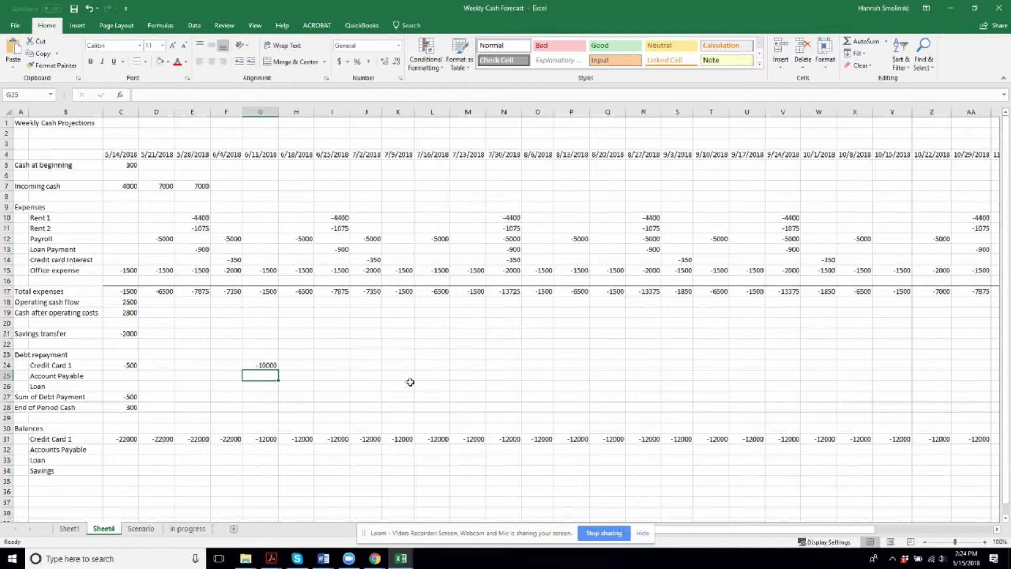
left_click(263, 366)
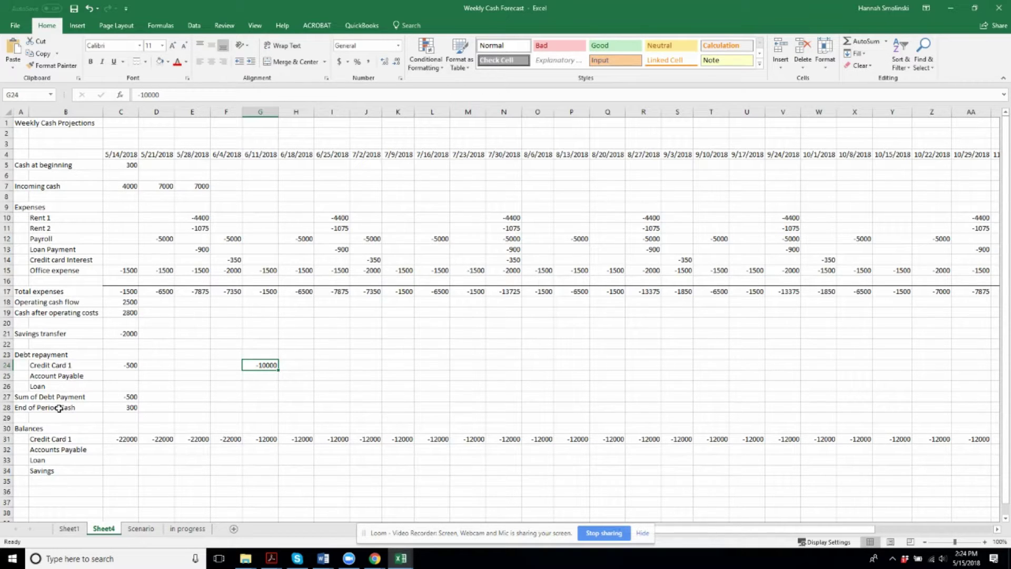
left_click(27, 417)
left_click(20, 408)
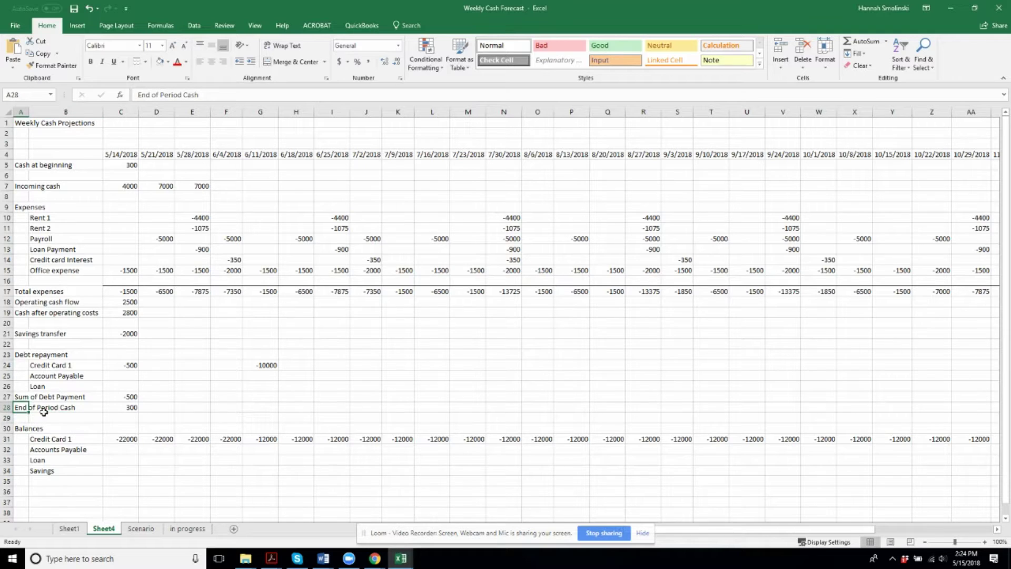
left_click(265, 365)
key("Delete")
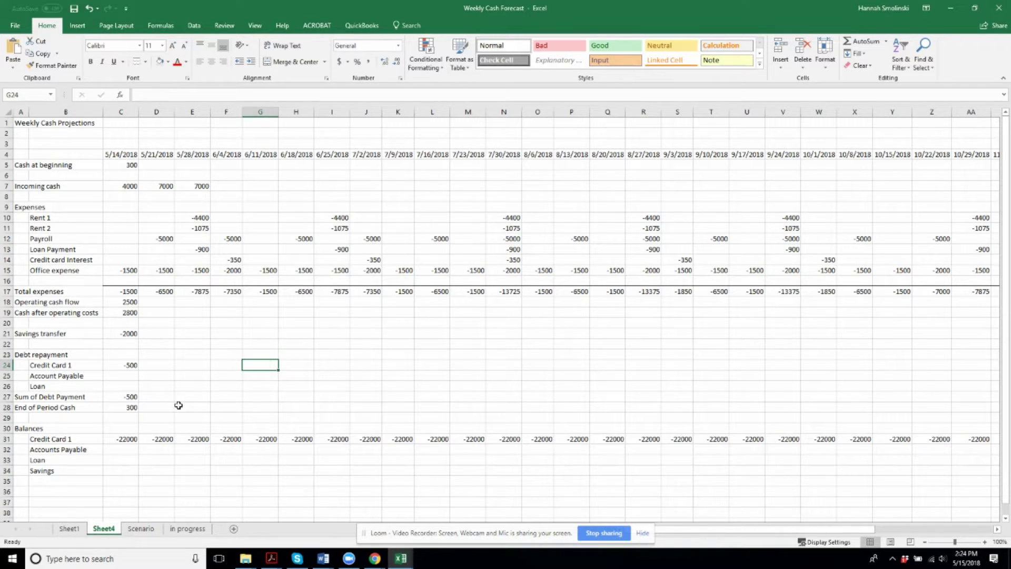
Step: Fill the Operating cash flow formula from C18 across row 18 through 12/31/2018 and check the copied formula in AI18
left_click(153, 304)
left_click(127, 300)
left_click_drag(139, 307, 874, 340)
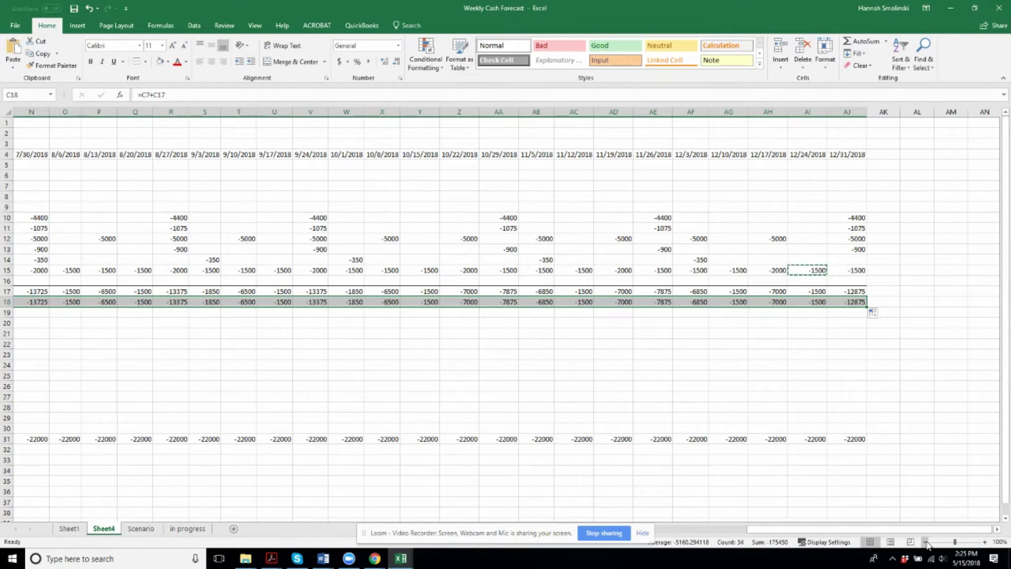
double_click(809, 302)
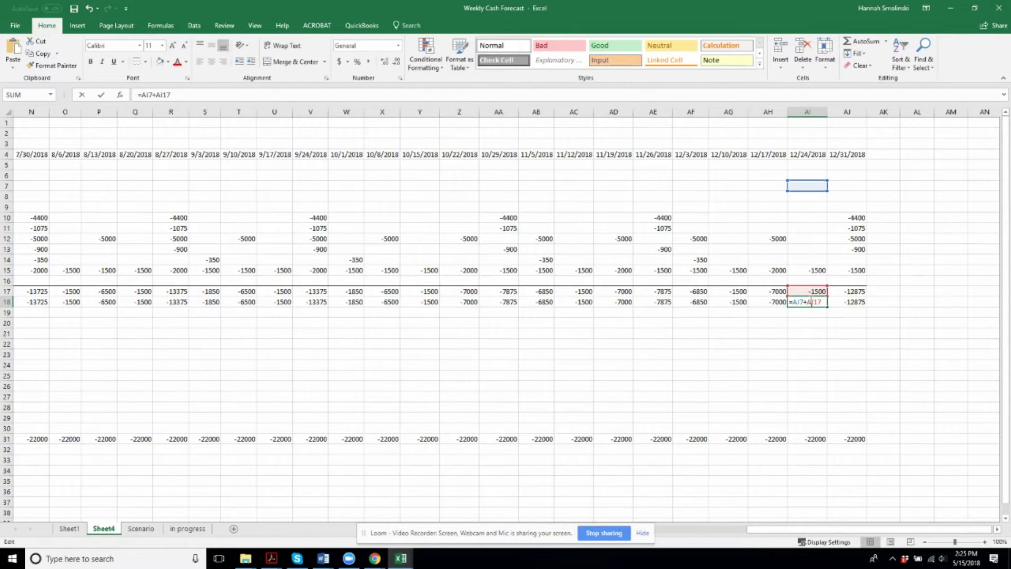
key("Return")
left_click_drag(832, 529, 714, 532)
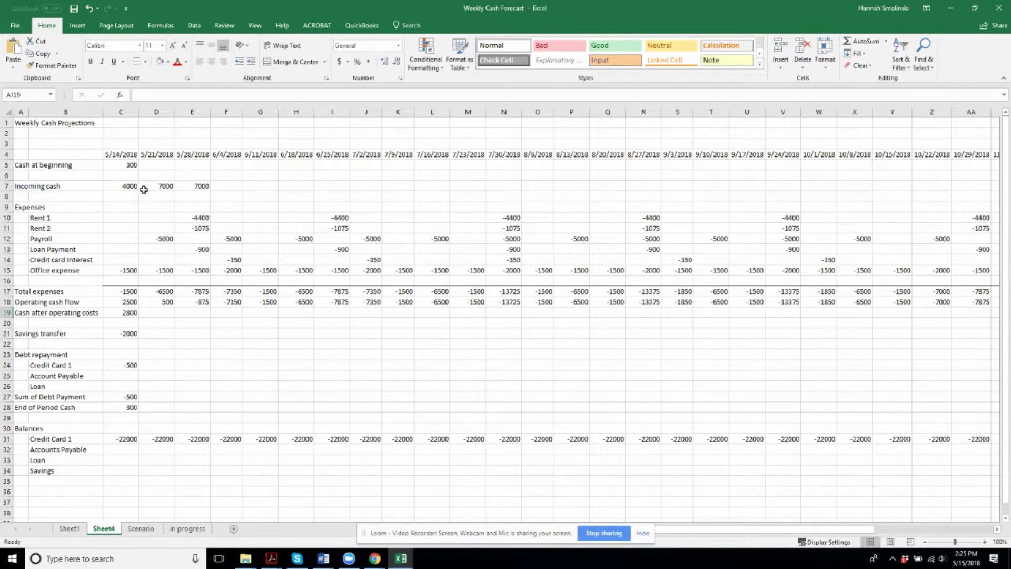
Step: Fill the Cash after operating costs formula from C19 across row 19 through 12/31/2018
left_click(135, 312)
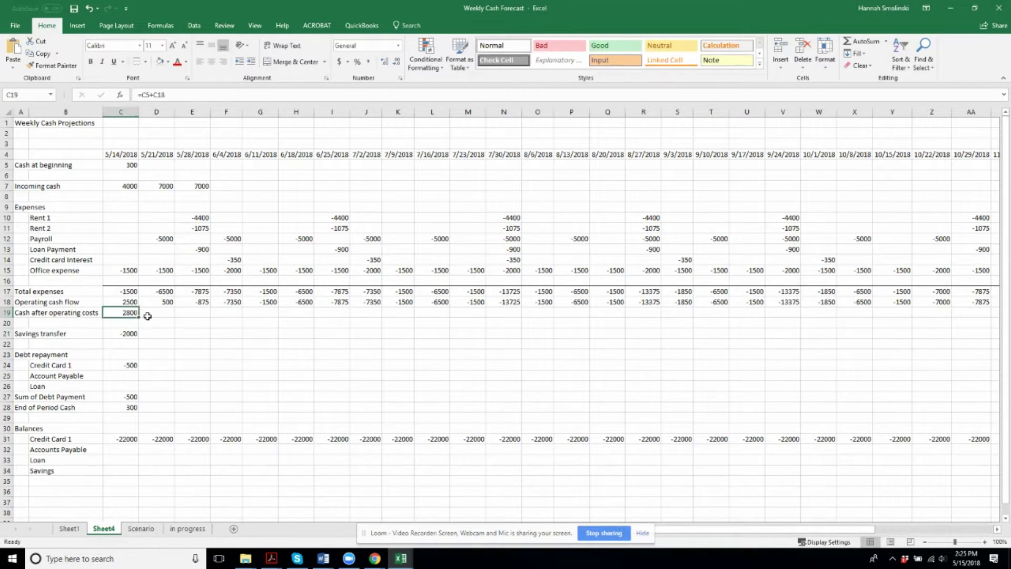
left_click_drag(139, 317, 945, 324)
key("Tab")
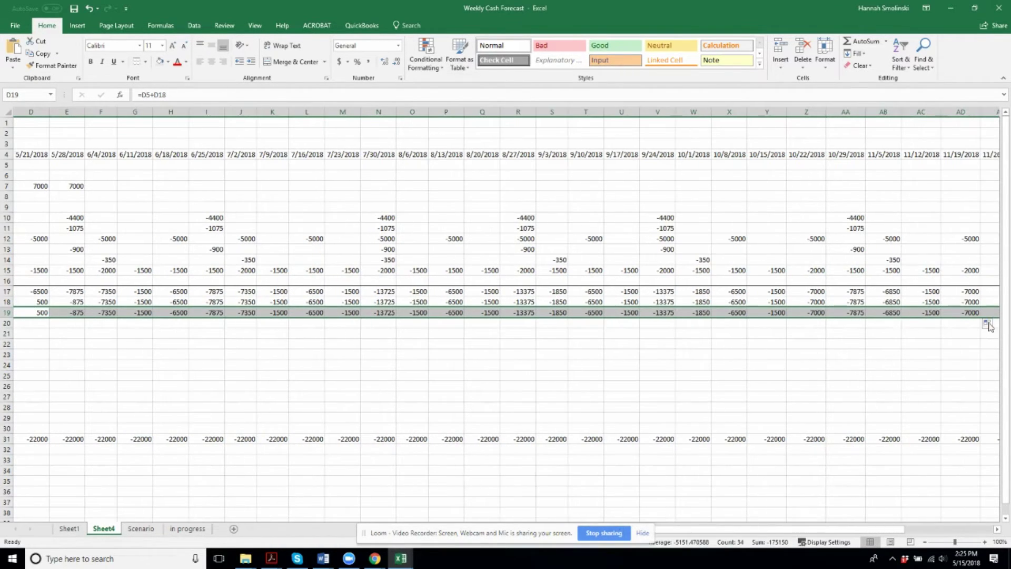
left_click_drag(791, 530, 640, 532)
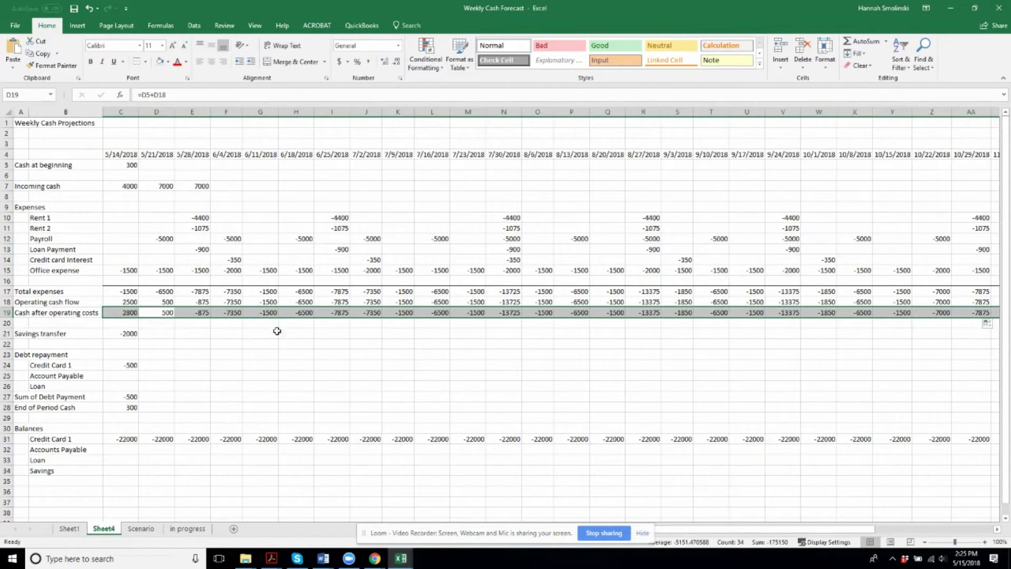
Step: Shade the End of Period Cash row 28 and the Cash at beginning row 5 light gray
left_click(61, 343)
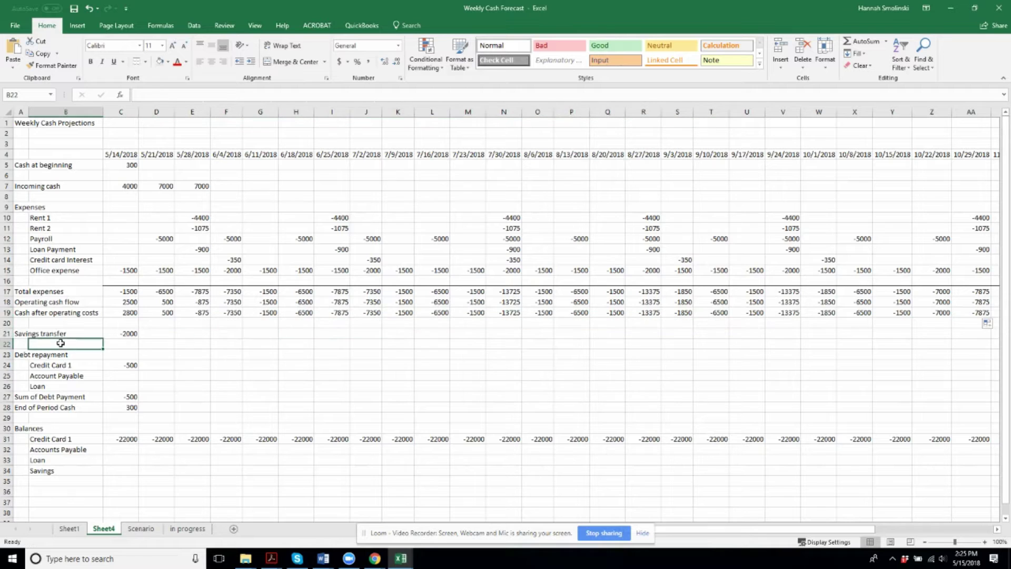
left_click(114, 441)
left_click(120, 409)
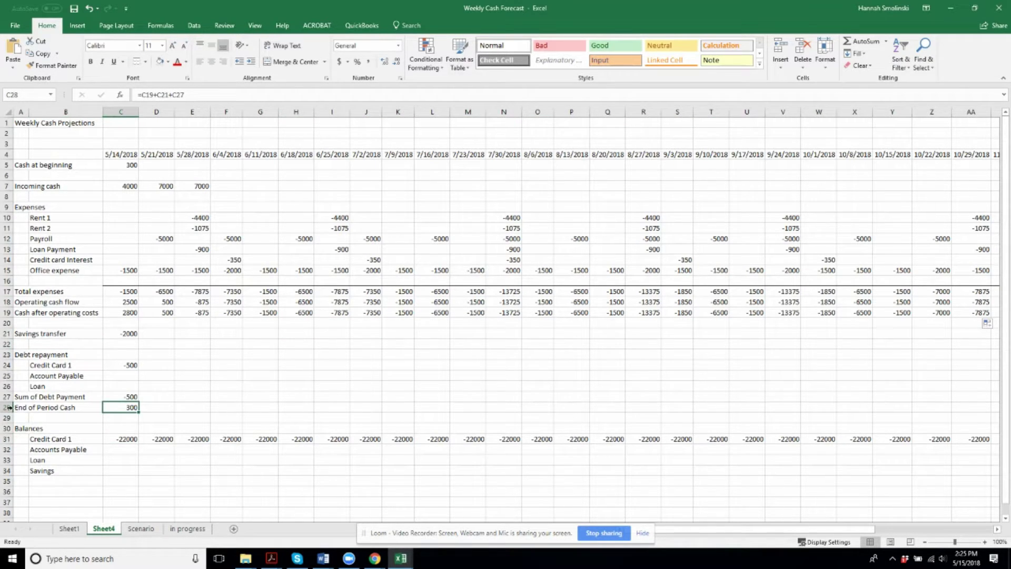
left_click(13, 408)
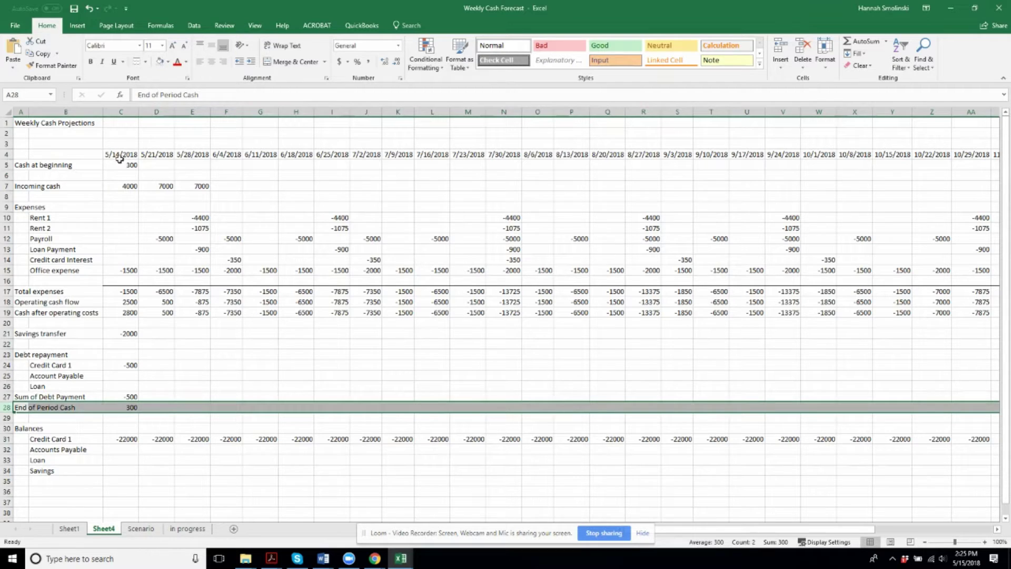
left_click(230, 355)
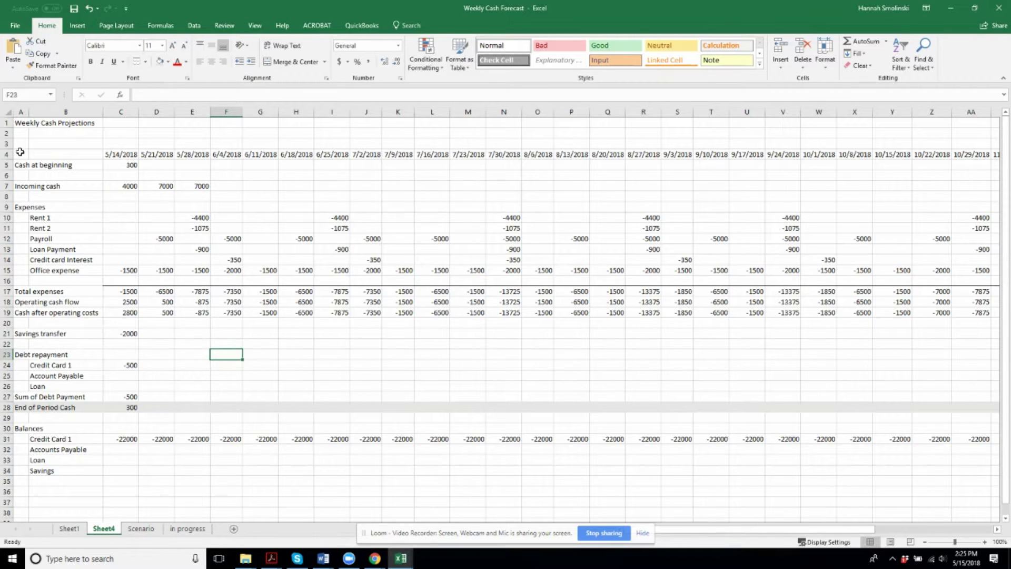
left_click(7, 165)
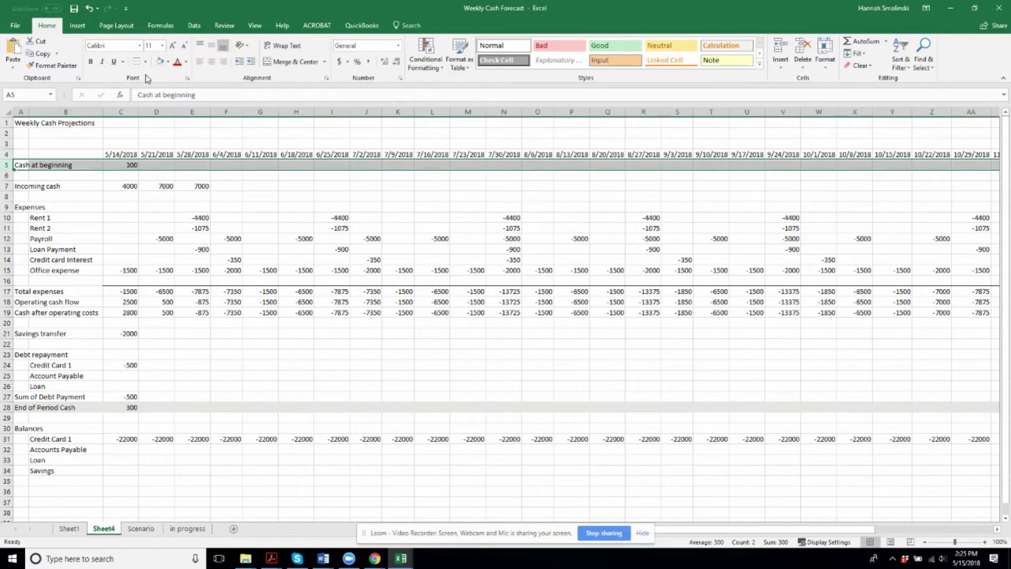
left_click(185, 155)
Step: Review the End of Period Cash formula in C28 and the Cash after operating costs formula in C19 that feeds it
left_click(168, 168)
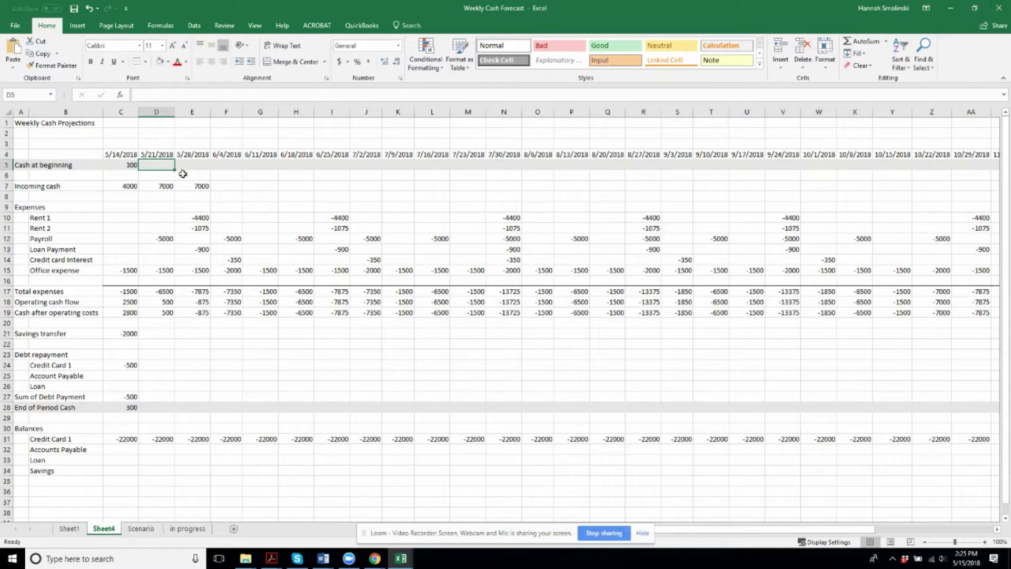
left_click(131, 410)
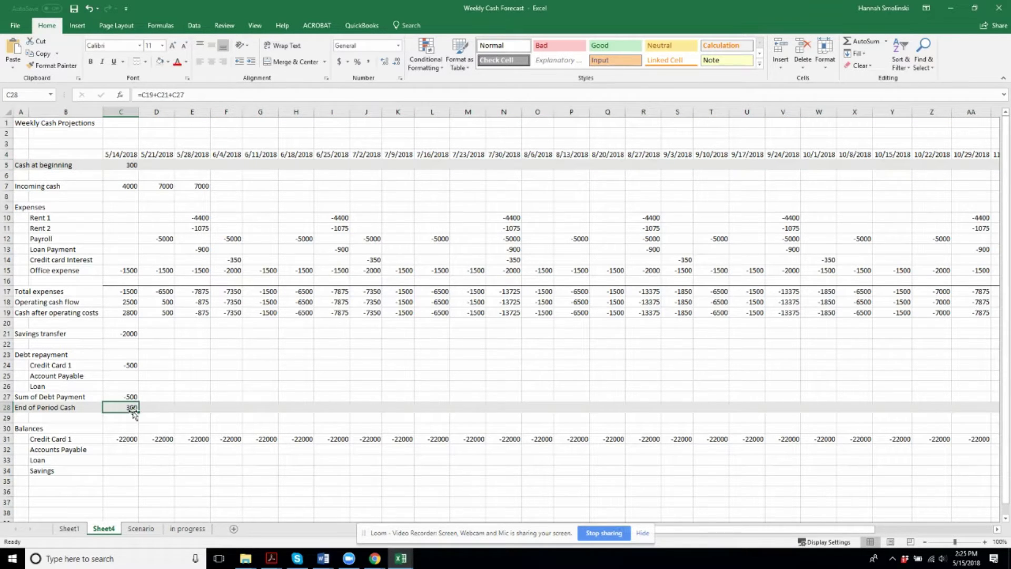
double_click(128, 408)
key("Return")
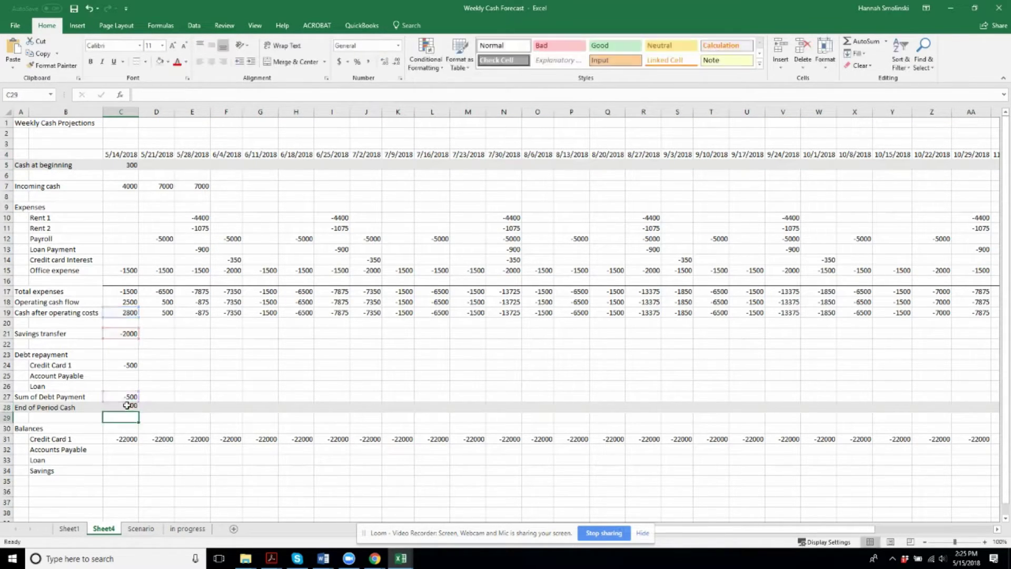
left_click(132, 312)
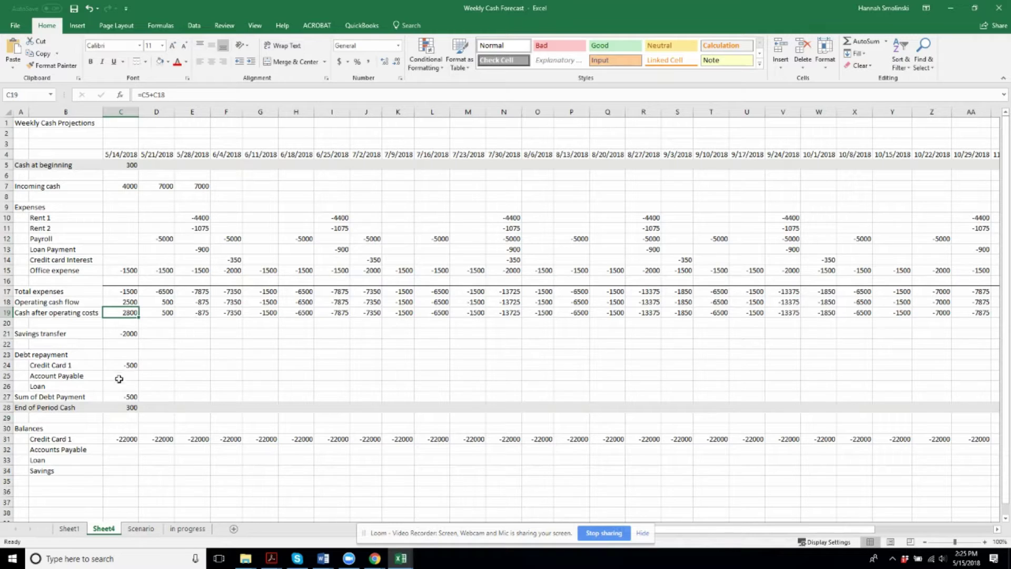
left_click(109, 410)
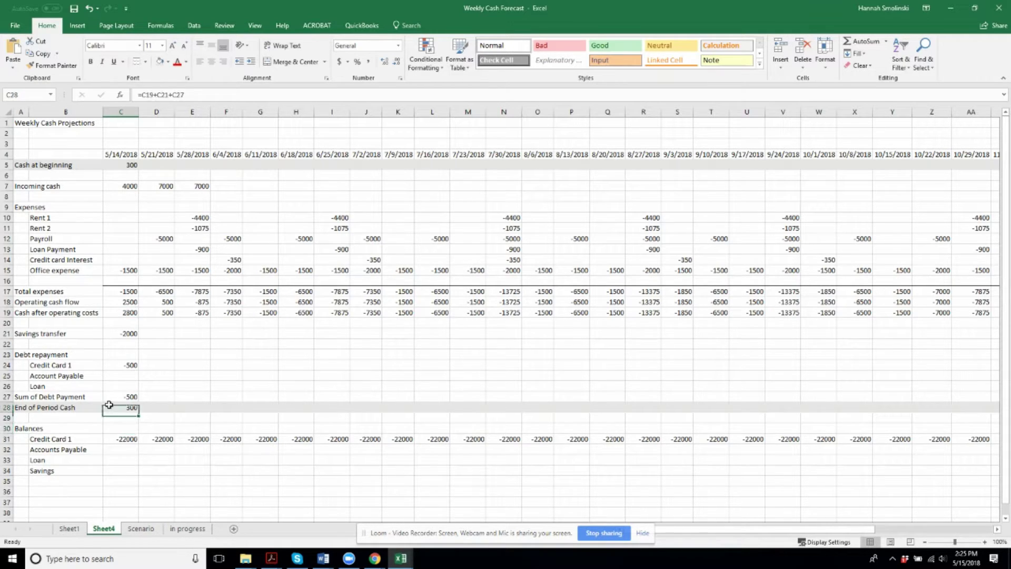
double_click(110, 406)
key("Return")
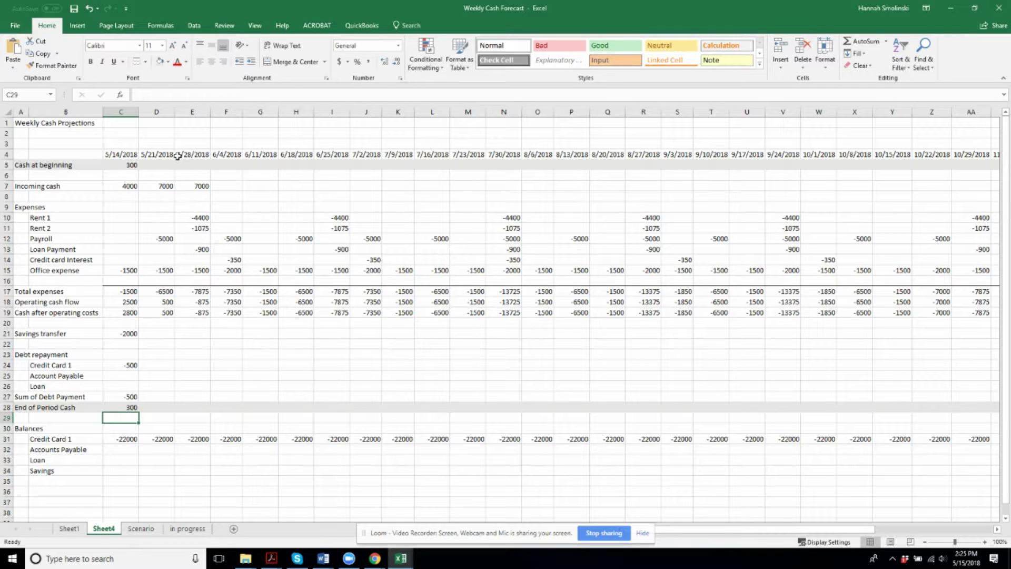
Step: Link the 5/21/2018 Cash at beginning in D5 to the prior week's End of Period Cash with =C28
left_click(164, 168)
type("=")
left_click(122, 408)
key("Return")
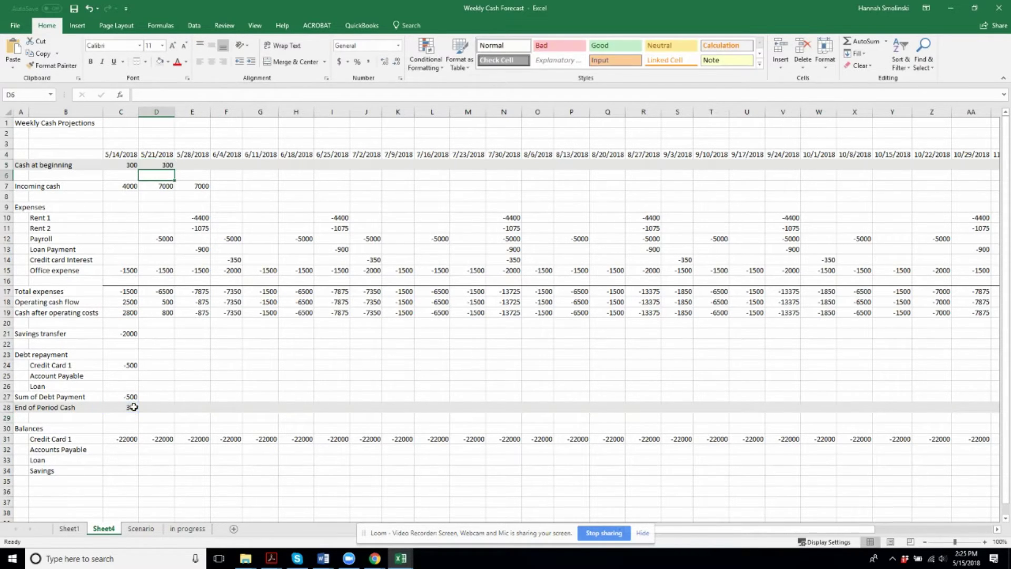
Step: Clear the 5/14/2018 Credit Card 1 repayment in C24
left_click(124, 369)
key("Delete")
left_click(179, 365)
left_click(154, 369)
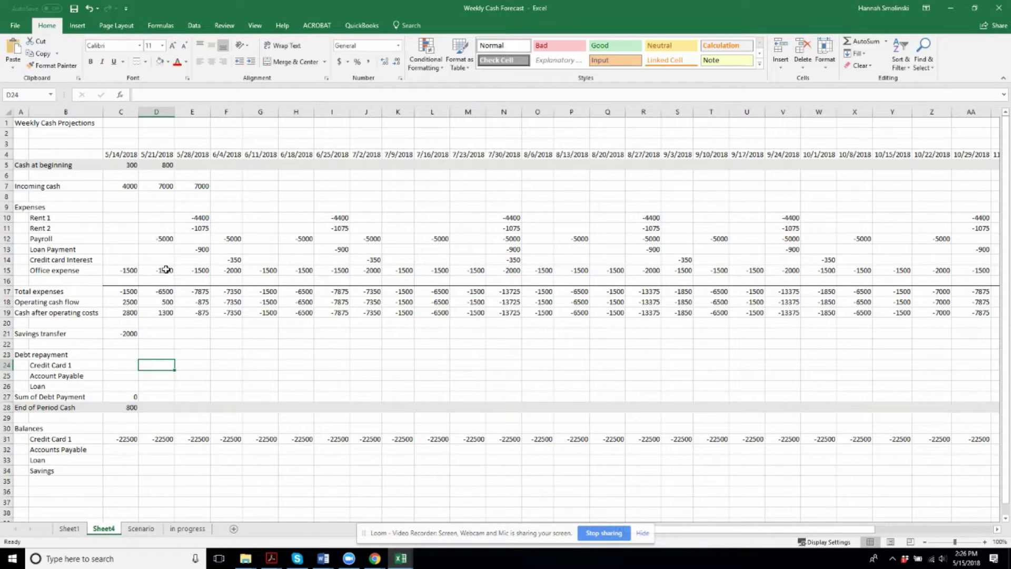
left_click(163, 336)
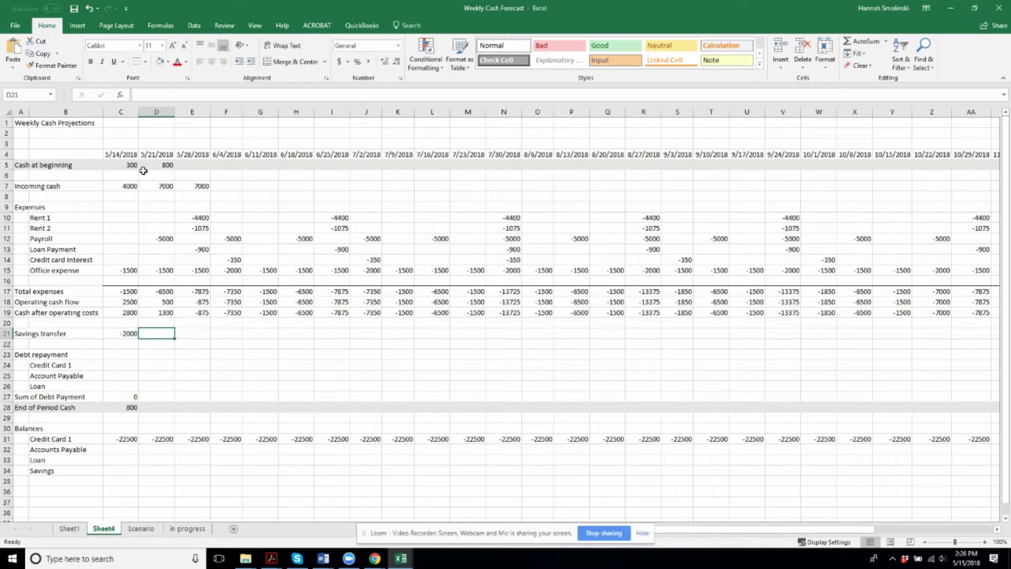
Step: Fill the End of Period Cash formula from C28 across row 28 through 12/31/2018
left_click(121, 407)
left_click_drag(138, 415, 864, 412)
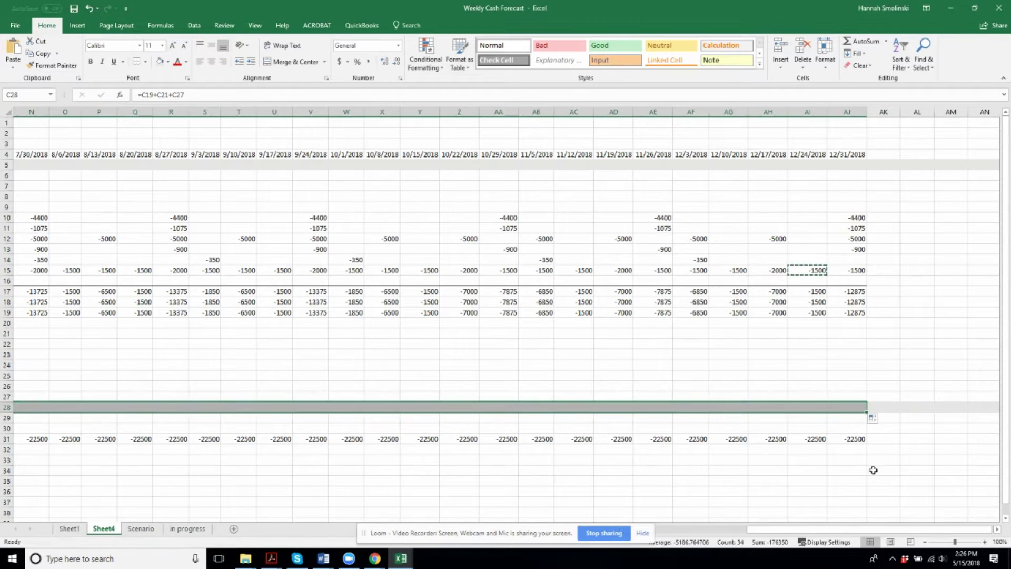
left_click_drag(860, 531, 646, 524)
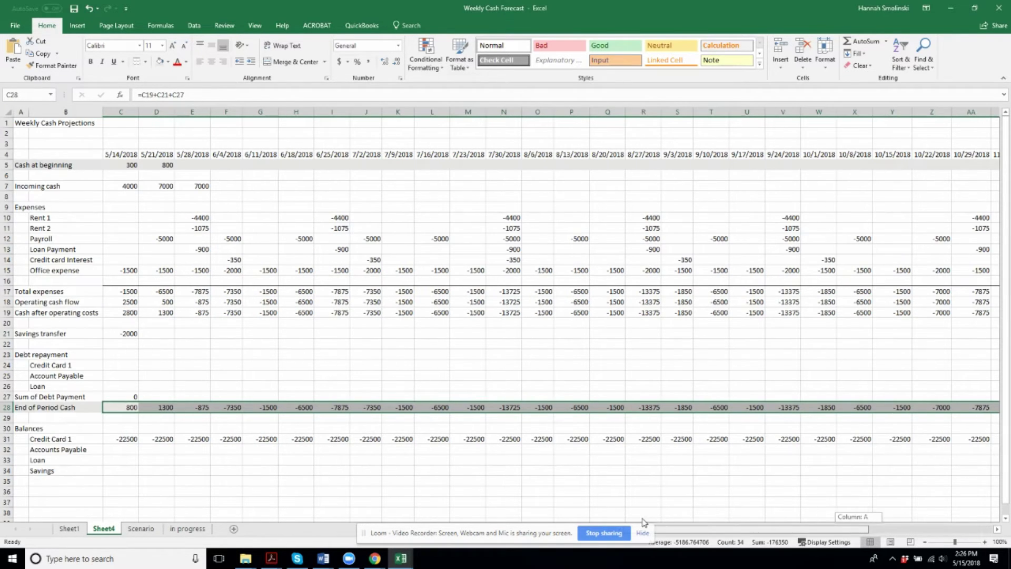
Step: Fill the Sum of Debt Payment formula from C27 across row 27 through 12/31/2018 and check the copied formula in D27
left_click(132, 398)
left_click_drag(139, 401, 978, 398)
left_click_drag(895, 528, 746, 527)
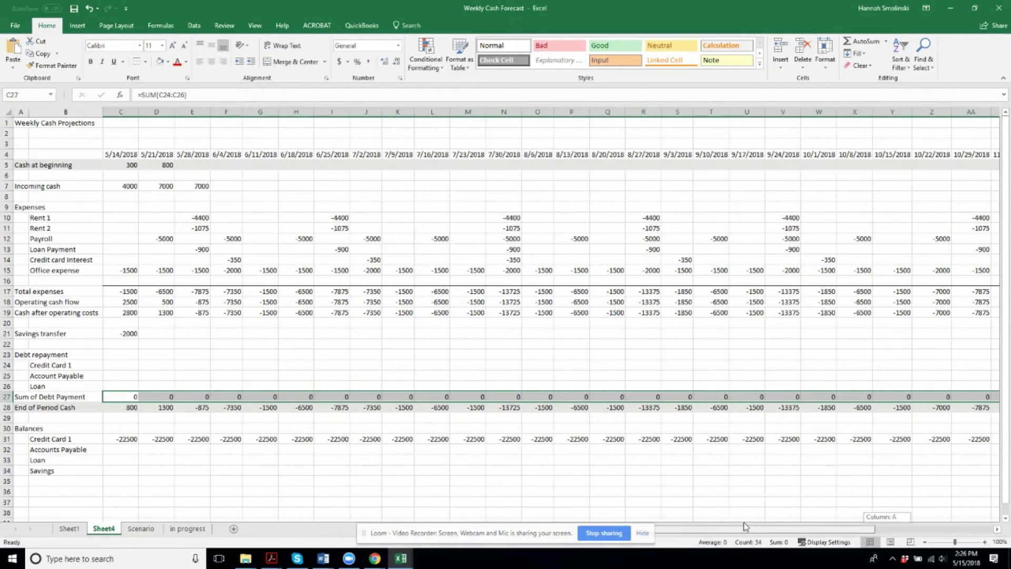
left_click(253, 346)
left_click(155, 345)
double_click(168, 395)
key("Escape")
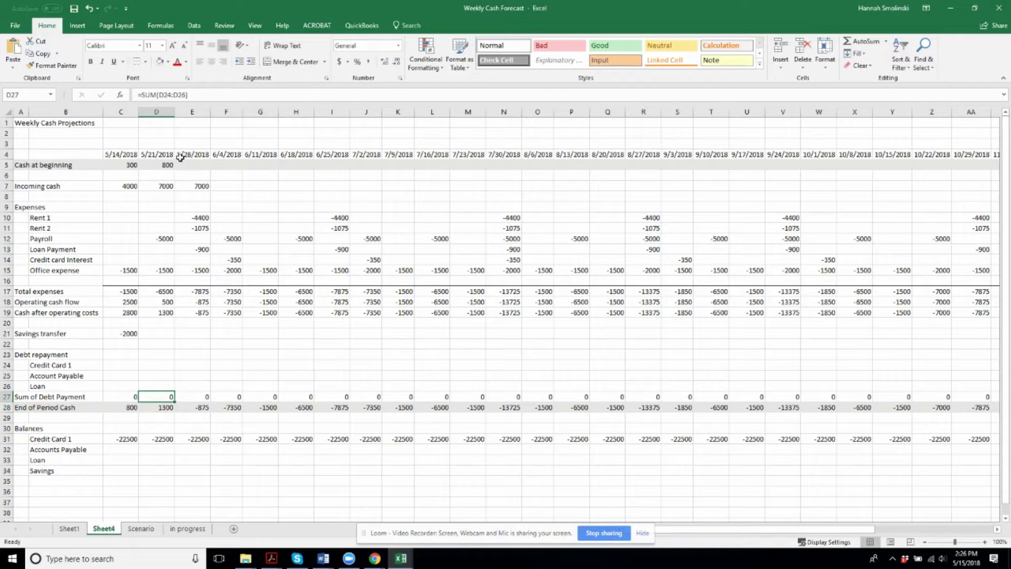
Step: Fill the Cash at beginning formula from D5 across row 5 through 12/31/2018 and check the copied formulas in AI5 and AJ5
left_click(152, 165)
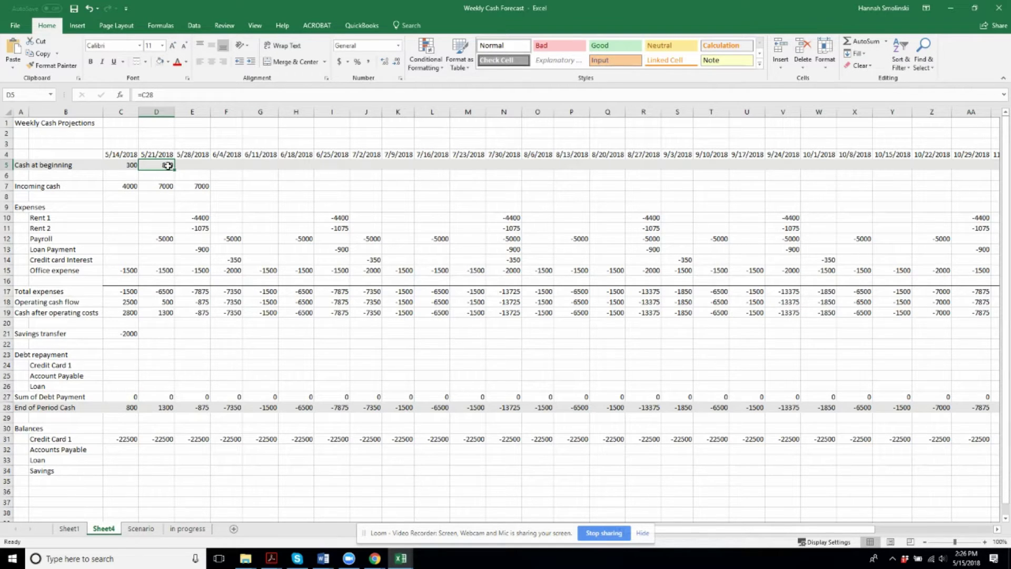
double_click(168, 166)
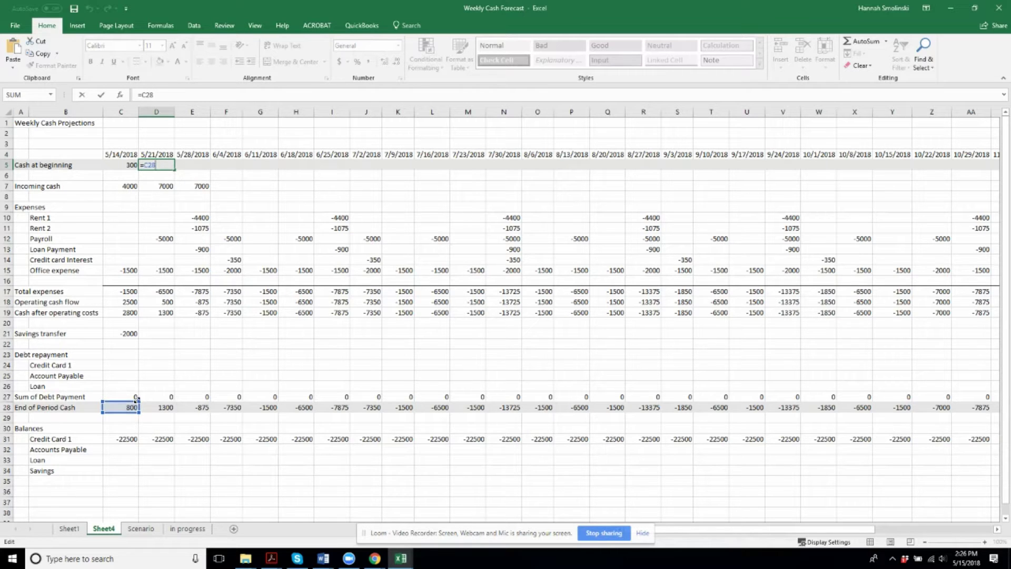
key("Return")
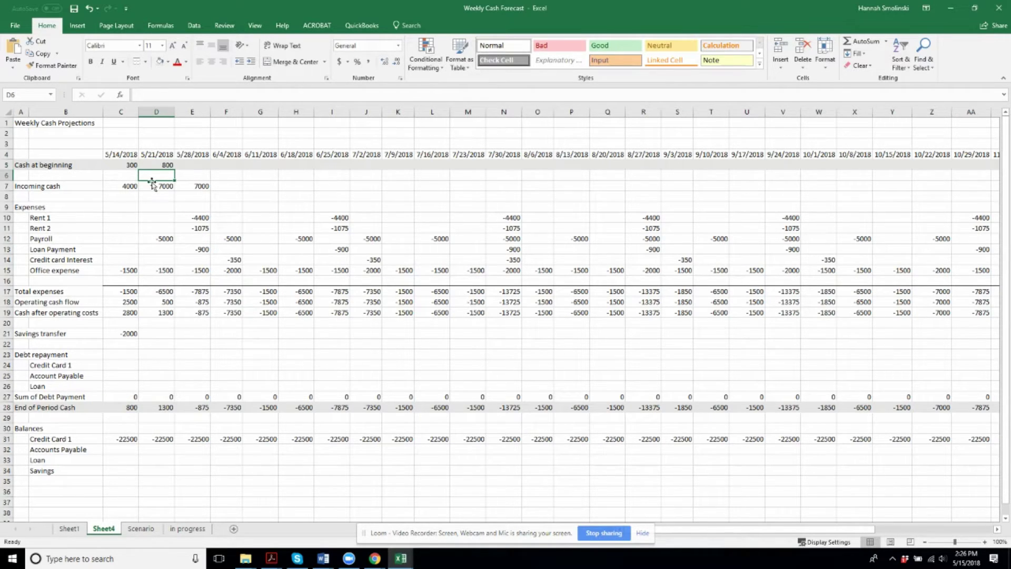
left_click(158, 162)
left_click_drag(175, 172, 919, 177)
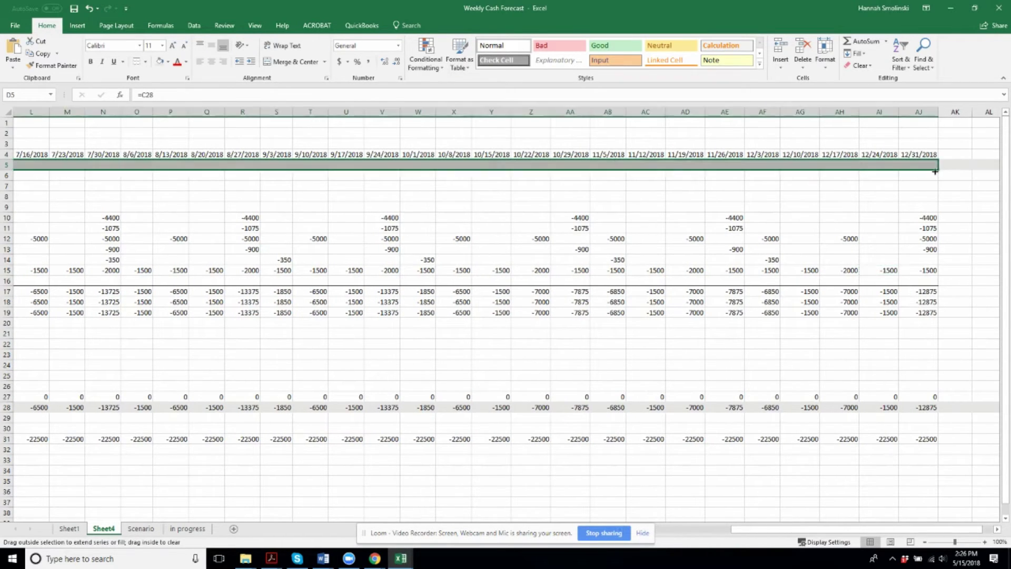
left_click(946, 177)
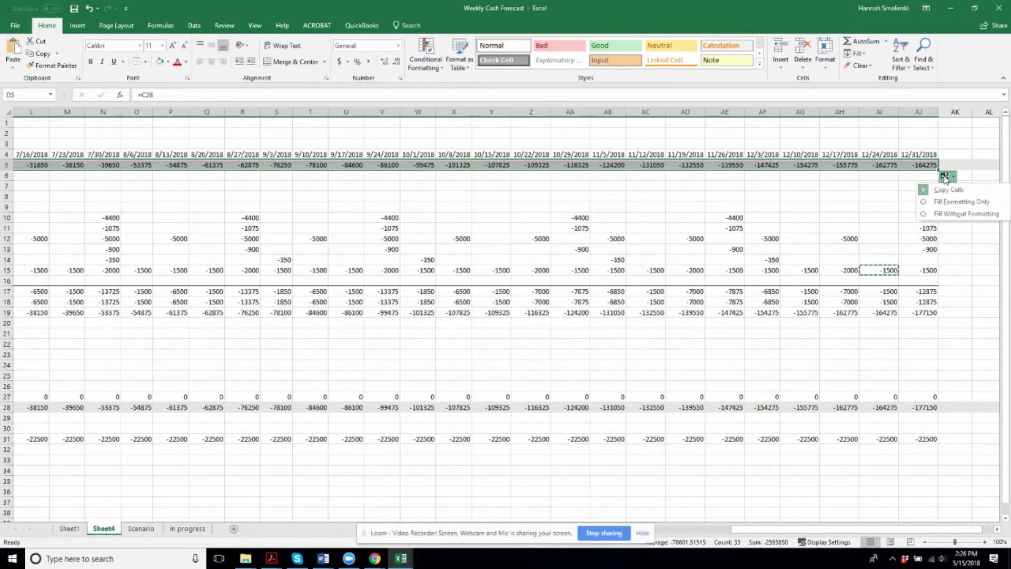
left_click(867, 183)
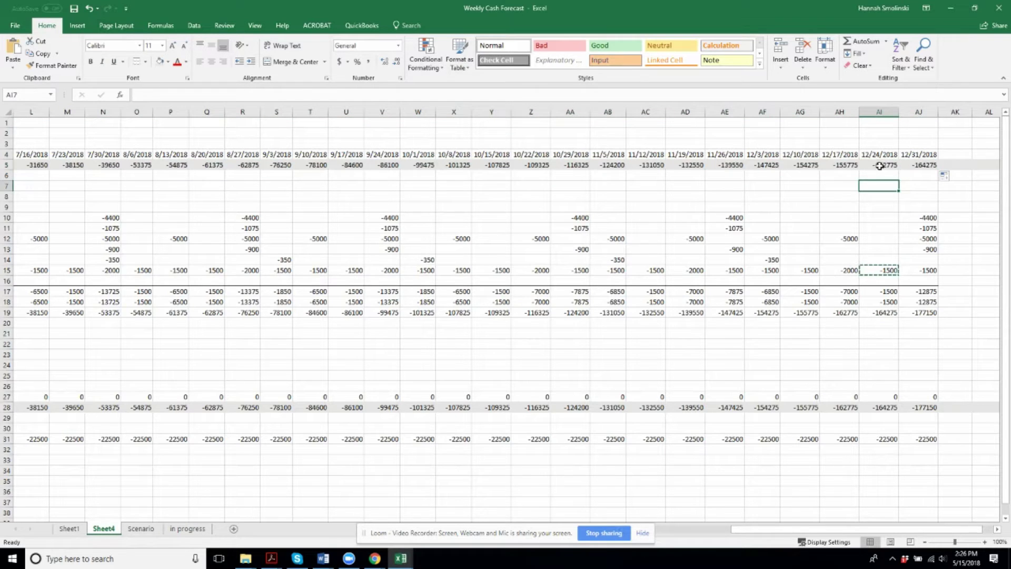
left_click(881, 165)
type("=AH28")
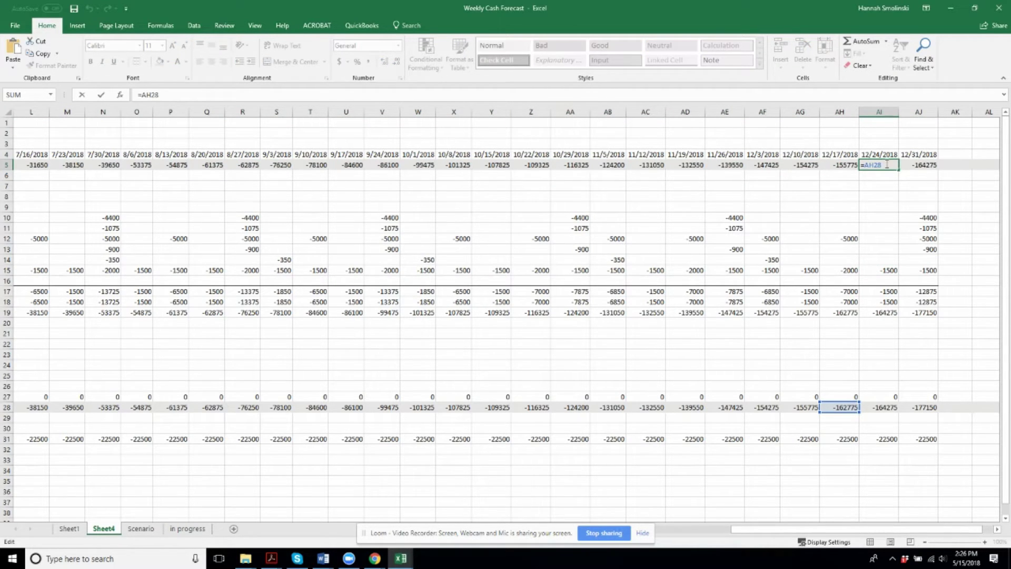
key("Return")
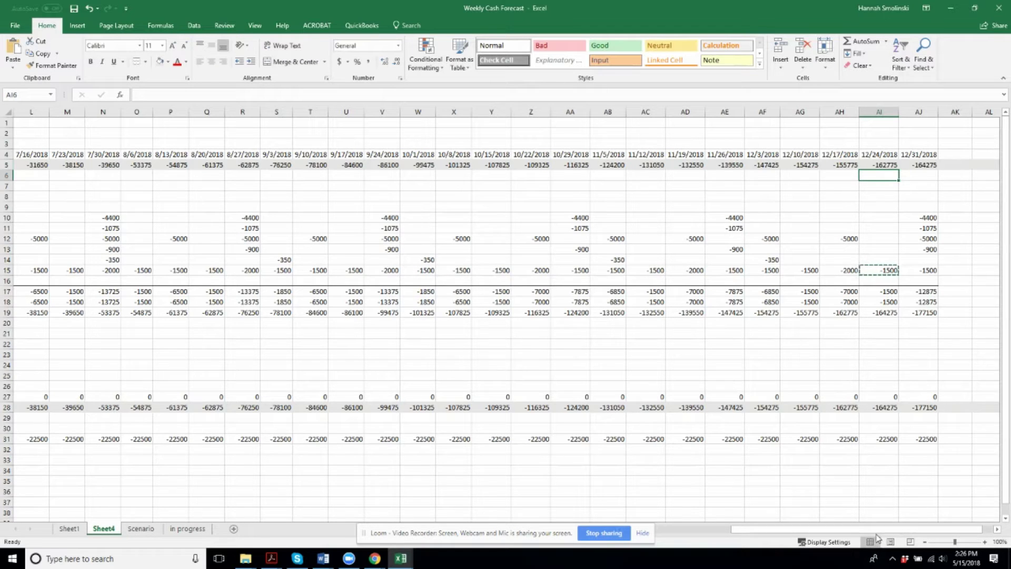
left_click(928, 164)
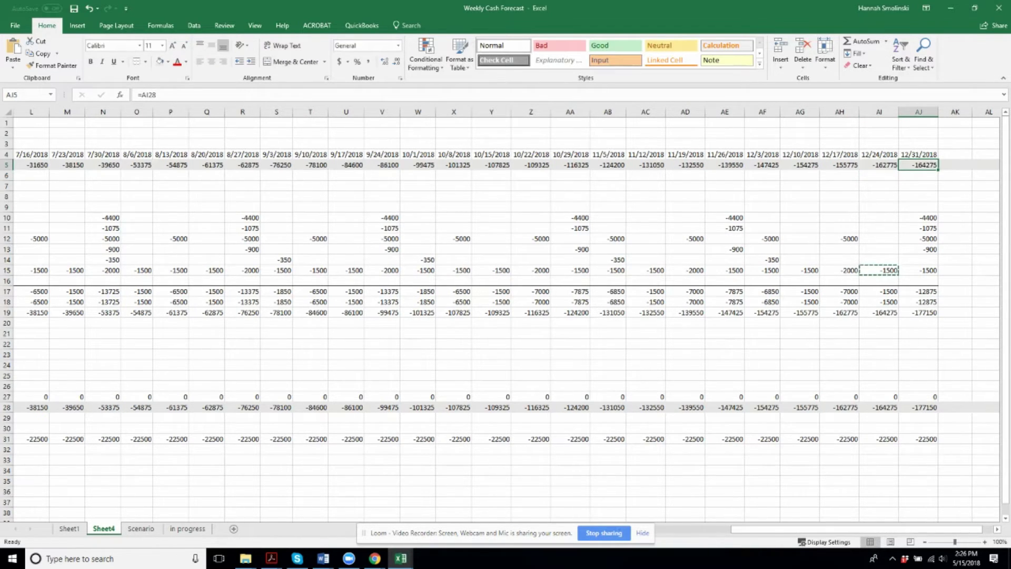
Step: Fill the 7000 Incoming cash amount from E7 across row 7 through 12/31/2018
left_click_drag(885, 529, 695, 529)
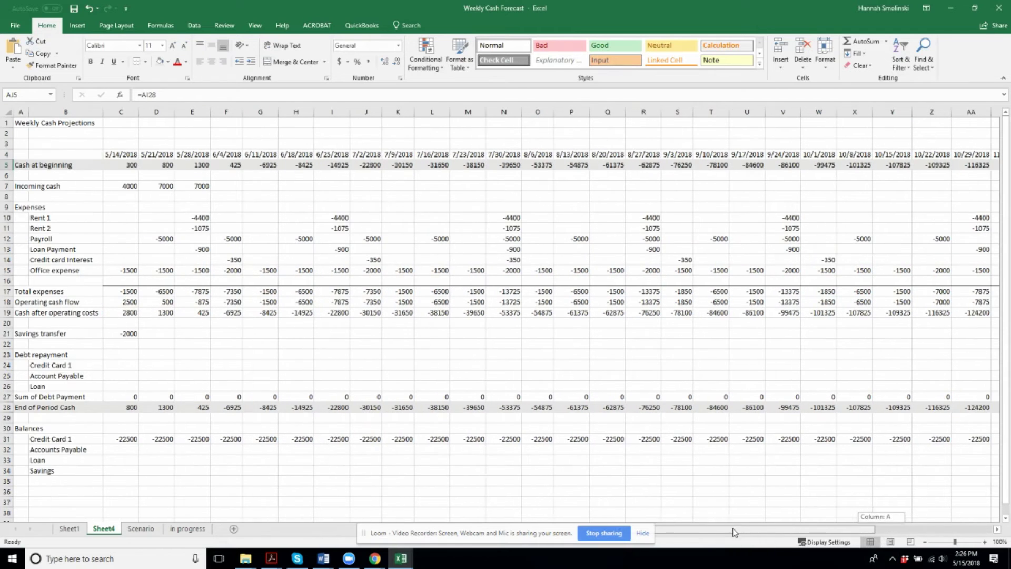
left_click(187, 186)
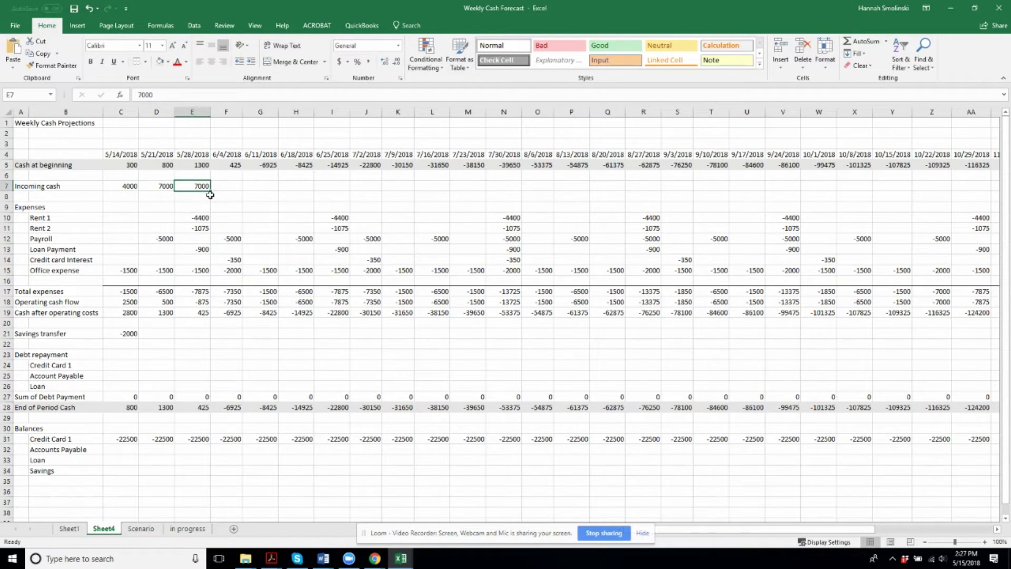
left_click_drag(211, 190, 874, 197)
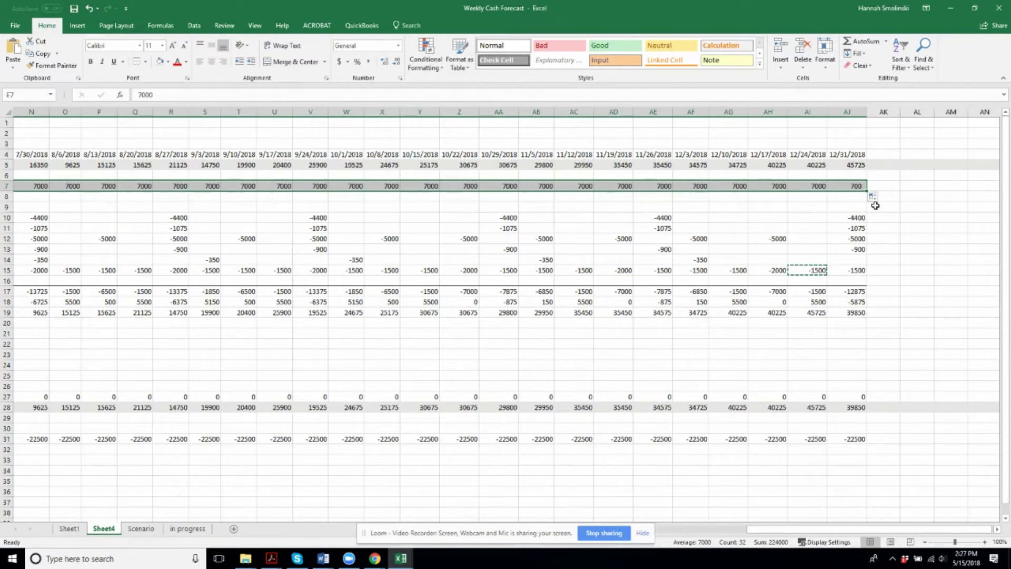
left_click(808, 197)
left_click(768, 196)
left_click(762, 184)
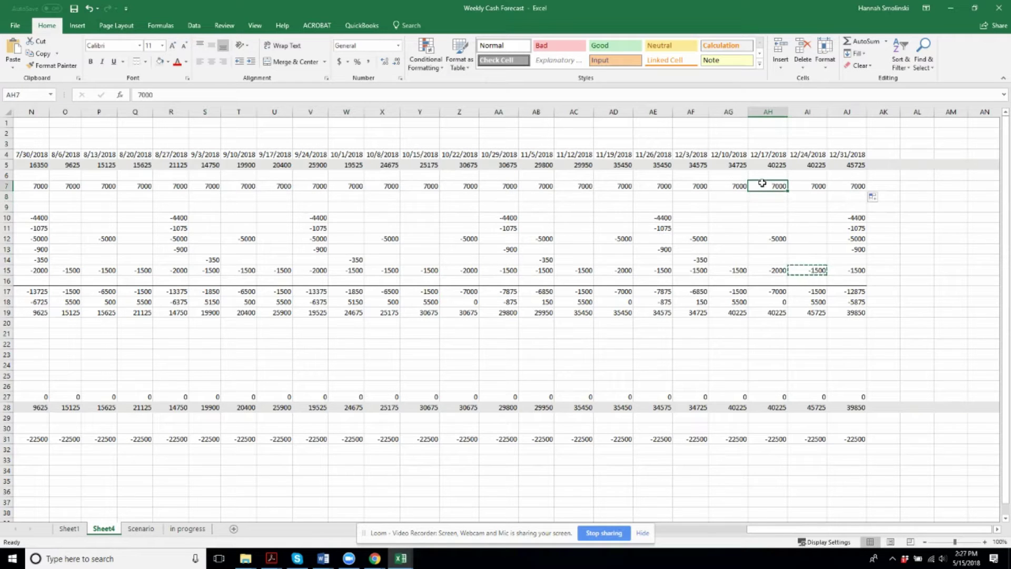
Step: Review the filled Incoming cash row from 12/17/2018 back to the first week
key("Left")
key("Left")
key("Left")
key("Left")
key("Left")
key("Left")
key("Left")
key("Left")
key("Left")
key("Left")
key("Left")
key("Left")
key("Left")
key("Left")
key("Left")
key("Left")
key("Left")
key("Left")
key("Left")
key("Left")
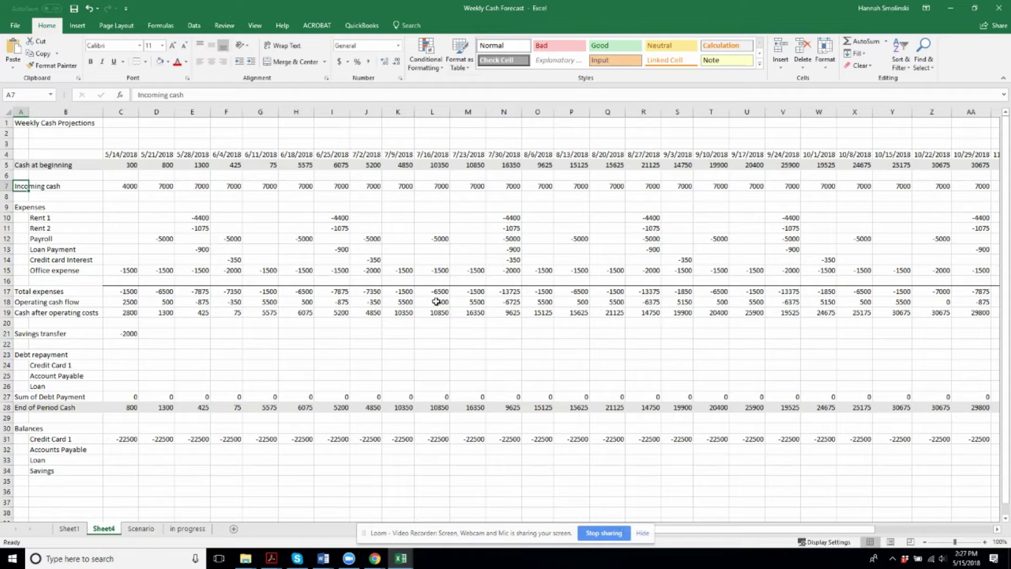
left_click(403, 185)
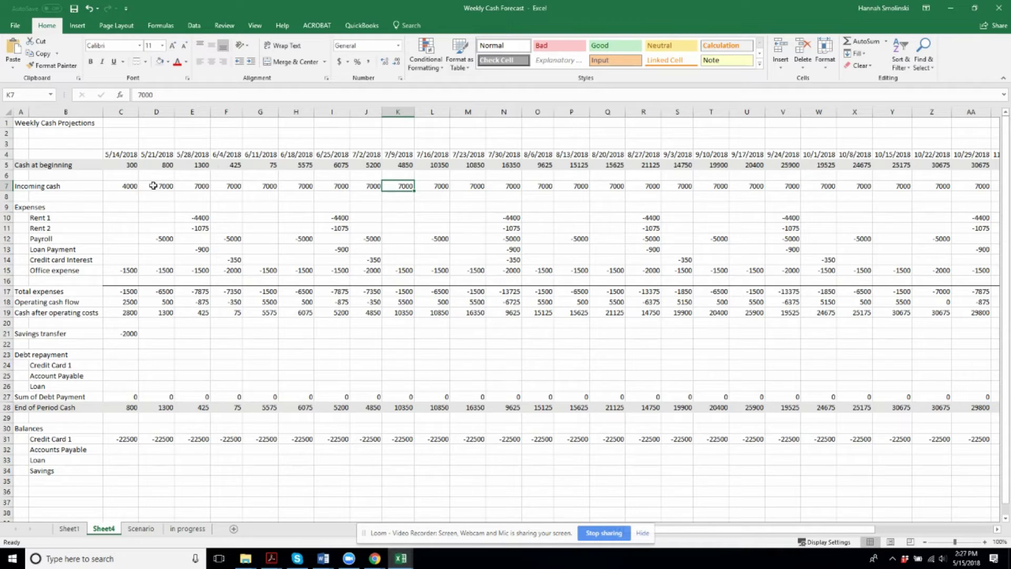
Step: Format the projection figures in C5:AJ31 with the comma number style and no decimal places
left_click(8, 110)
left_click(177, 229)
left_click_drag(117, 165, 922, 441)
left_click(367, 64)
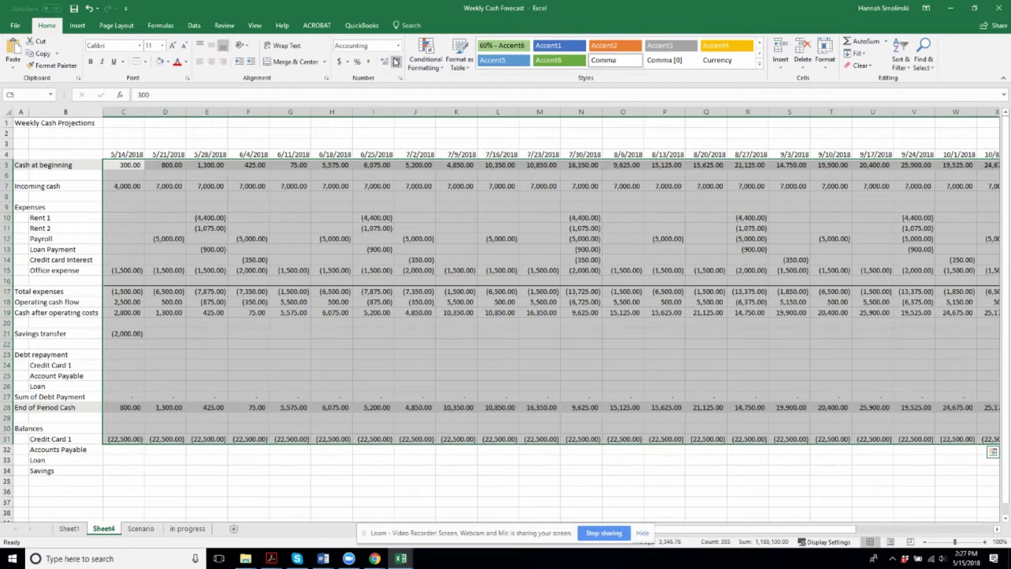
left_click(396, 62)
left_click(396, 61)
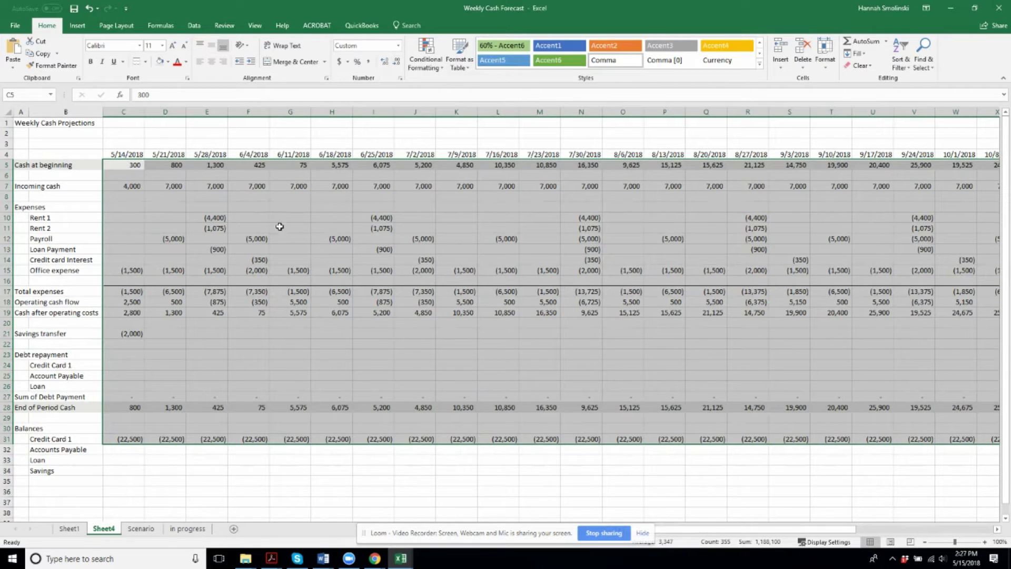
left_click(279, 220)
left_click(208, 218)
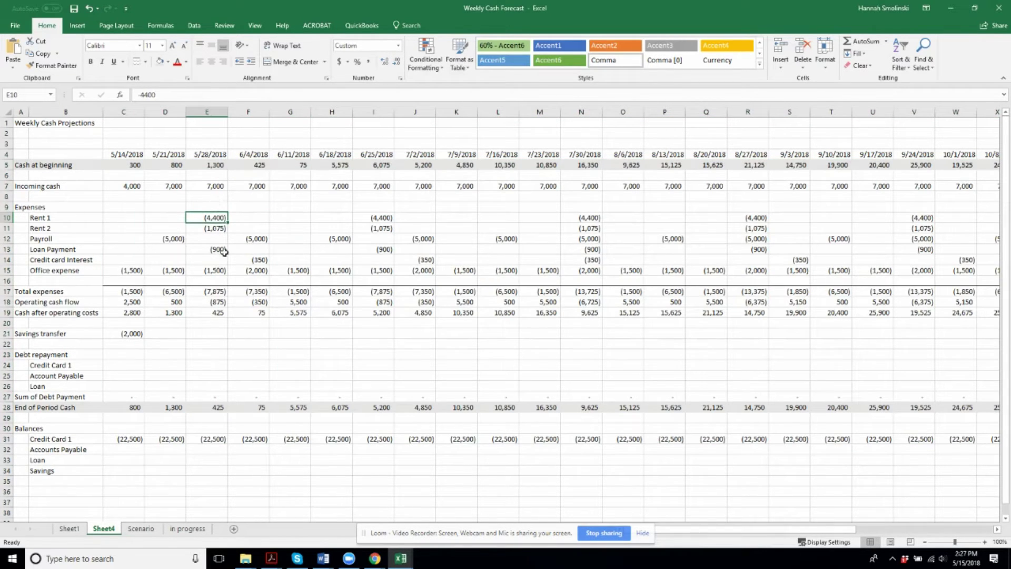
Step: Review the formatted projection along the Operating cash flow row and down to the Savings transfer row
left_click(514, 247)
key("Down")
key("Down")
key("Down")
key("Down")
key("Down")
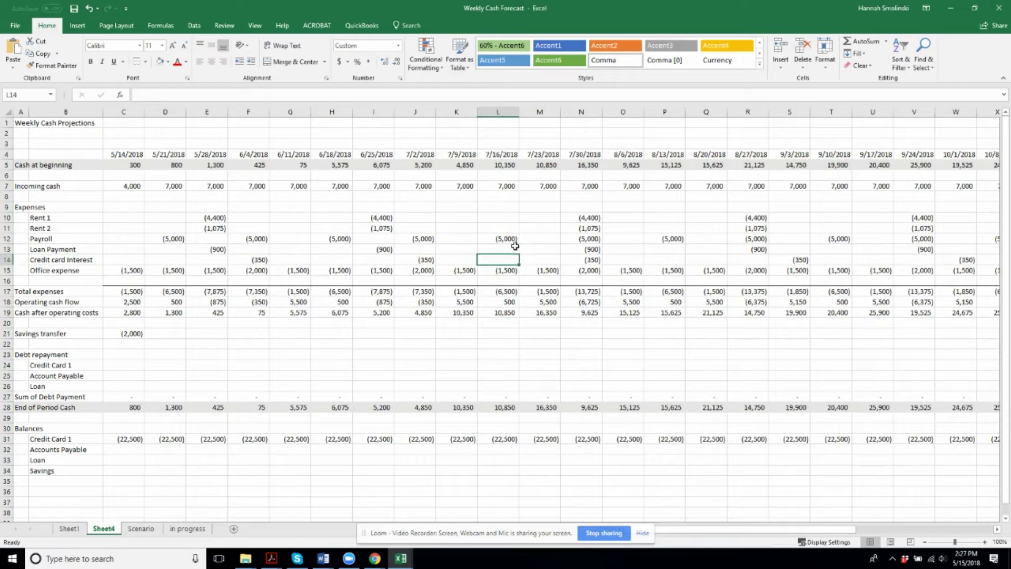
key("Left")
key("Left")
key("Left")
key("Left")
key("Left")
key("Left")
key("Left")
key("Left")
key("Left")
key("Left")
key("Left")
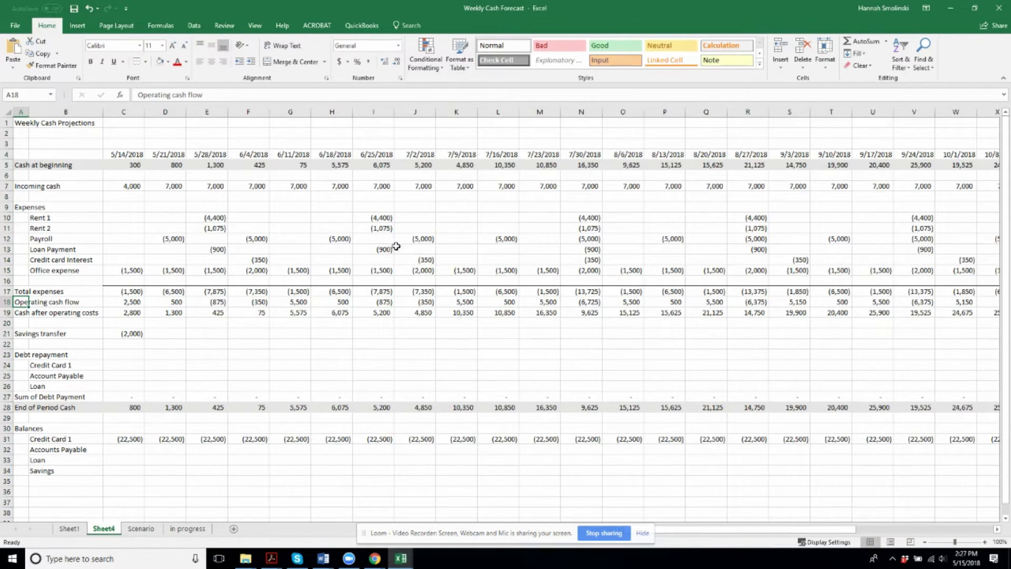
left_click(434, 291)
left_click(241, 331)
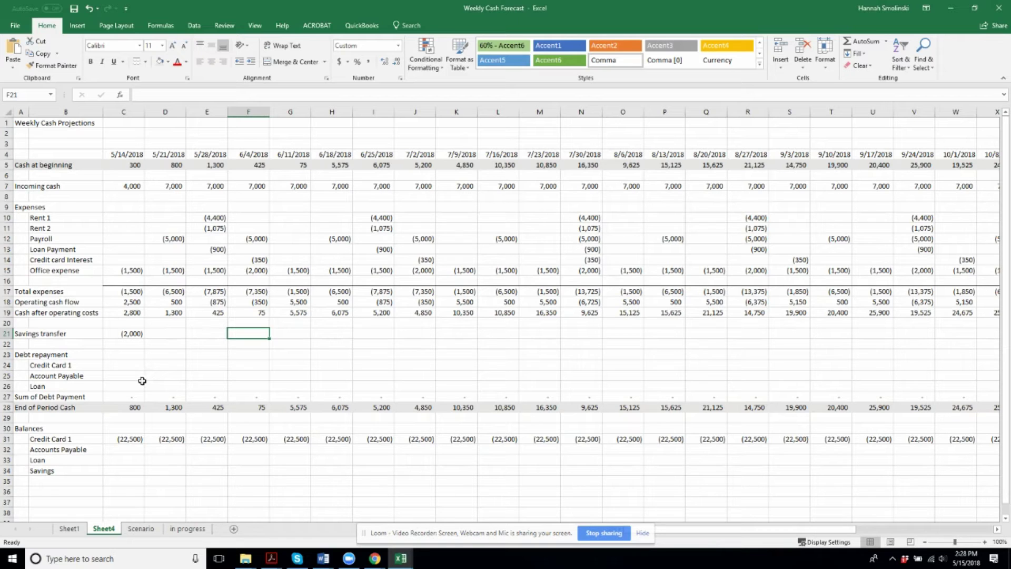
Step: Review the 5/14/2018 column from Cash at beginning through expenses, operating cash flow and savings transfer to Credit Card 1 repayment
left_click(123, 165)
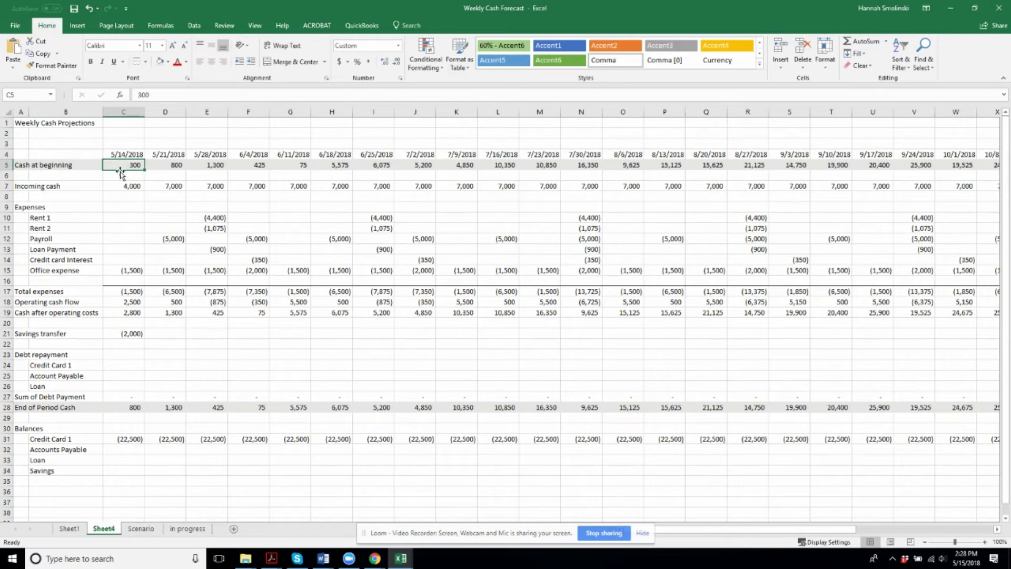
left_click(113, 190)
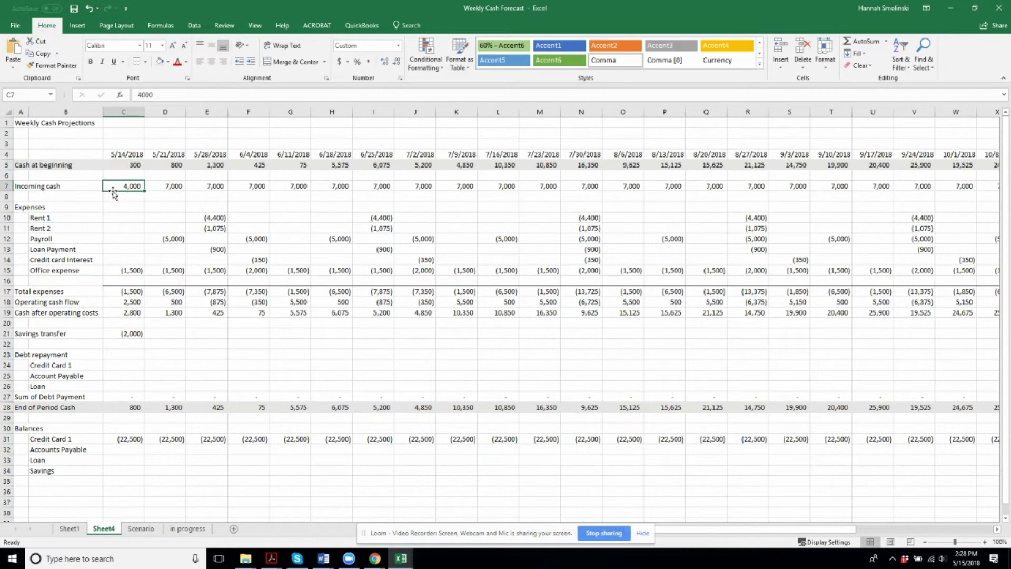
left_click(111, 273)
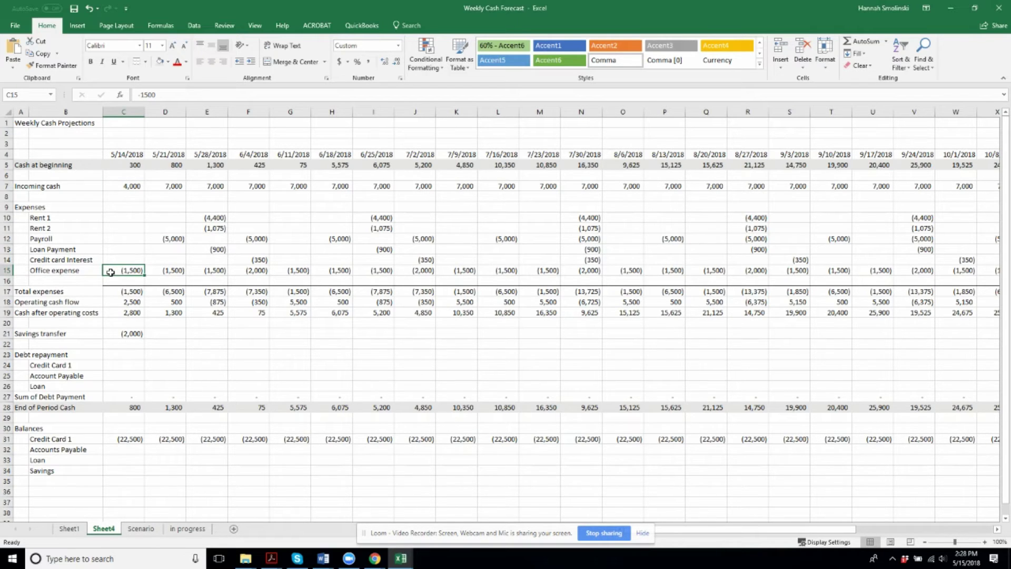
left_click(113, 296)
left_click(113, 304)
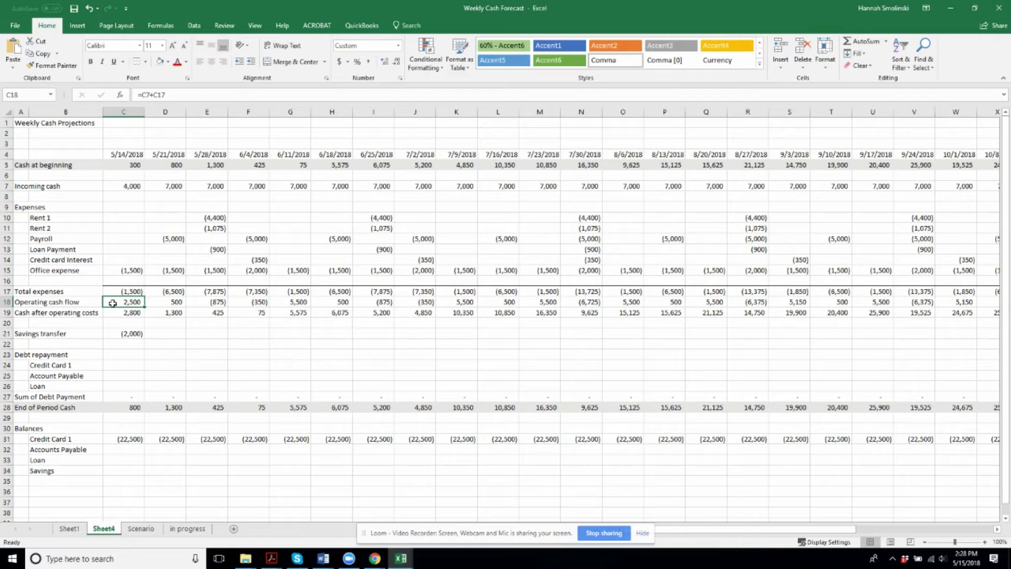
left_click(116, 314)
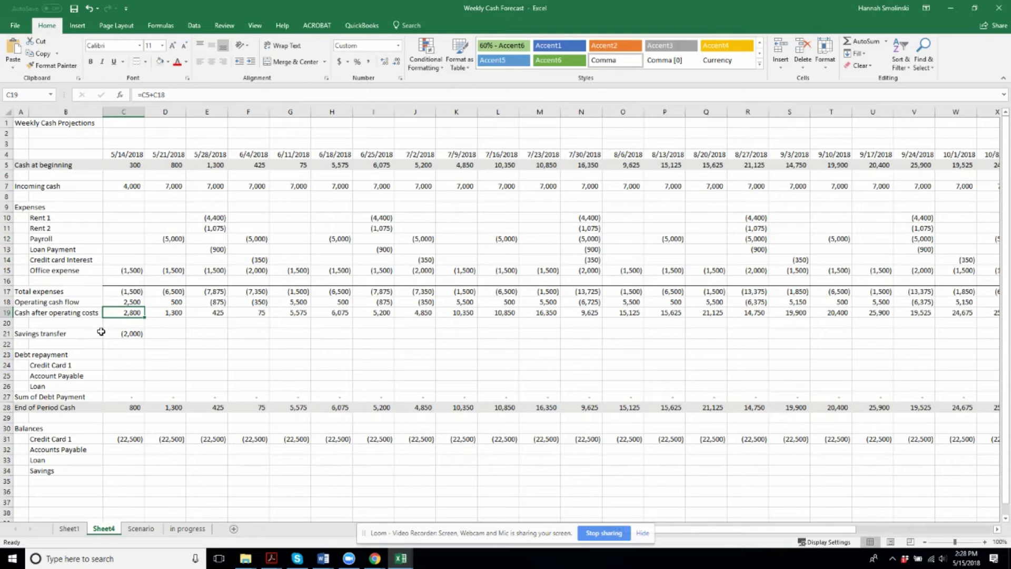
left_click(121, 336)
left_click(119, 363)
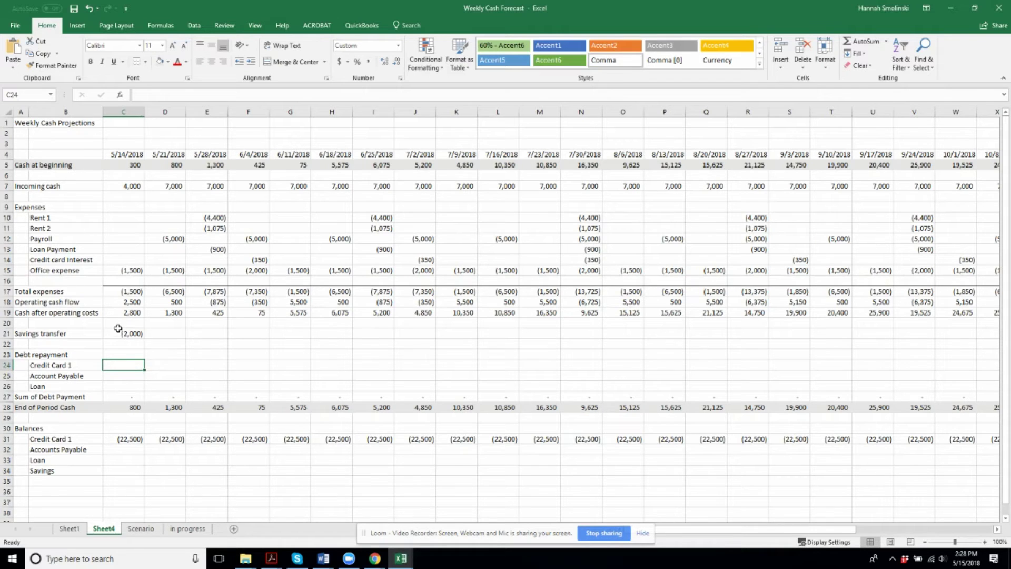
Step: Clear the 5/14/2018 Savings transfer in C21 and enter -2000 as that week's Credit Card 1 repayment in C24
left_click(119, 333)
key("Delete")
left_click(130, 365)
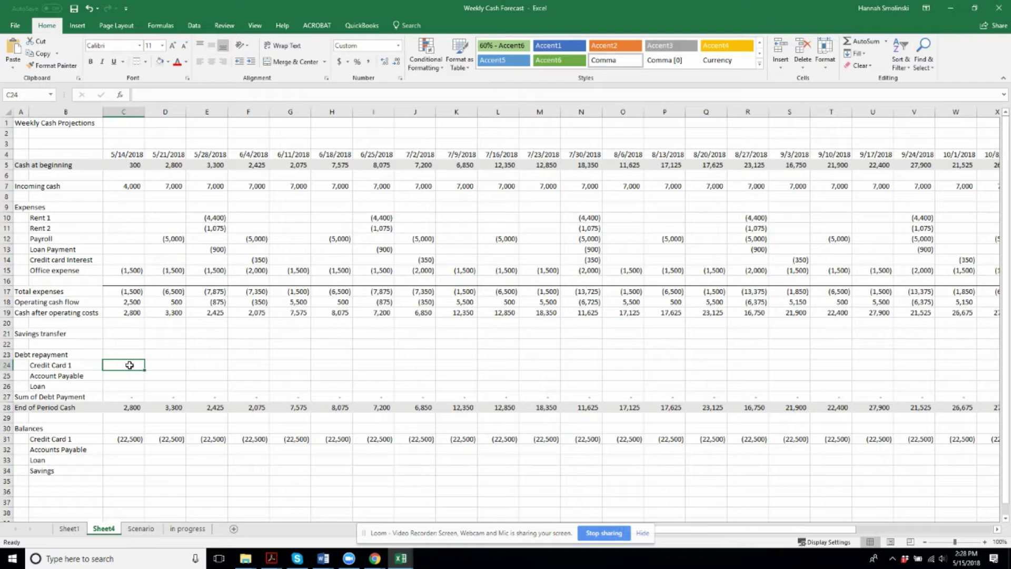
type("-2000")
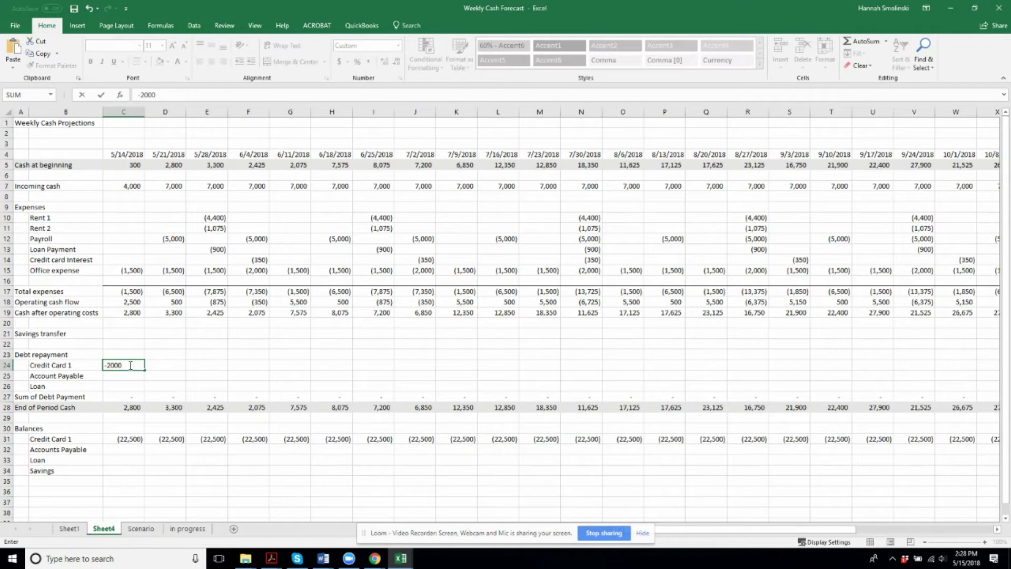
key("Return")
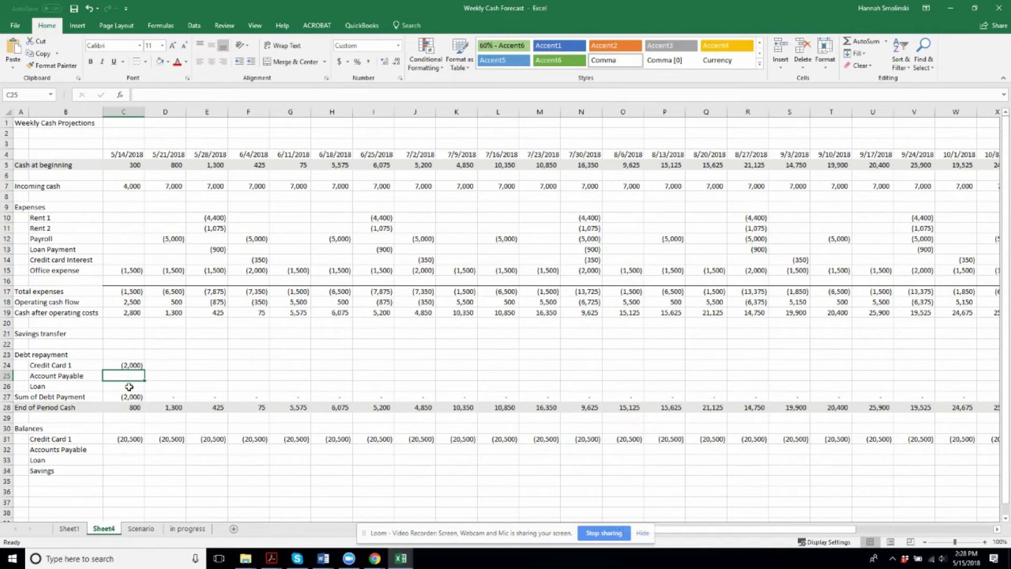
Step: Review the 5/14/2018 End of Period Cash and the 5/21/2018 column from Cash at beginning through expenses to End of Period Cash
left_click(132, 409)
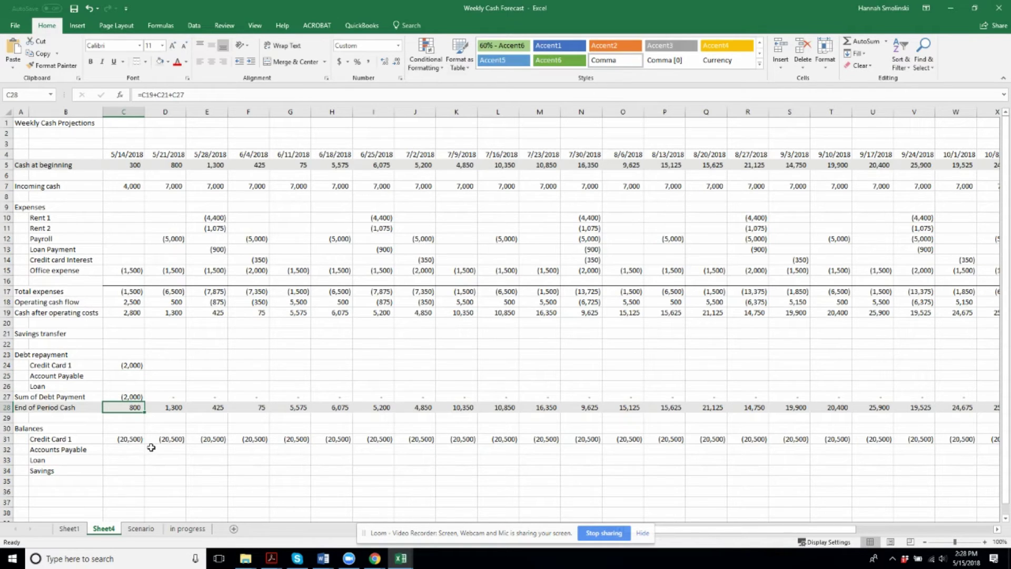
left_click(165, 161)
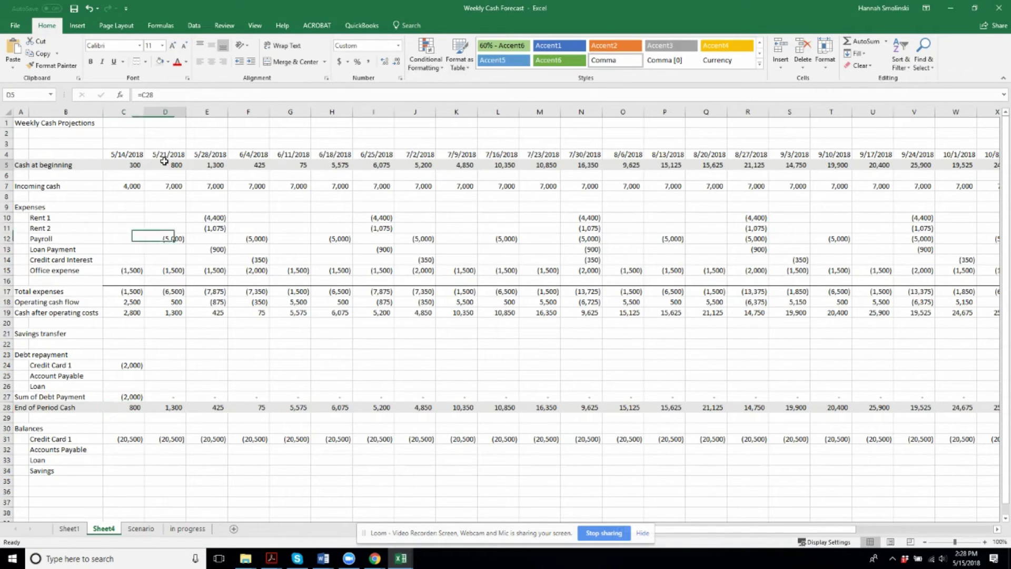
left_click(164, 185)
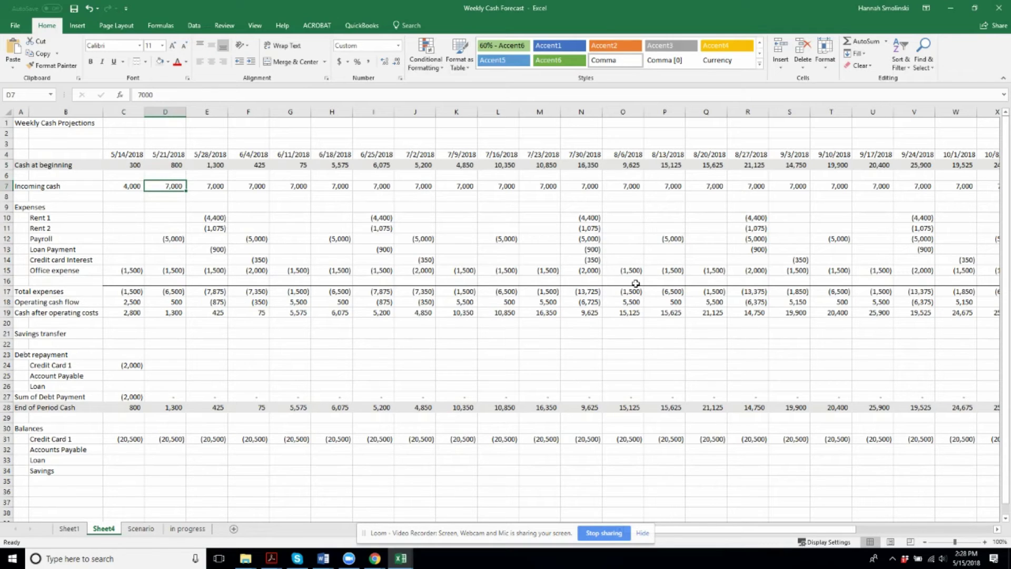
key("Down")
key("Down")
key("Down")
key("Down")
key("Down")
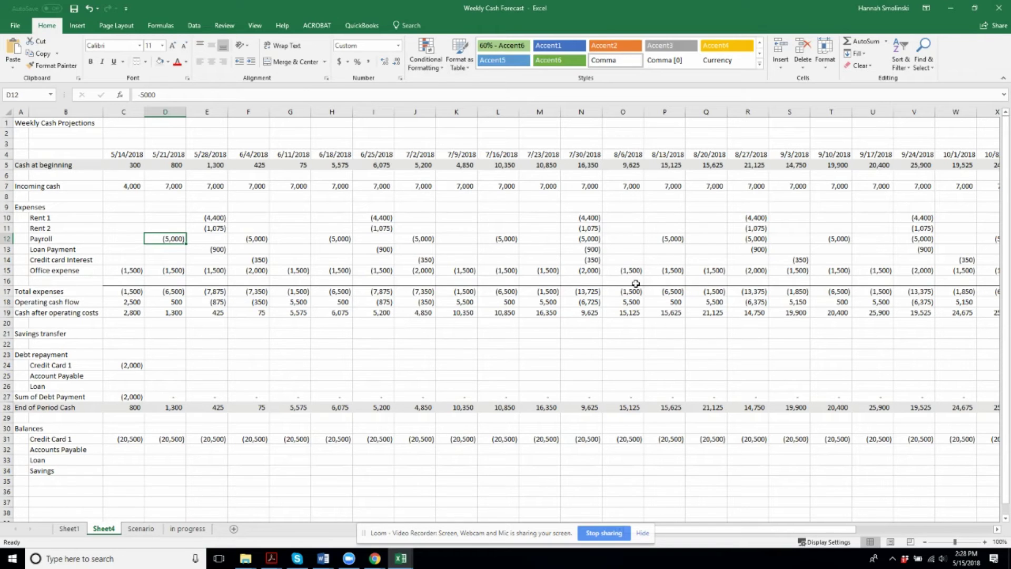
key("Down")
key("Down")
key("Down")
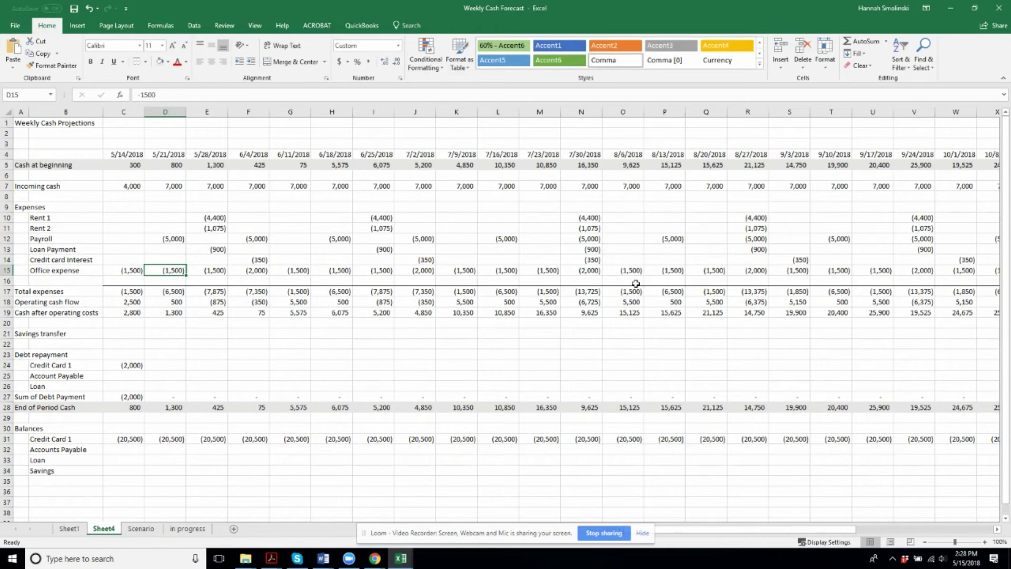
key("Down")
key("Down")
key("Down")
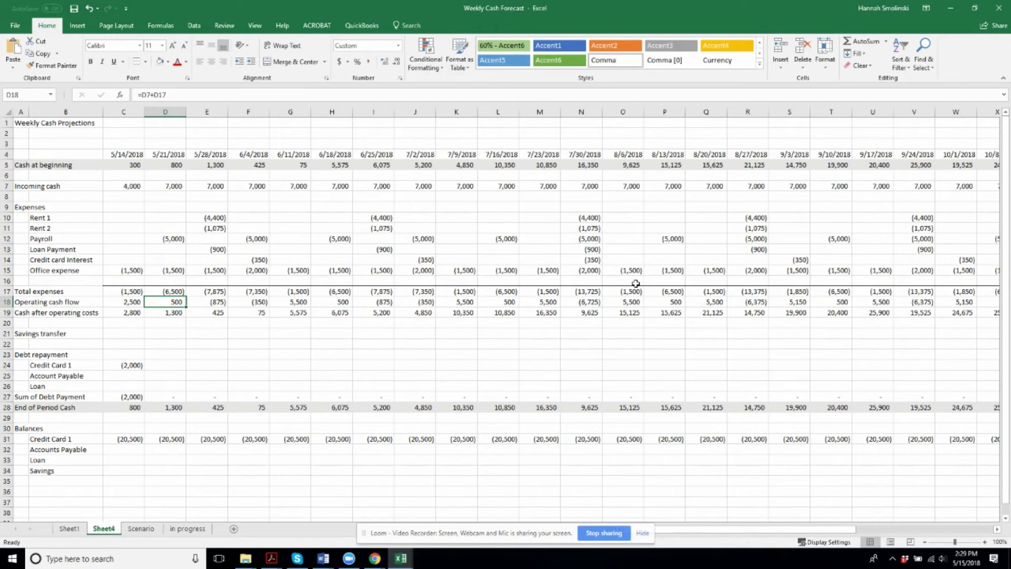
key("Down")
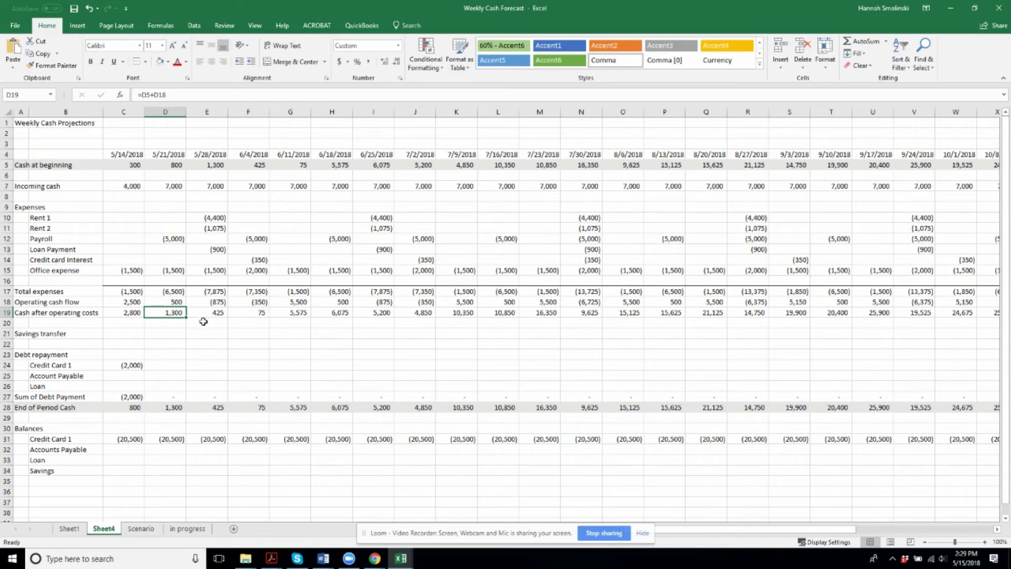
left_click(178, 405)
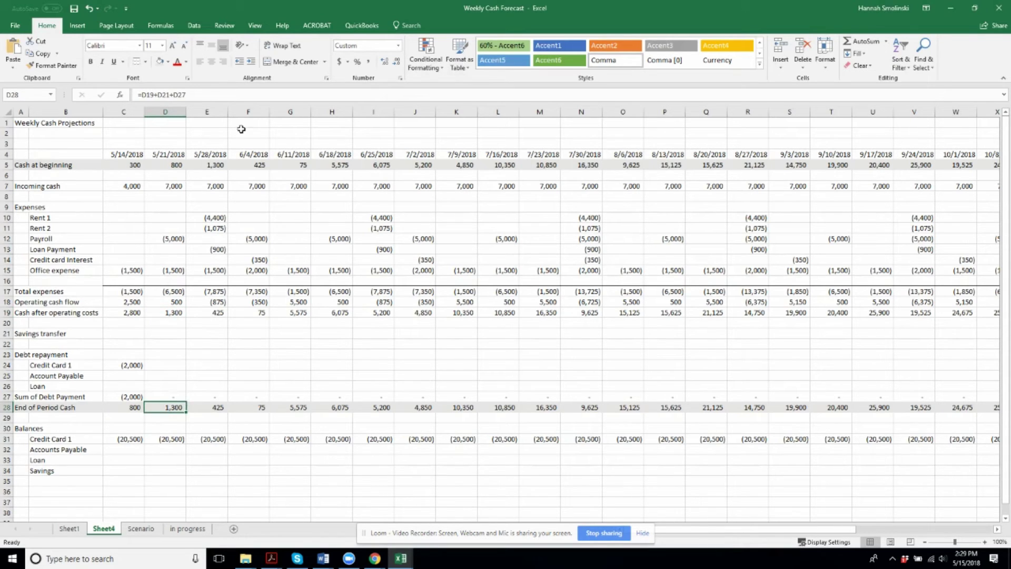
Step: Review the 5/28/2018 column from Cash at beginning to Cash after operating costs, and the 6/4/2018 Cash at beginning
left_click(215, 164)
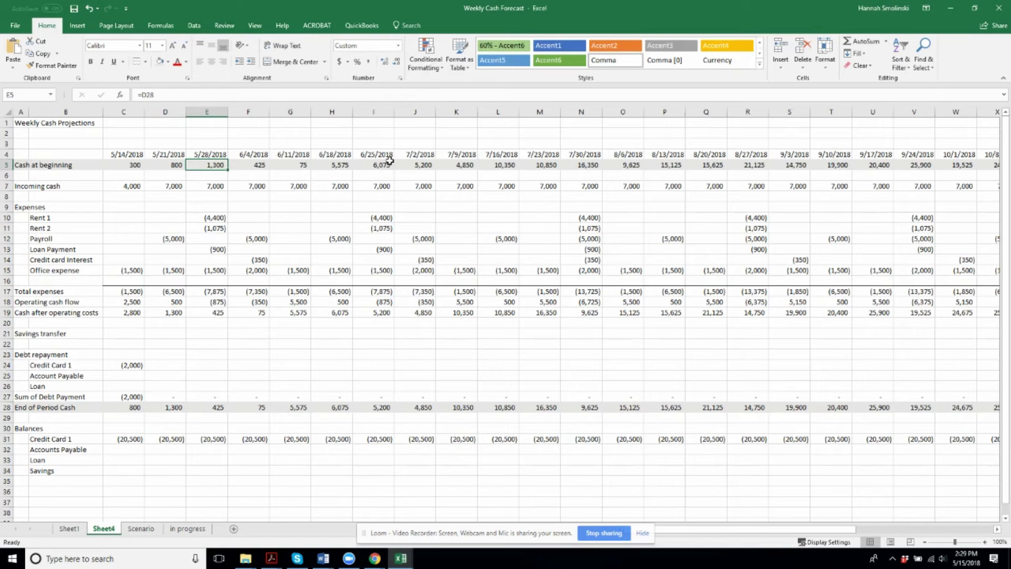
key("Down")
key("Down")
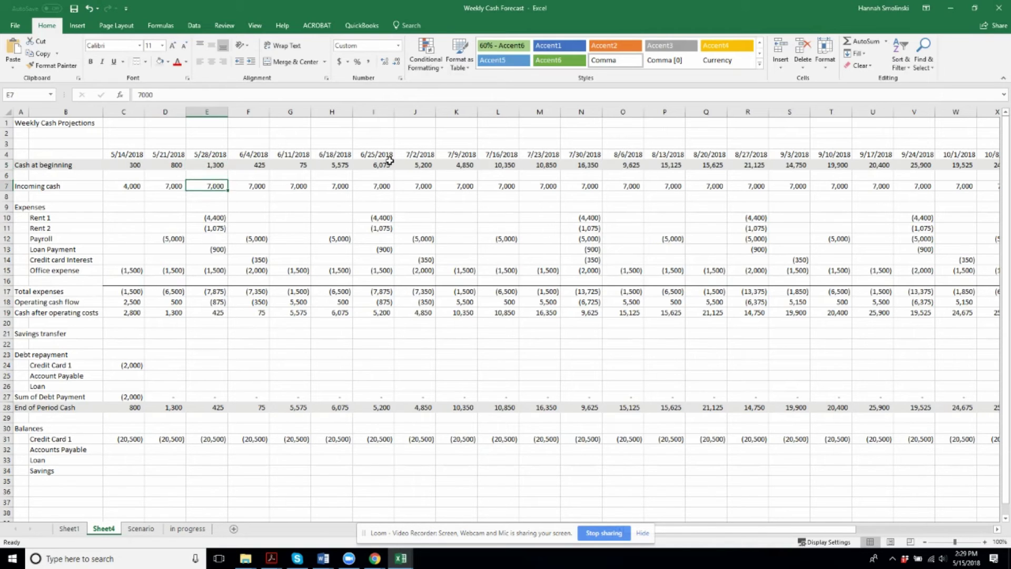
key("Down")
key("Down")
key("Down")
key("Down")
key("Down")
key("Down")
key("Down")
key("Down")
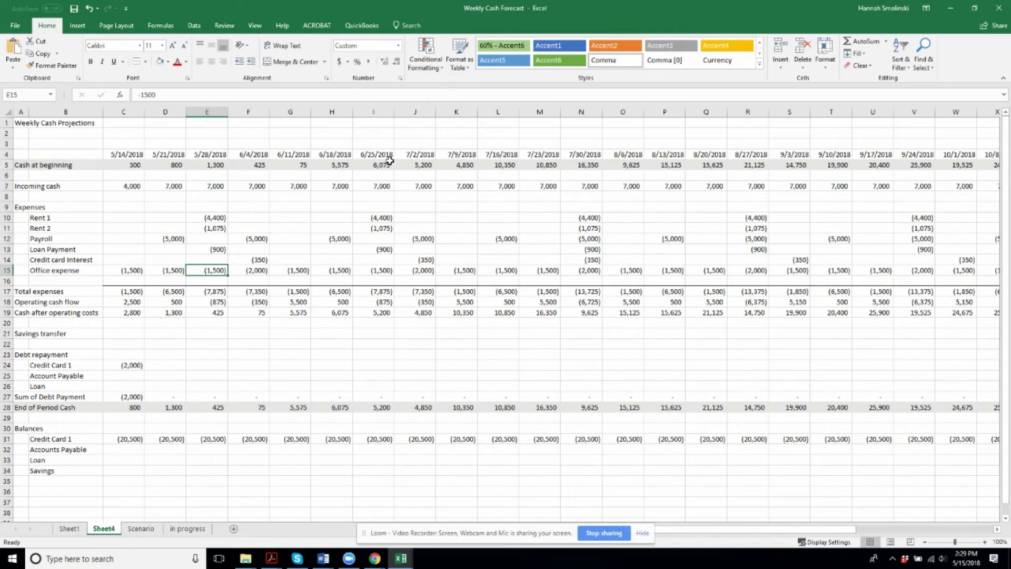
key("Down")
key("Down")
key("Down")
key("Down")
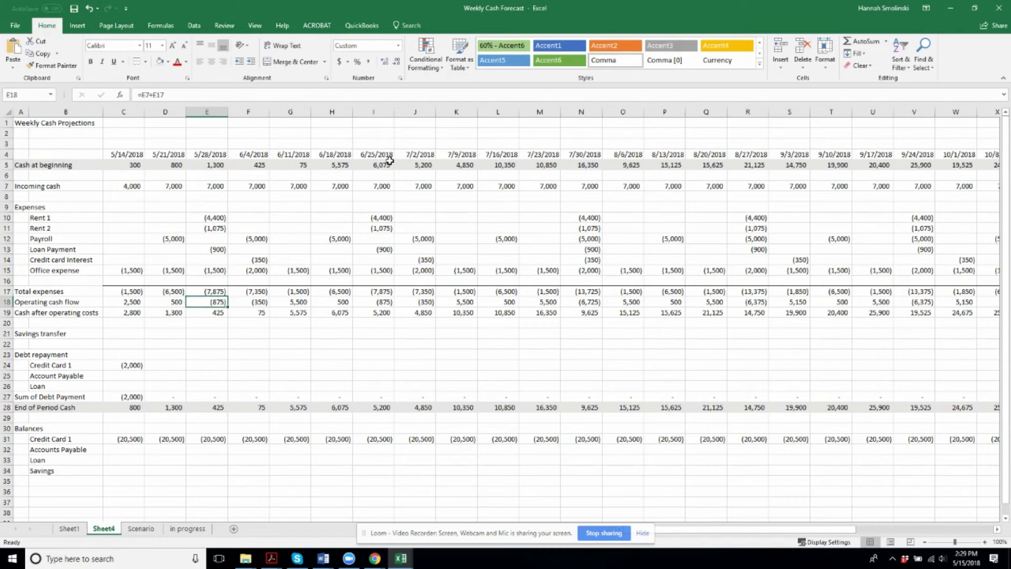
key("Up")
key("Down")
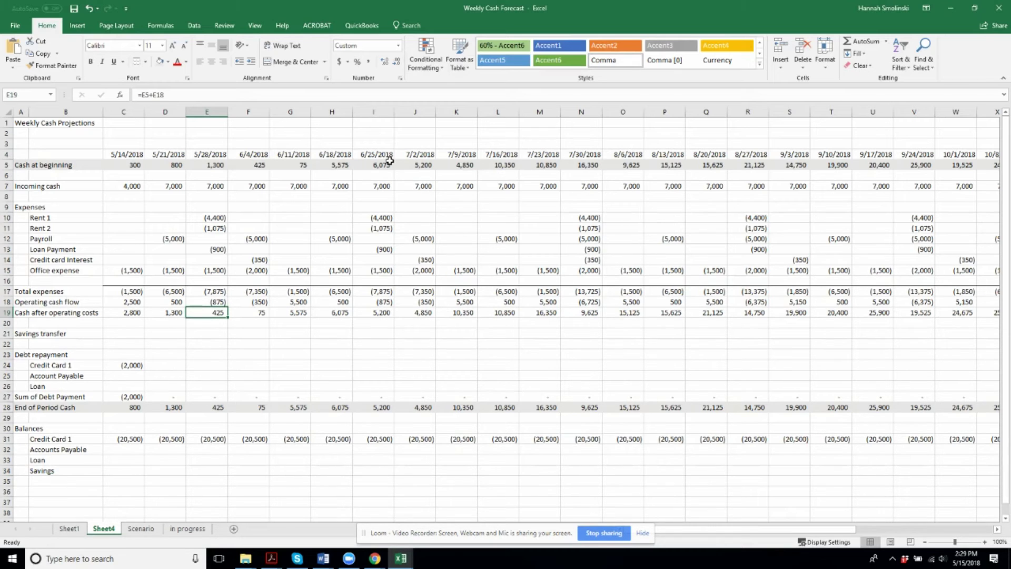
left_click(244, 160)
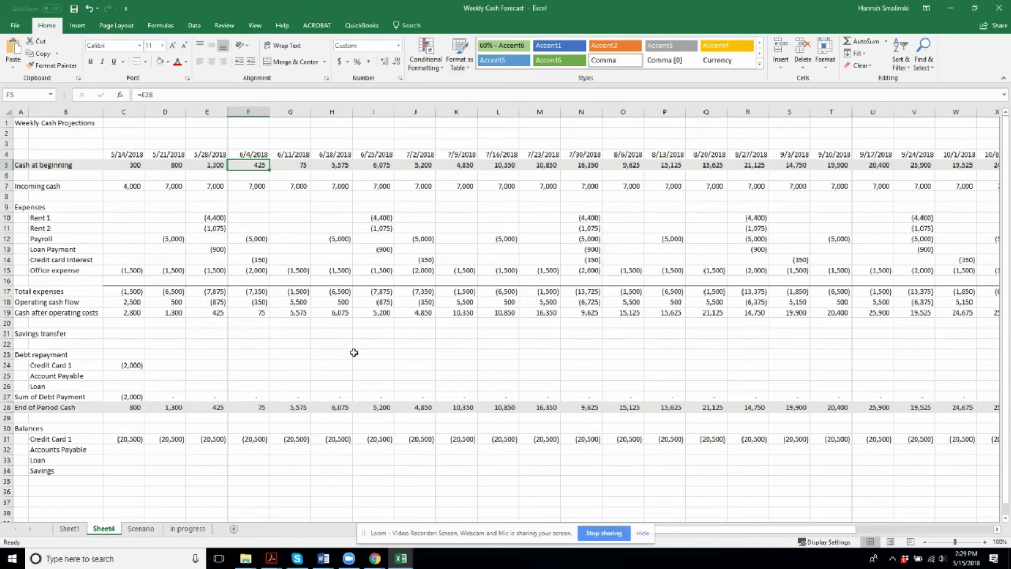
Step: Examine the End of Period Cash row from 8/6/2018 through the October and November weeks
left_click(337, 335)
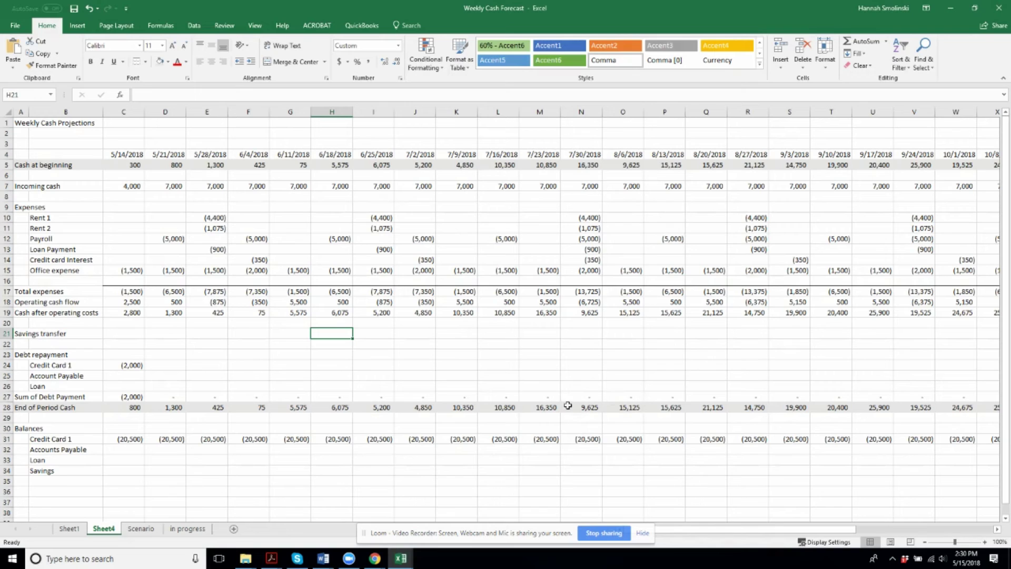
left_click(629, 409)
left_click_drag(628, 410, 952, 407)
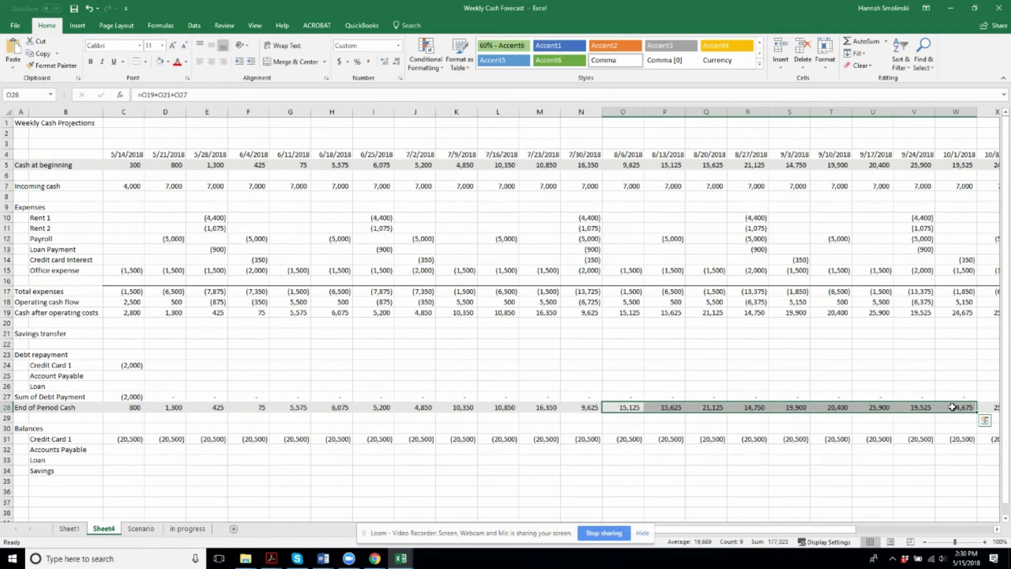
key("Right")
key("Right")
key("Right")
key("Right")
key("Right")
key("Right")
key("Right")
key("Right")
key("Right")
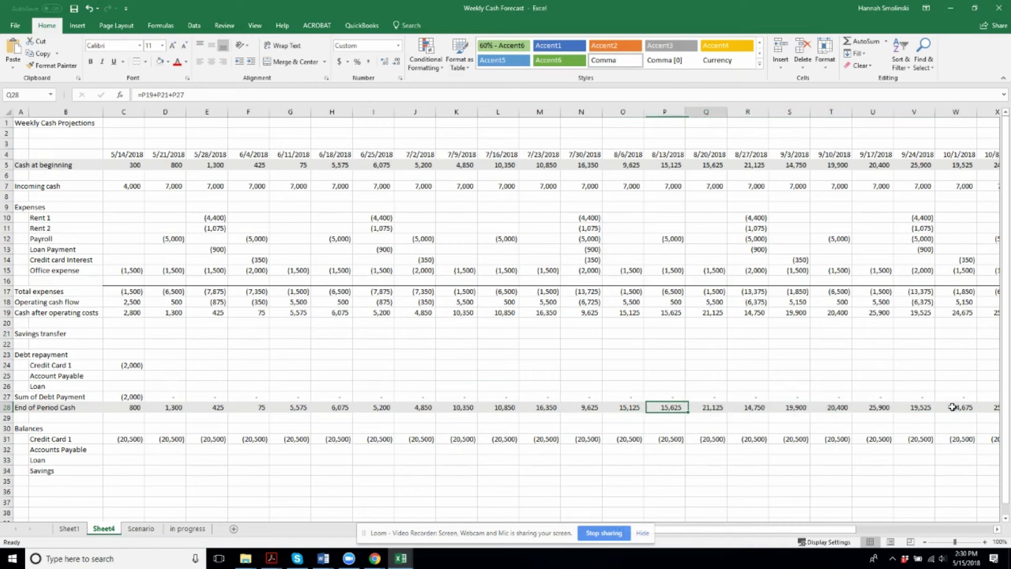
key("Right")
key("Right")
key("Right")
key("Right")
key("Right")
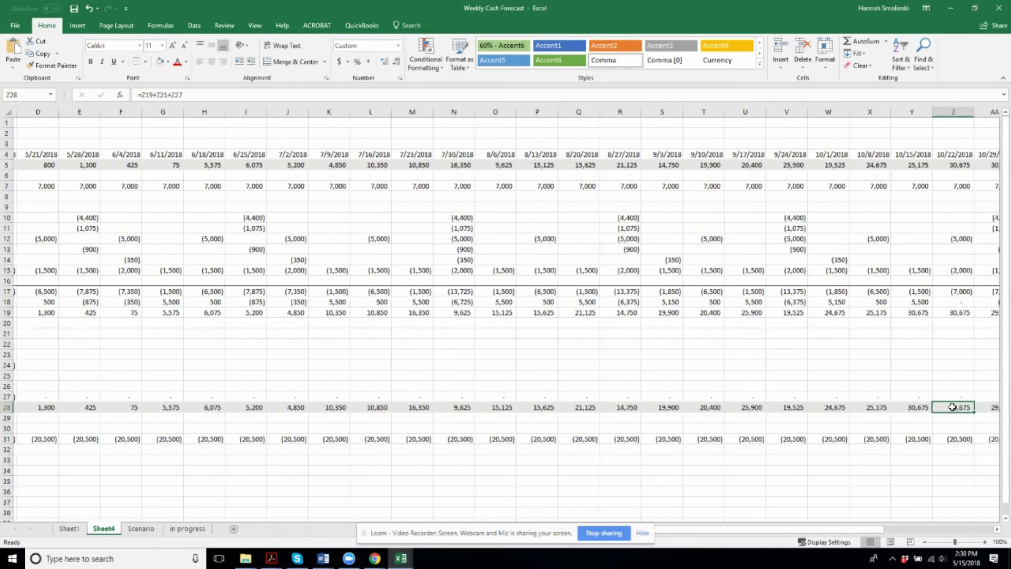
left_click(826, 438)
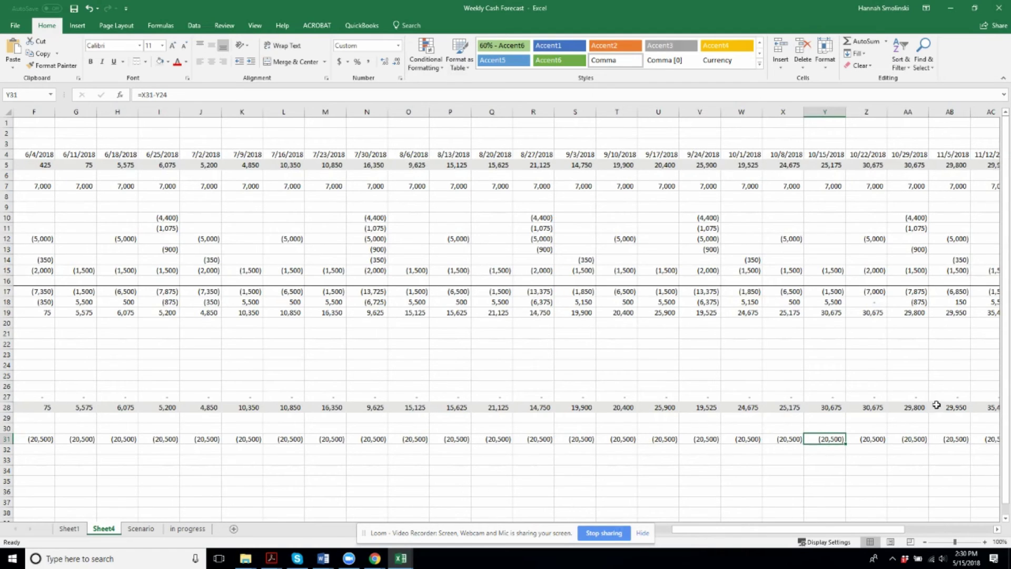
Step: Review the Incoming cash row from 9/17/2018 back to the June weeks in F7:I7
left_click(677, 186)
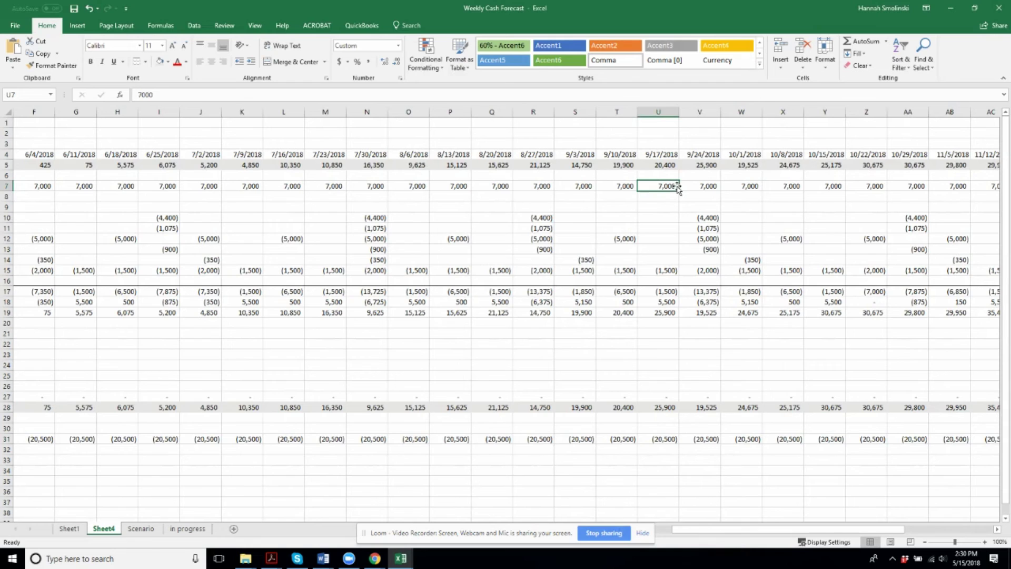
key("Left")
key("Left")
key("Left")
key("Left")
key("Left")
key("Left")
key("Left")
key("Left")
key("Left")
key("Left")
key("Left")
key("Left")
key("Left")
key("Left")
key("Left")
key("Left")
key("Left")
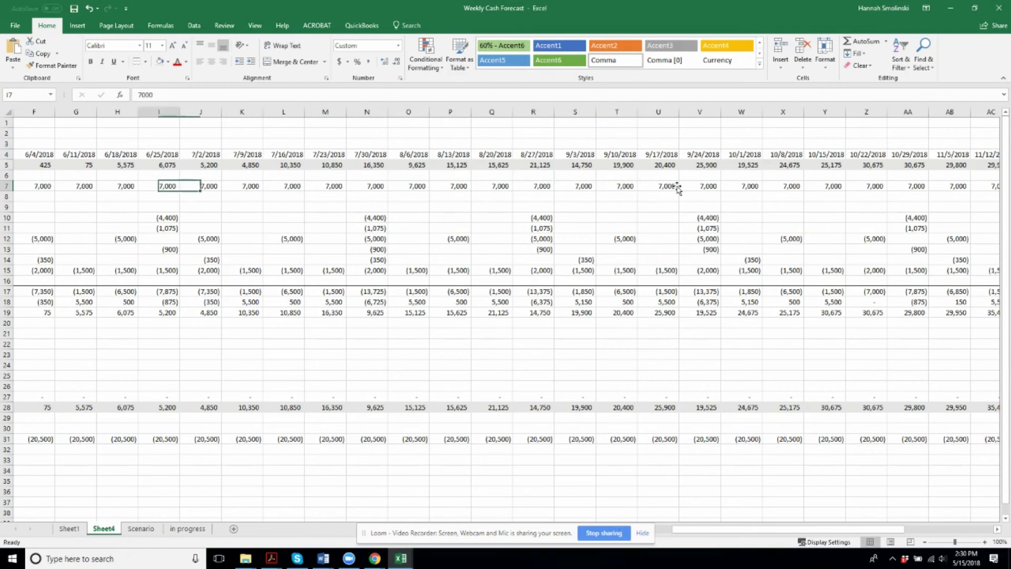
key("Right")
key("Right")
key("Right")
key("Right")
key("Right")
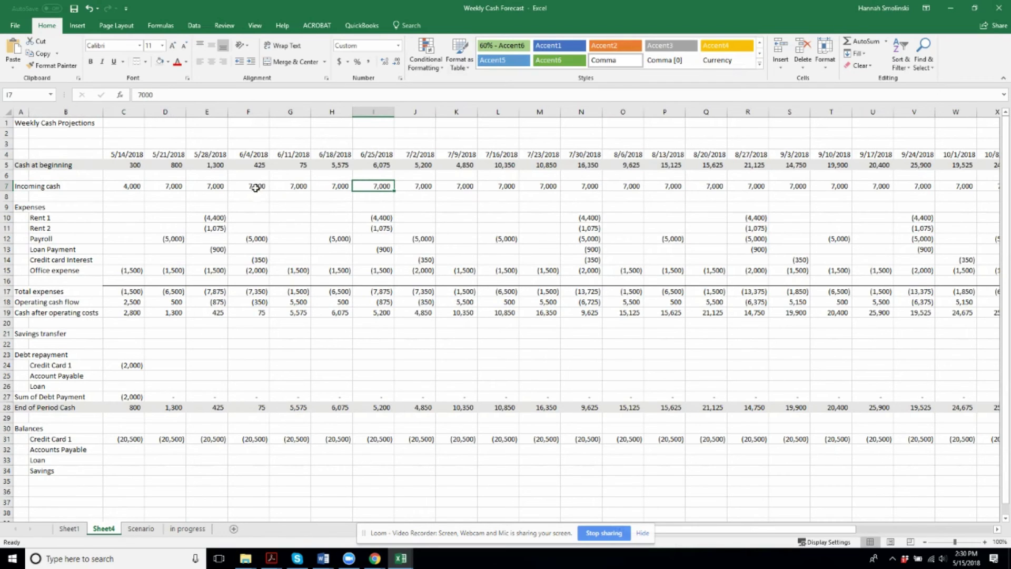
left_click_drag(249, 186, 376, 185)
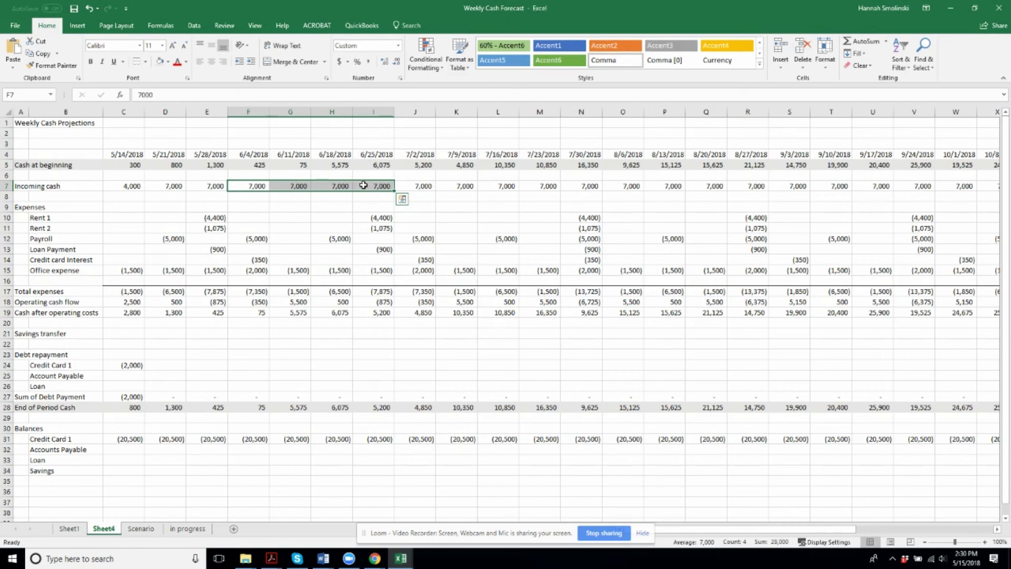
Step: Set the 6/25/2018 Incoming cash in I7 to 8000 to test its effect on the projection
left_click(371, 186)
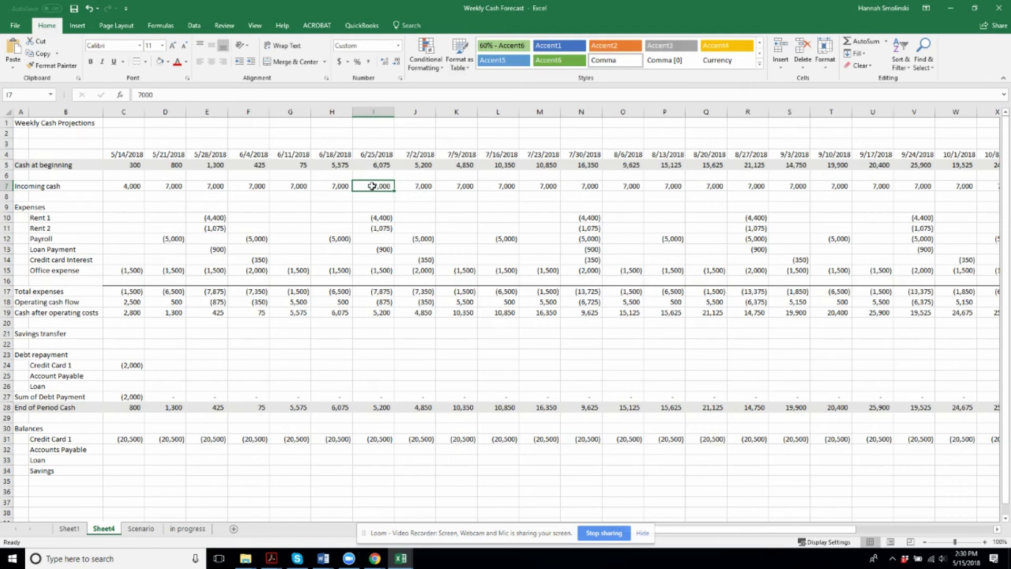
type("8000")
key("Return")
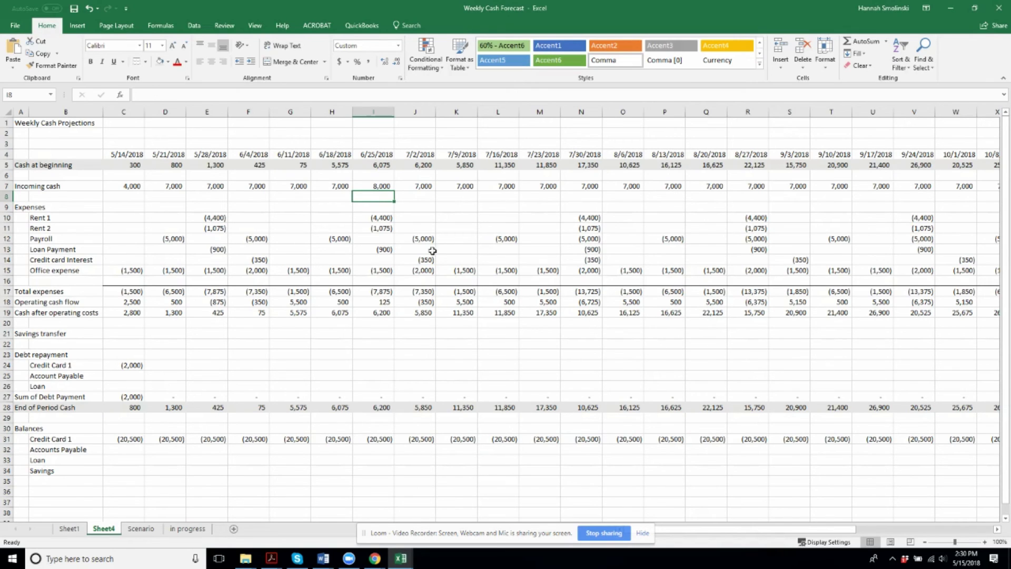
Step: Return the 6/25/2018 Incoming cash in I7 to 7000
left_click(371, 184)
type("7,00")
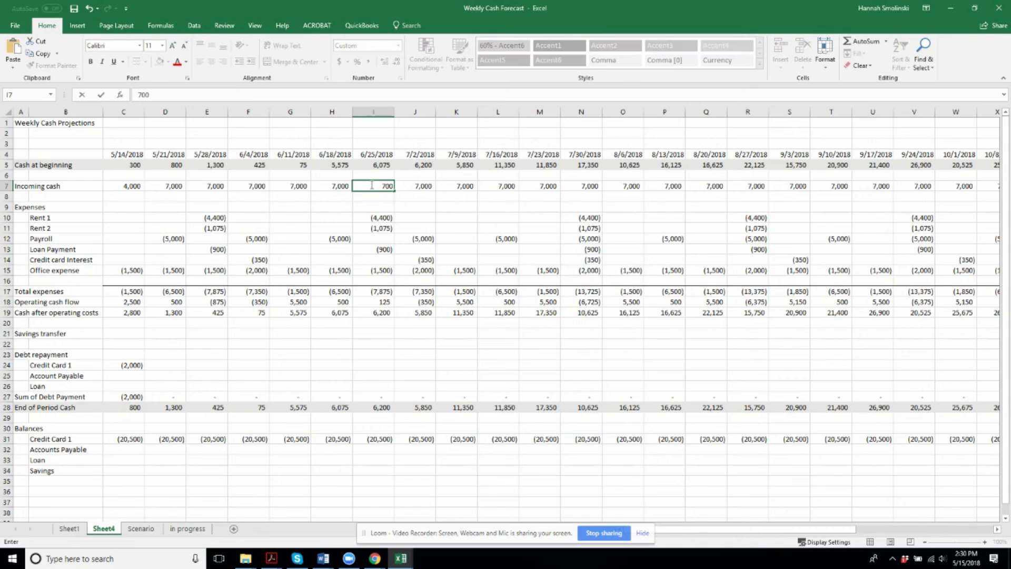
type("0")
key("Return")
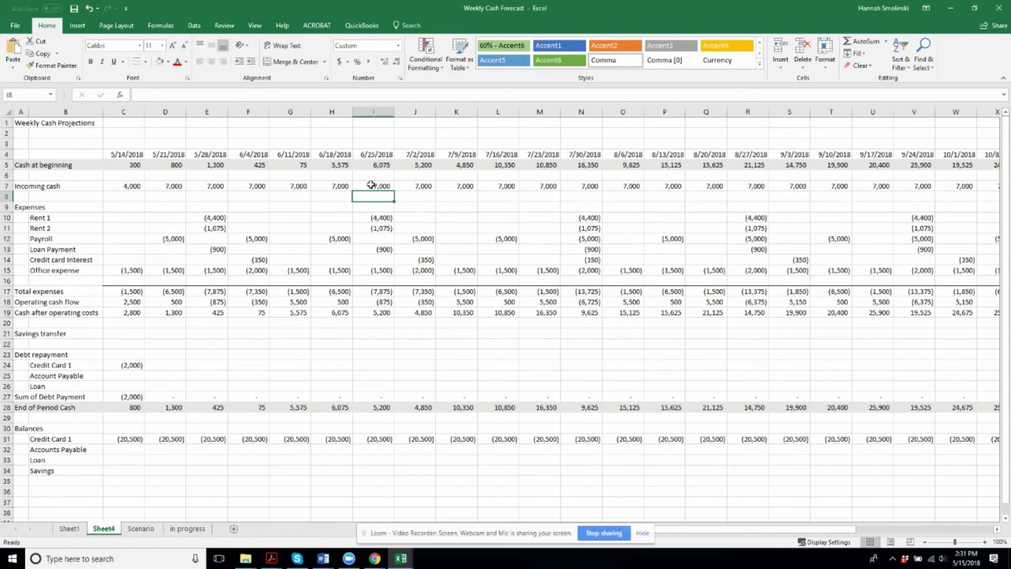
Step: Go to the 5/14/2018 Accounts Payable balance in C32
left_click(362, 218)
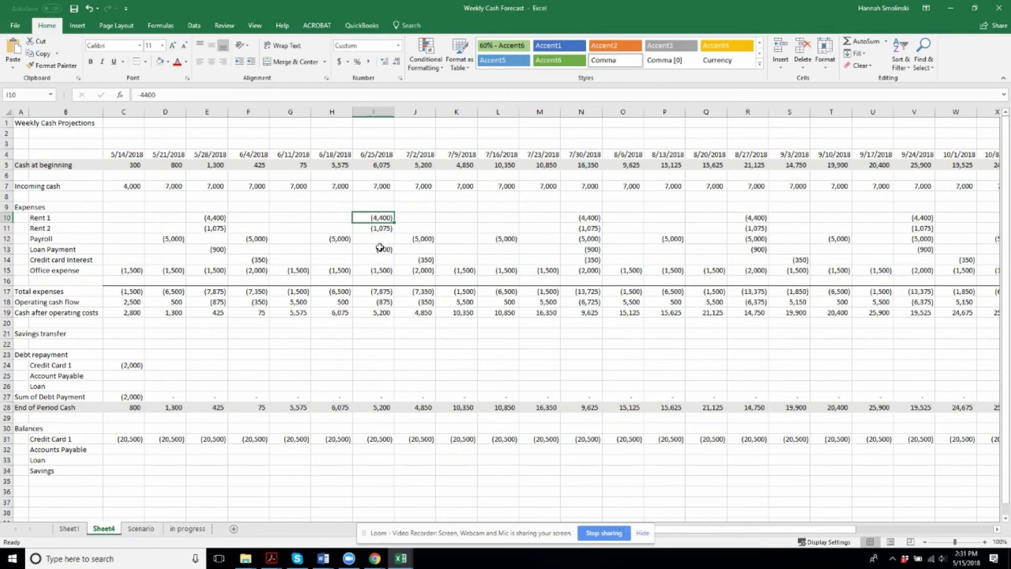
left_click(124, 450)
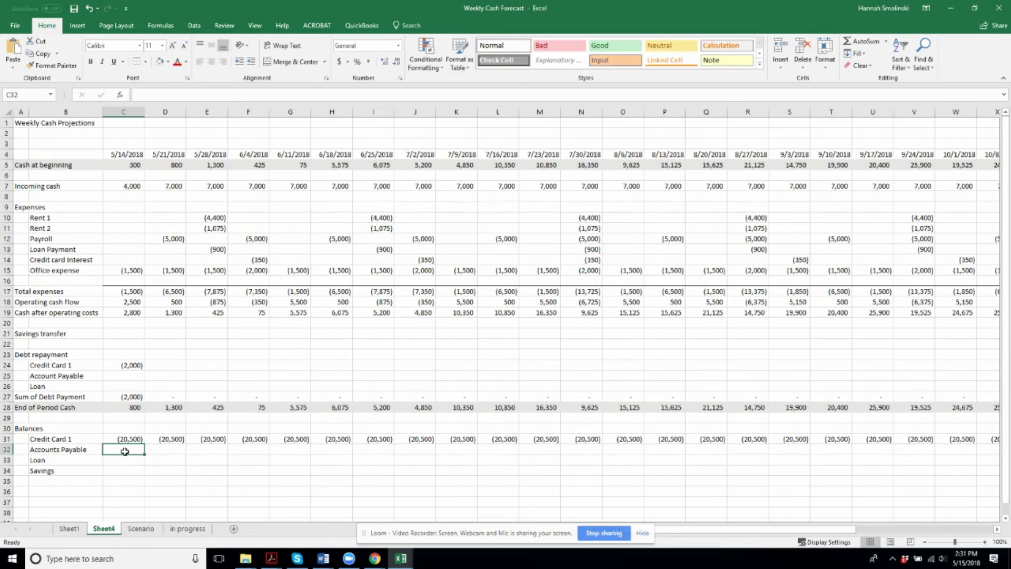